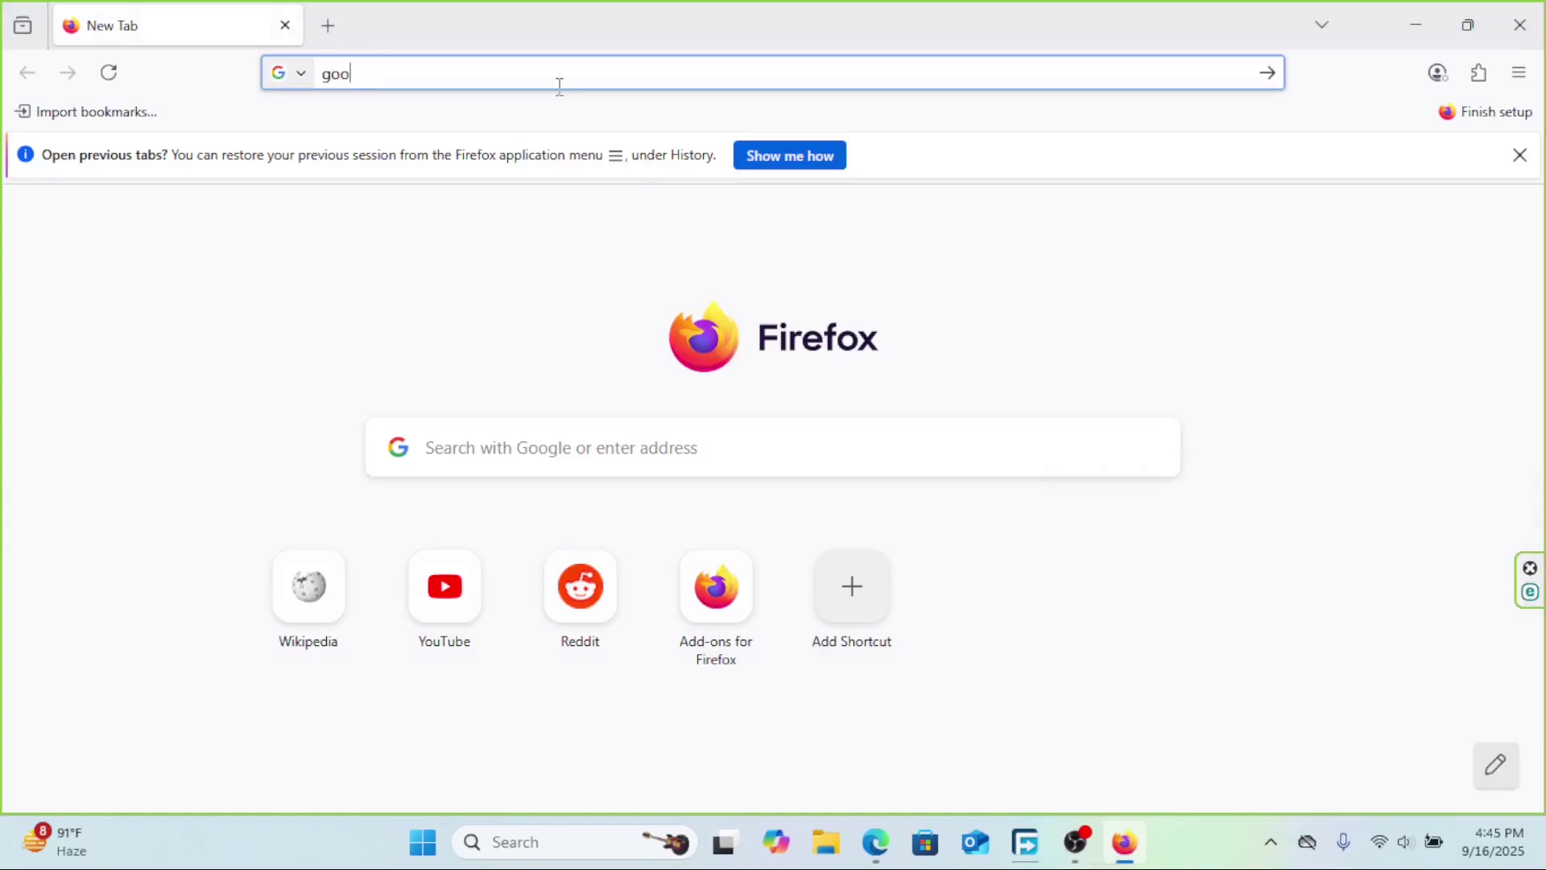
type("goog")
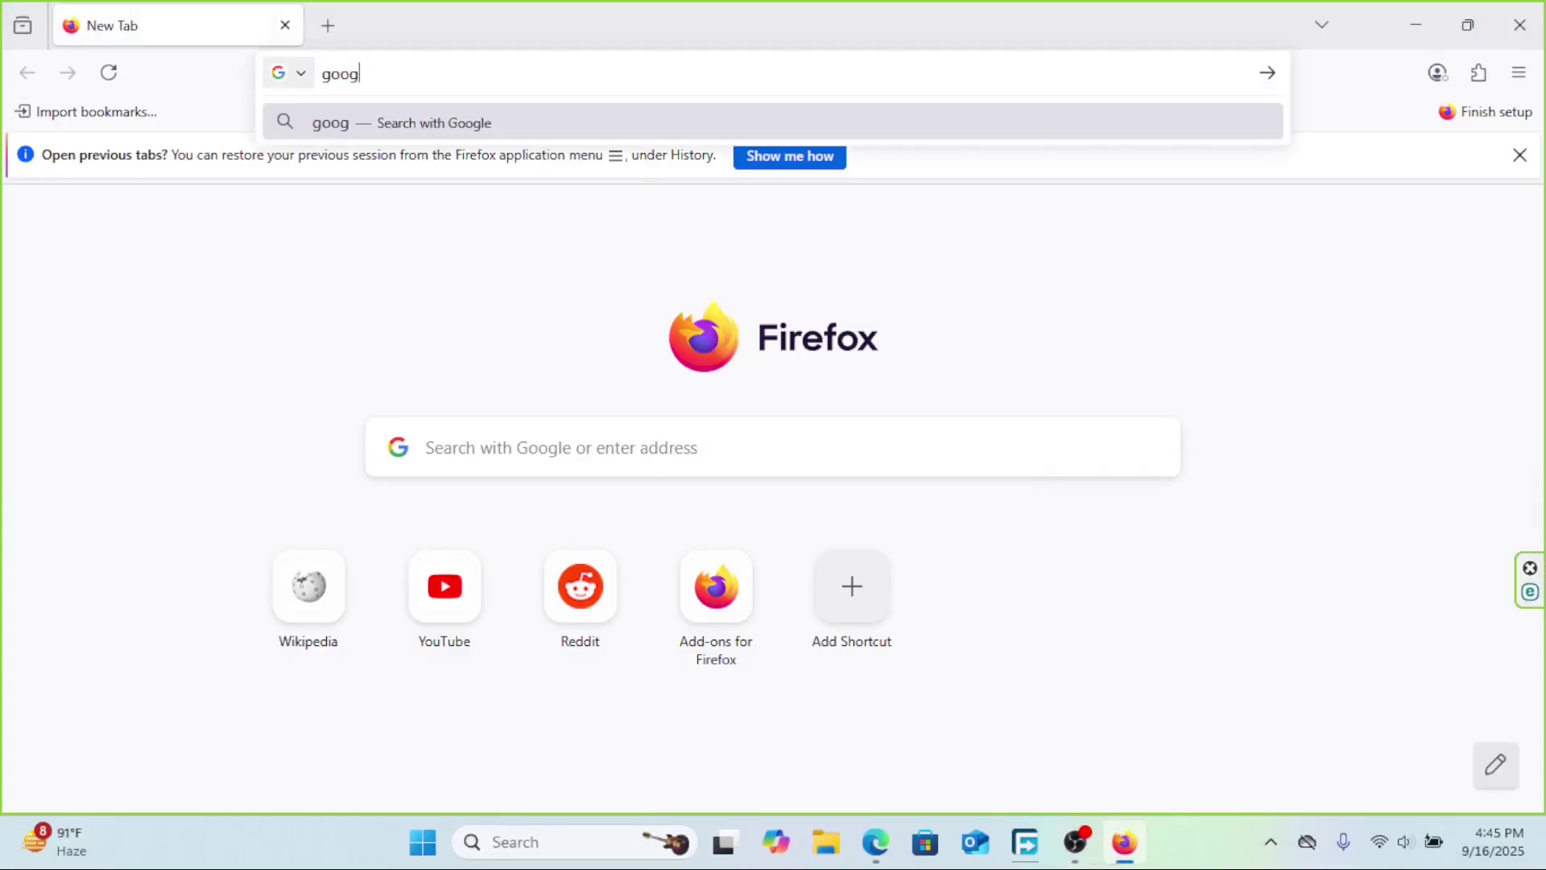
type("le.com")
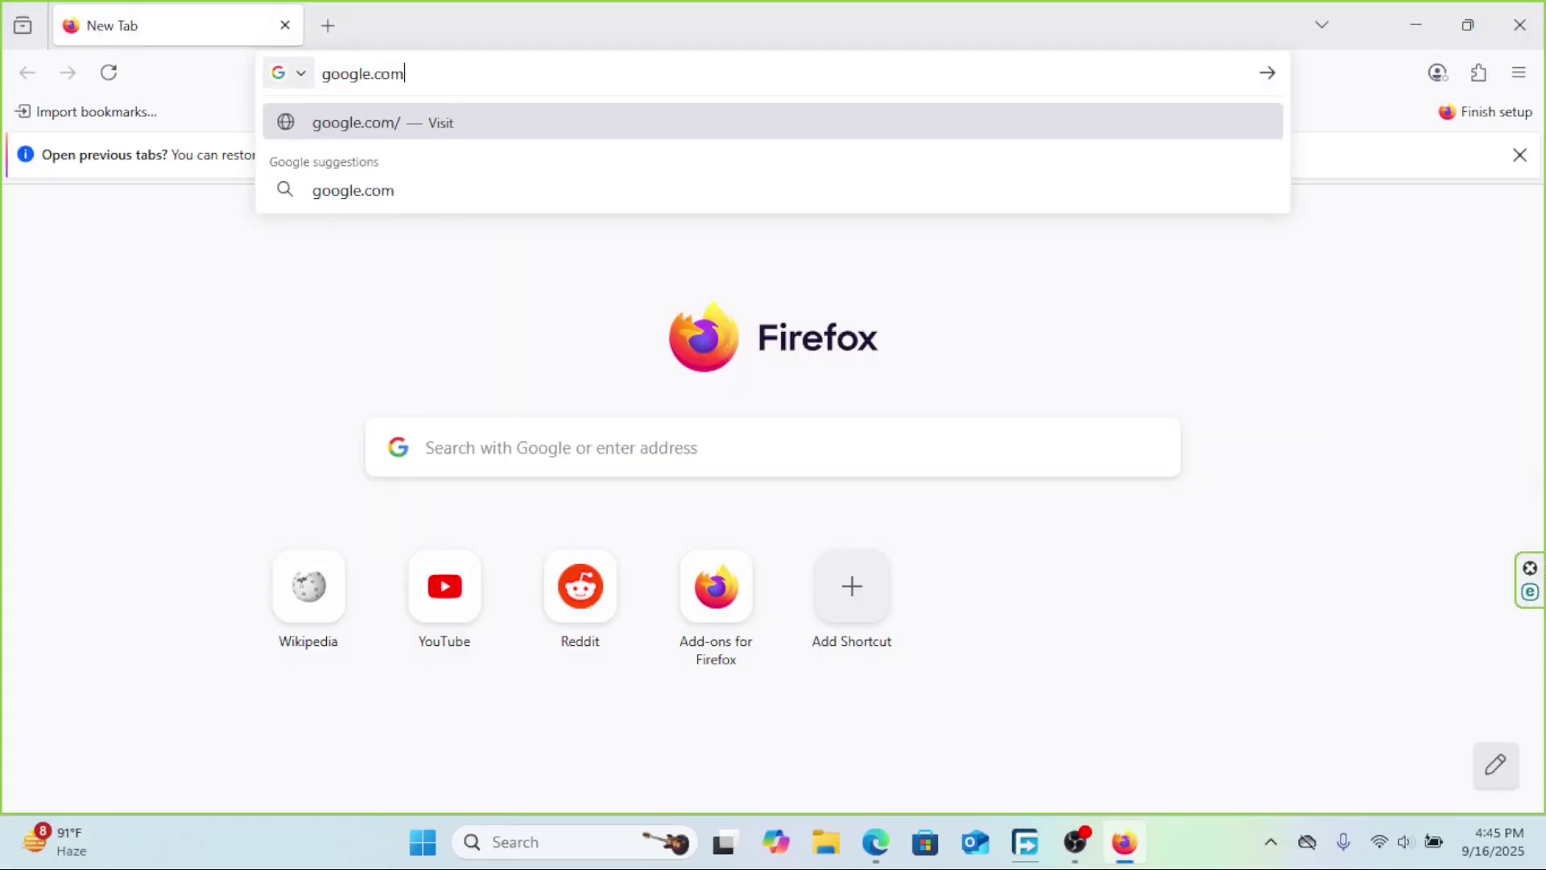
Load the Google home page and begin a search for ventoy.
key("Return")
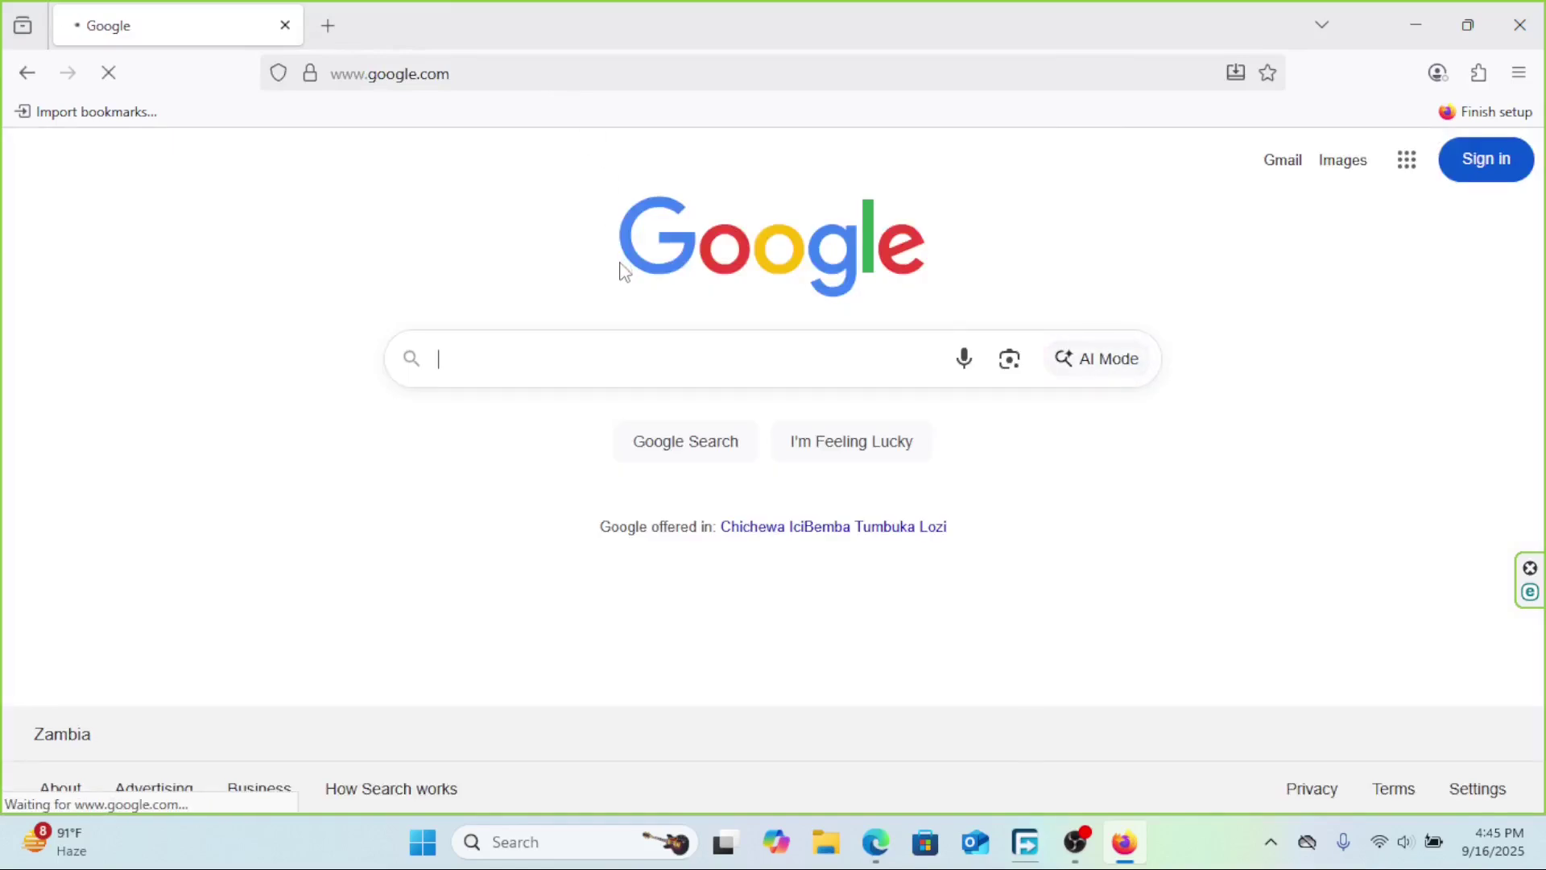
left_click(558, 350)
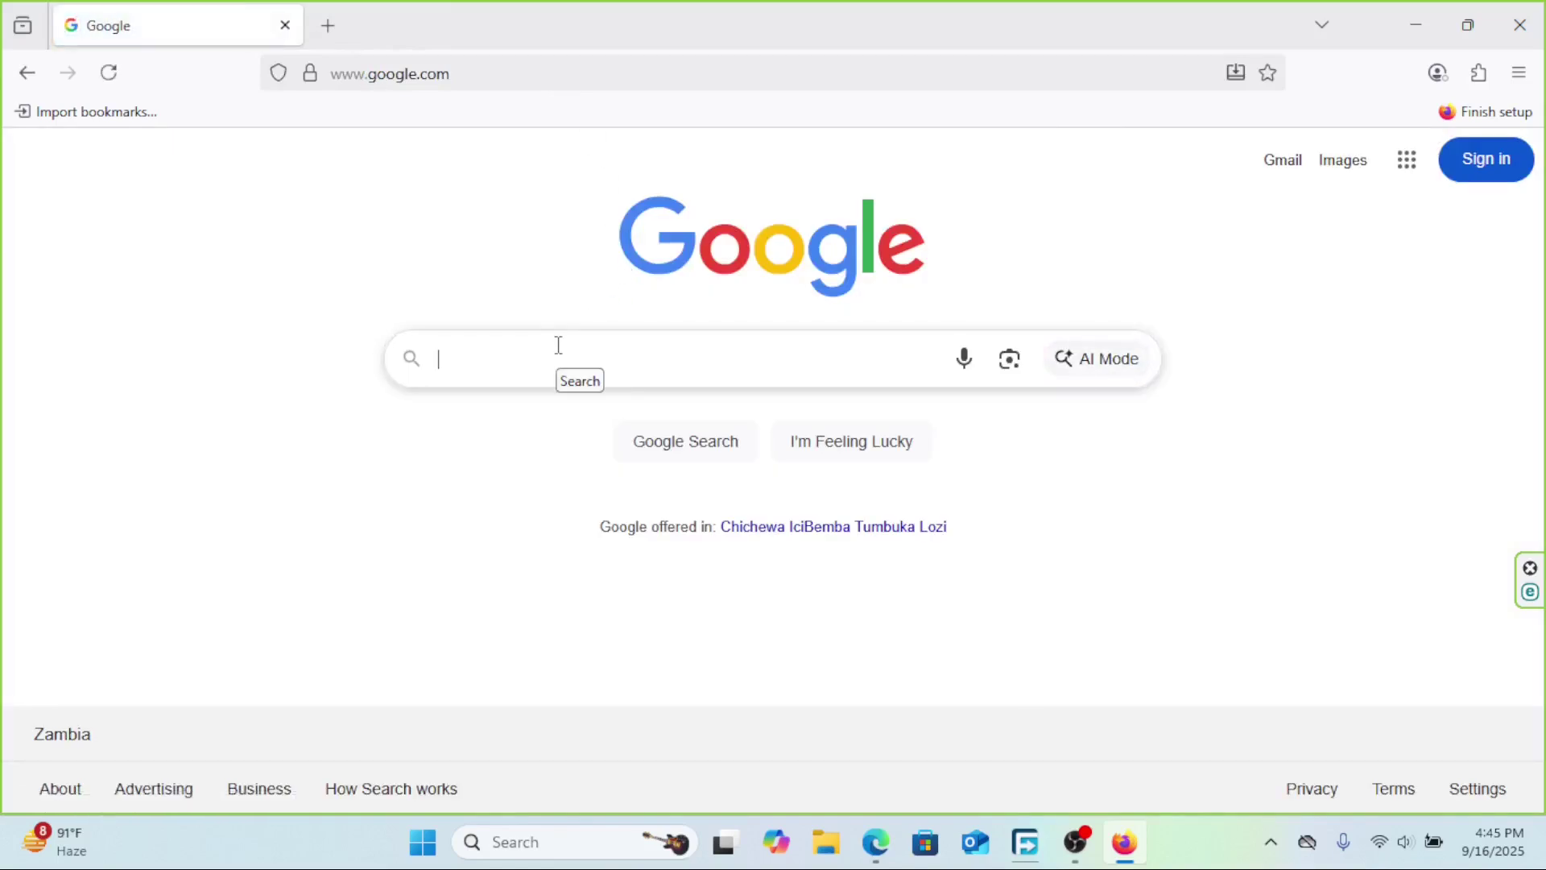
type("ven")
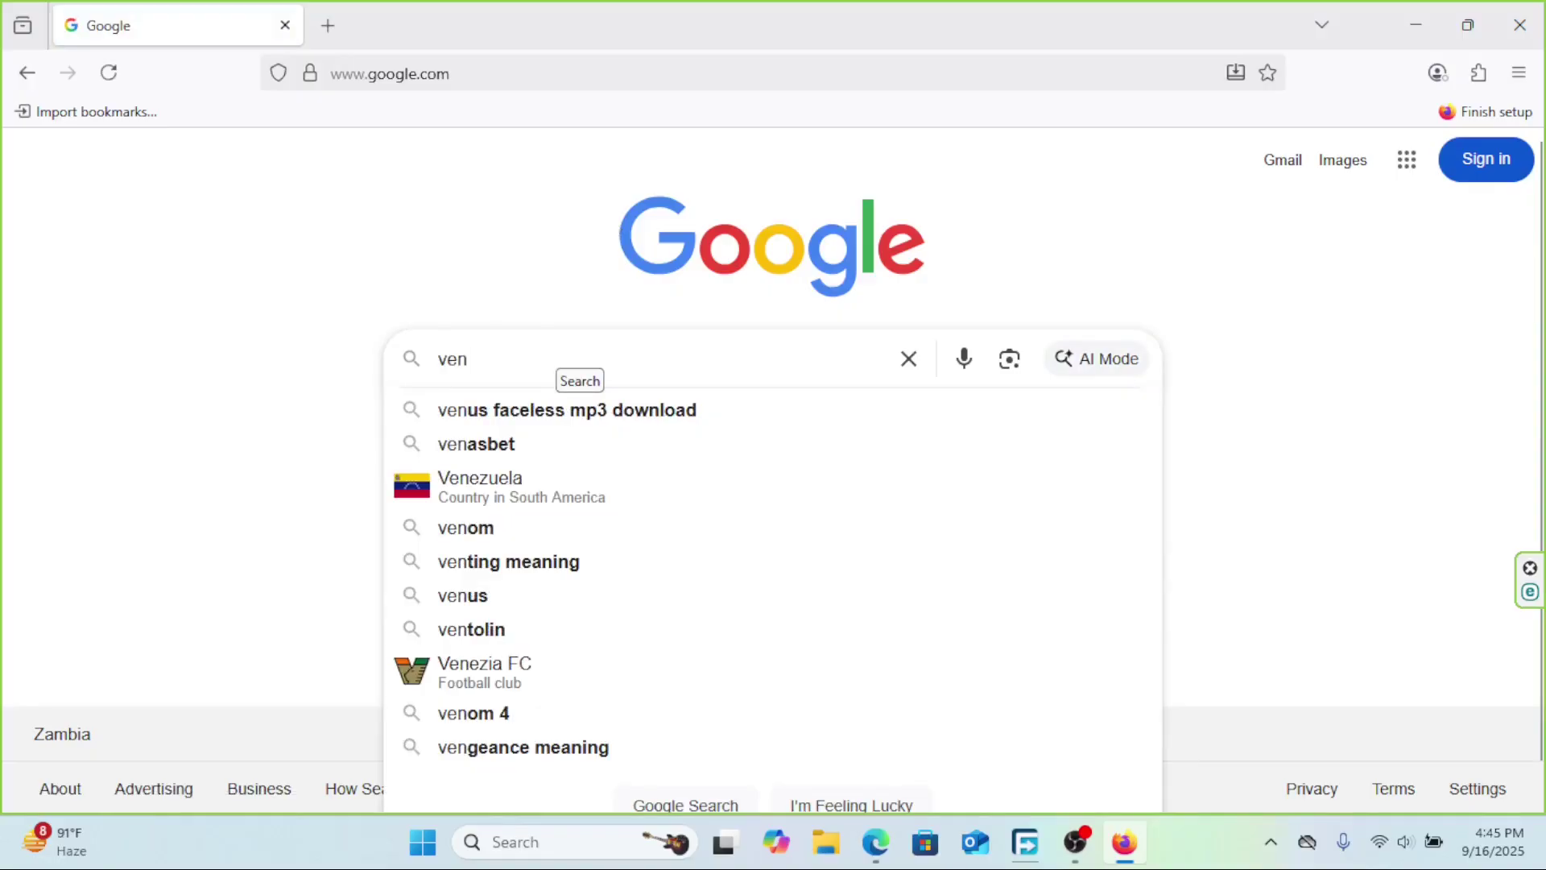
type("toy")
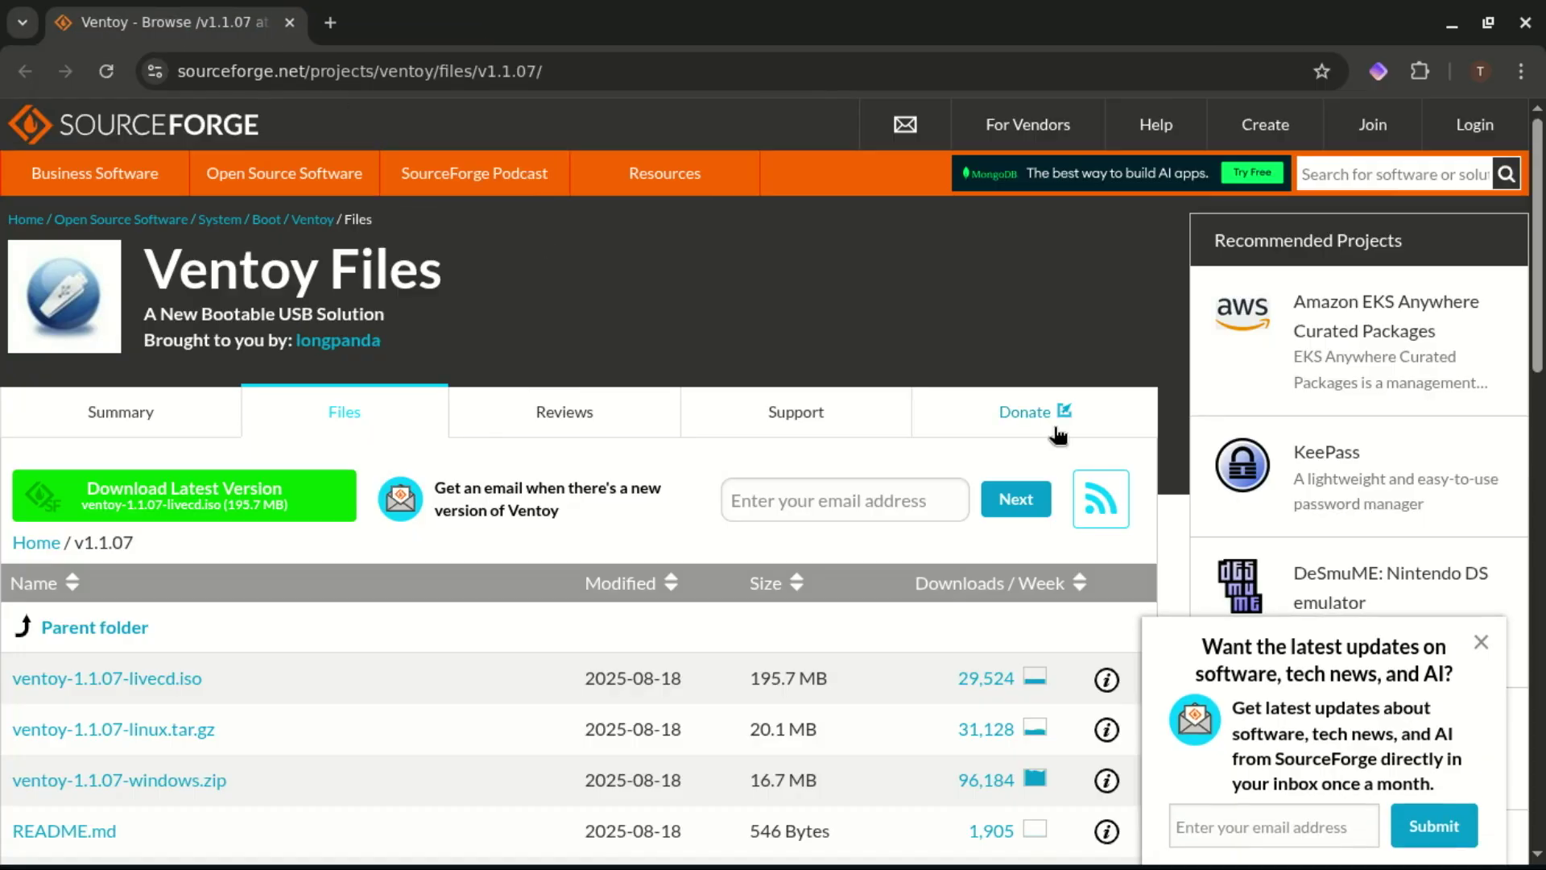
Dismiss the newsletter popup and download ventoy-1.1.07-windows.zip from SourceForge.
left_click(1482, 646)
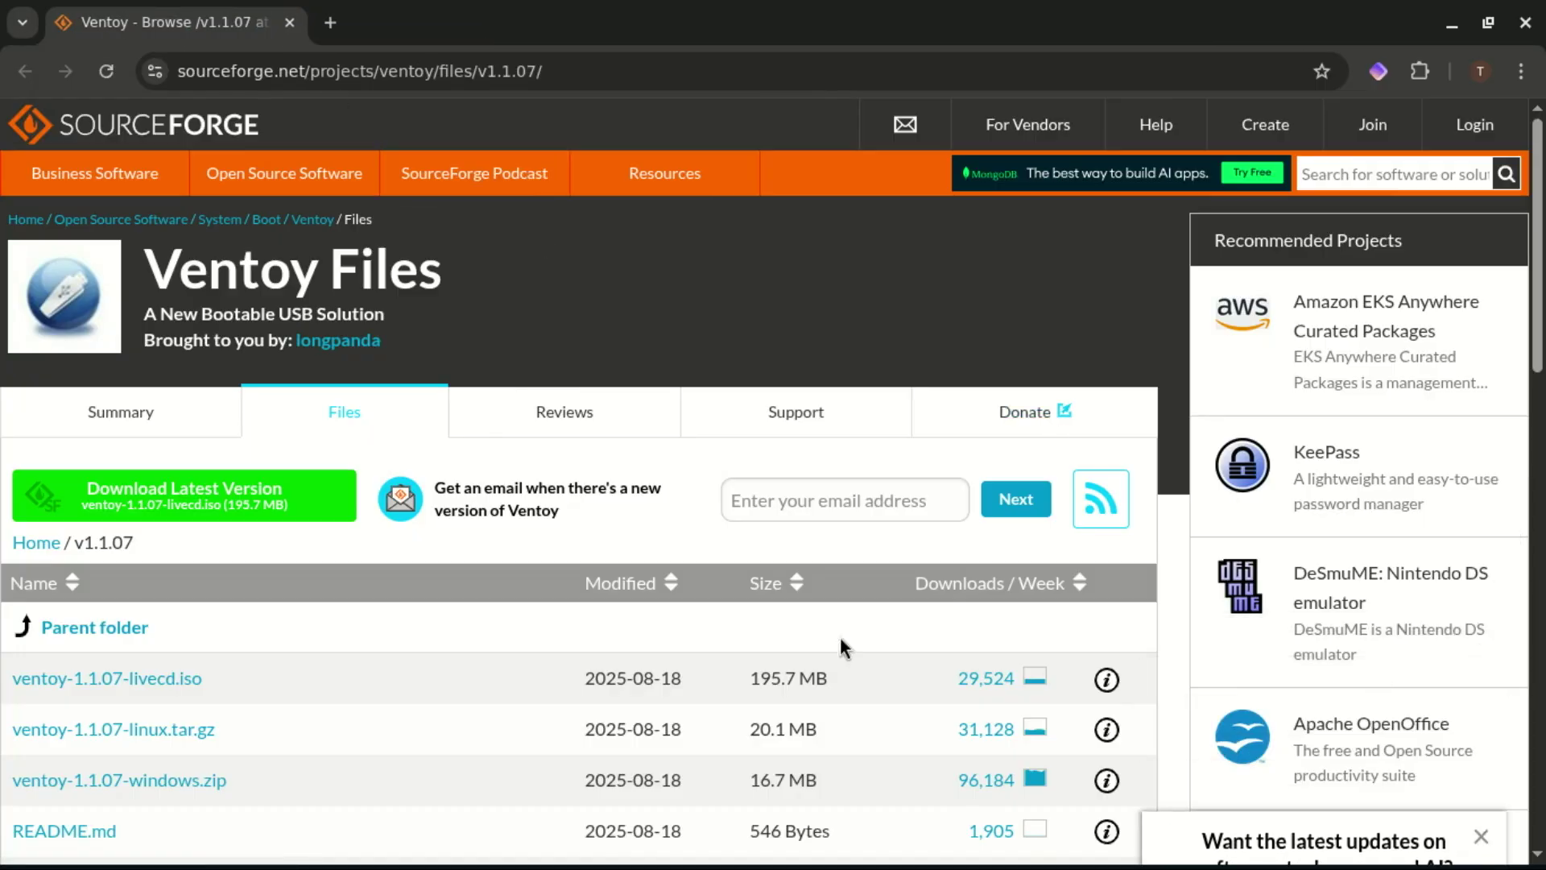
scroll(774, 484, "down", 3)
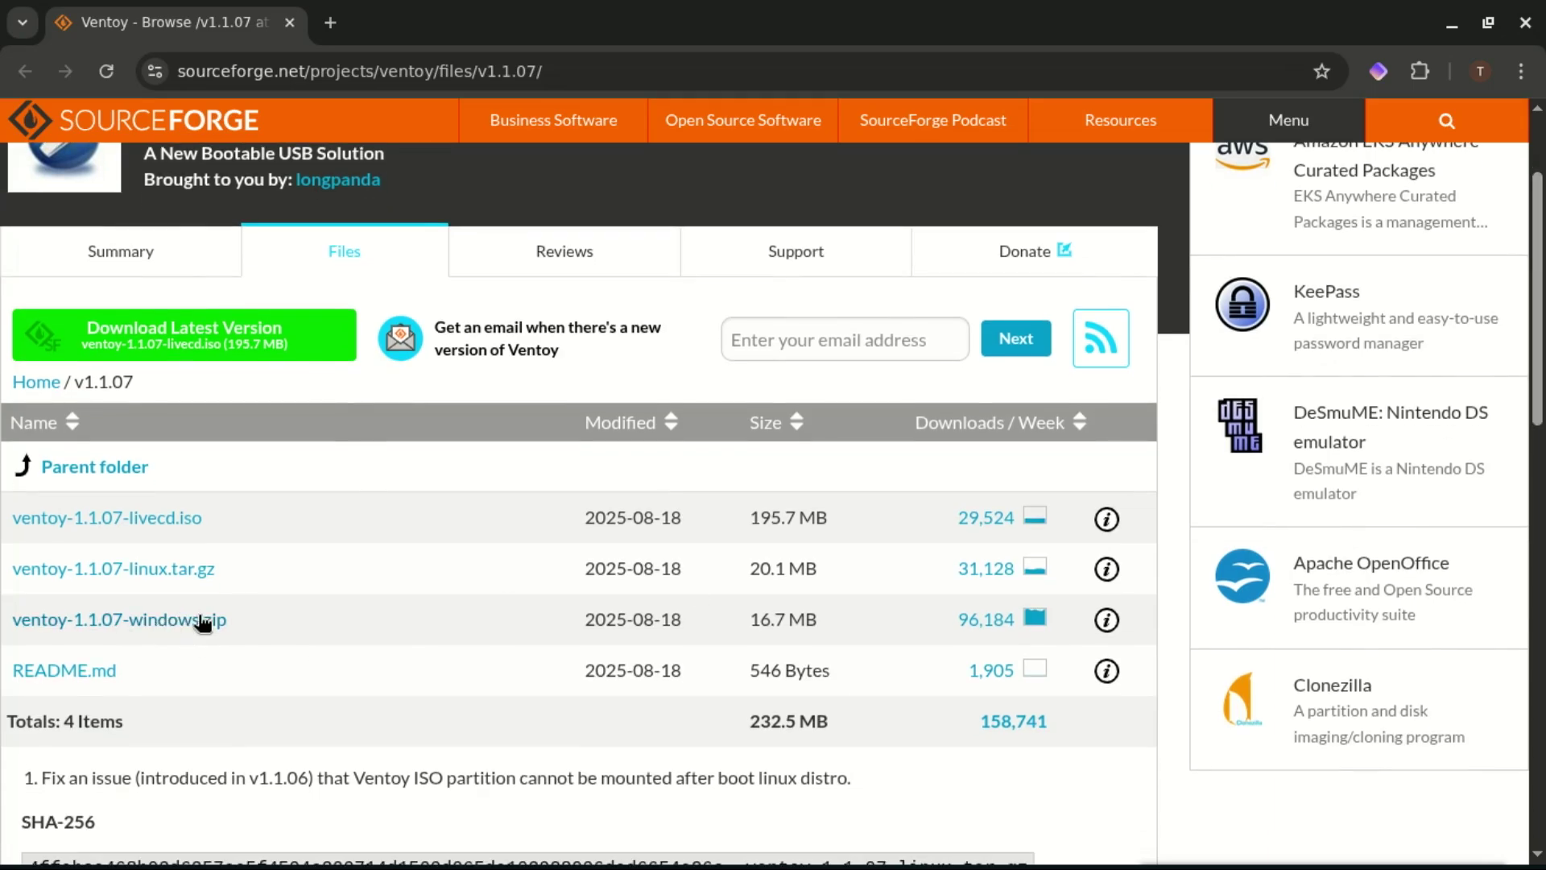
left_click(170, 619)
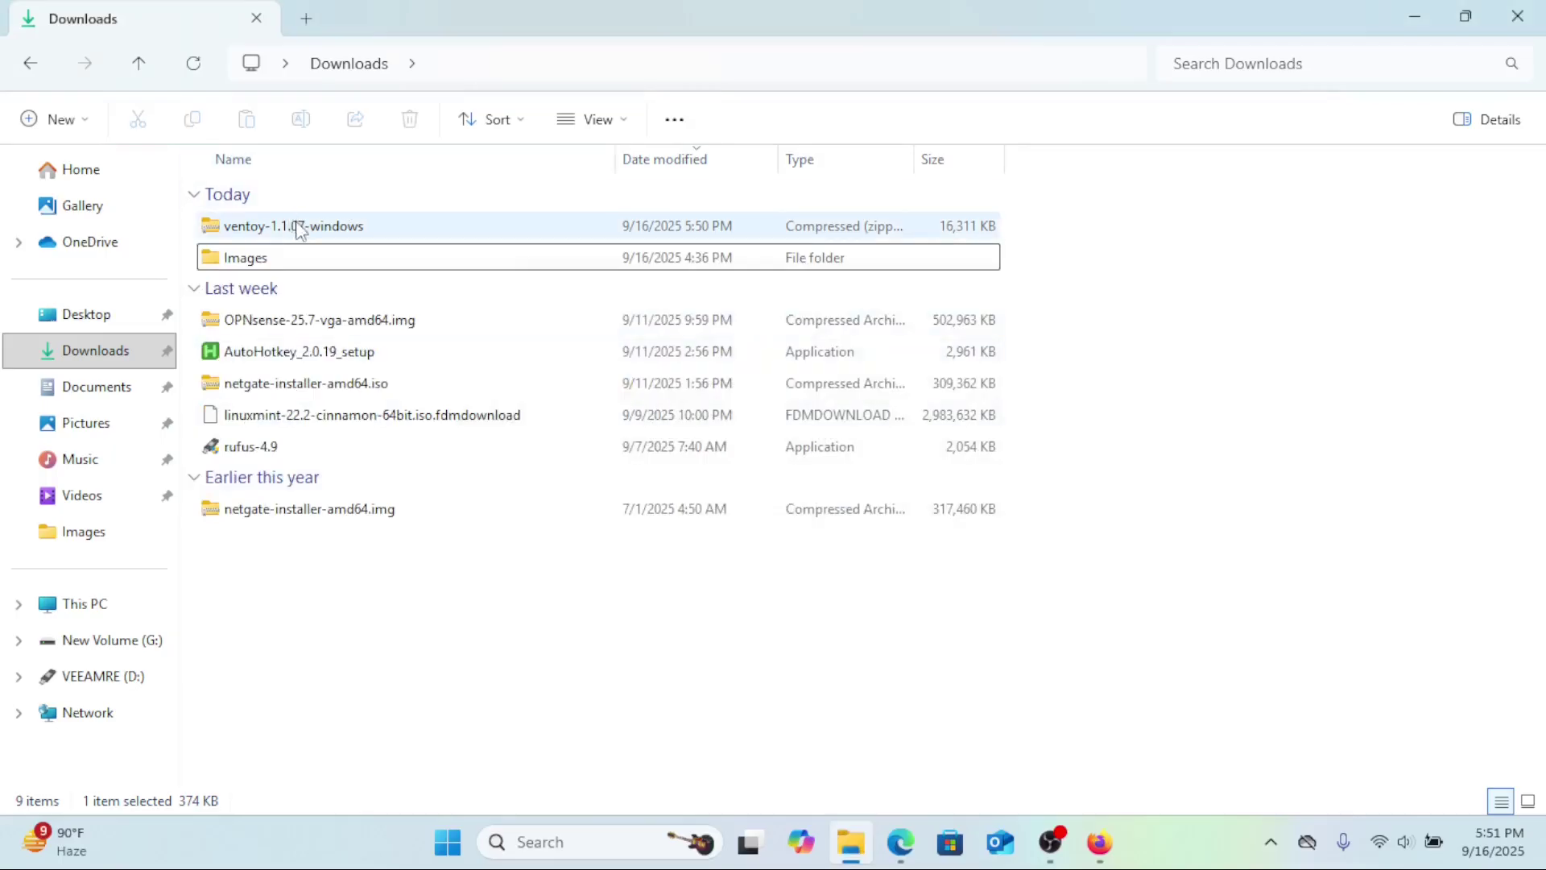
Extract the Ventoy zip into Downloads and open the resulting ventoy-1.1.07 folder.
left_click(302, 227)
right_click(303, 230)
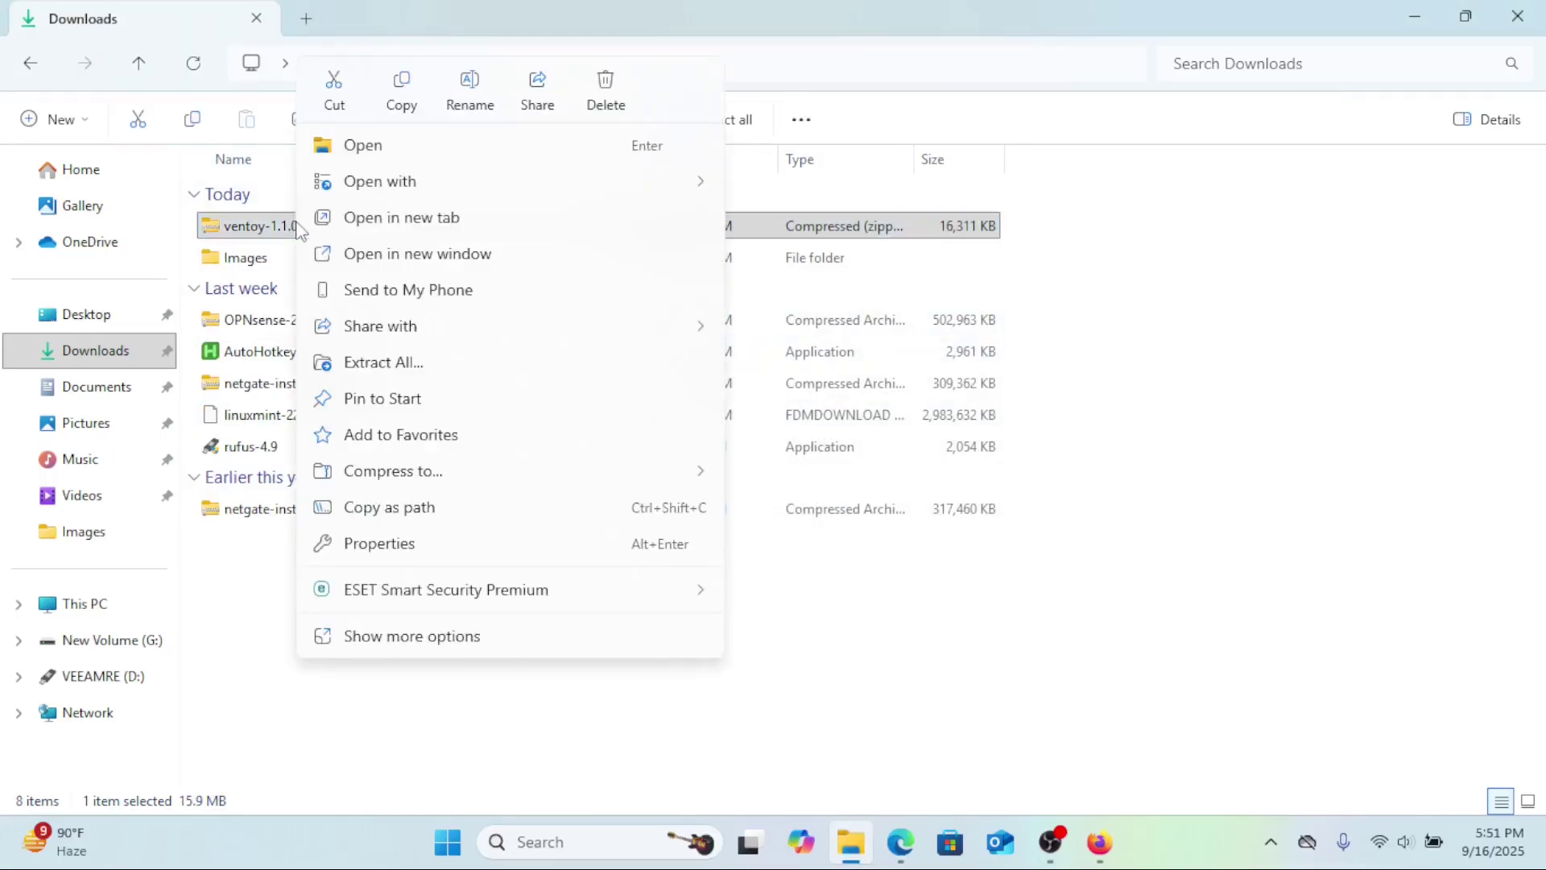
left_click(411, 361)
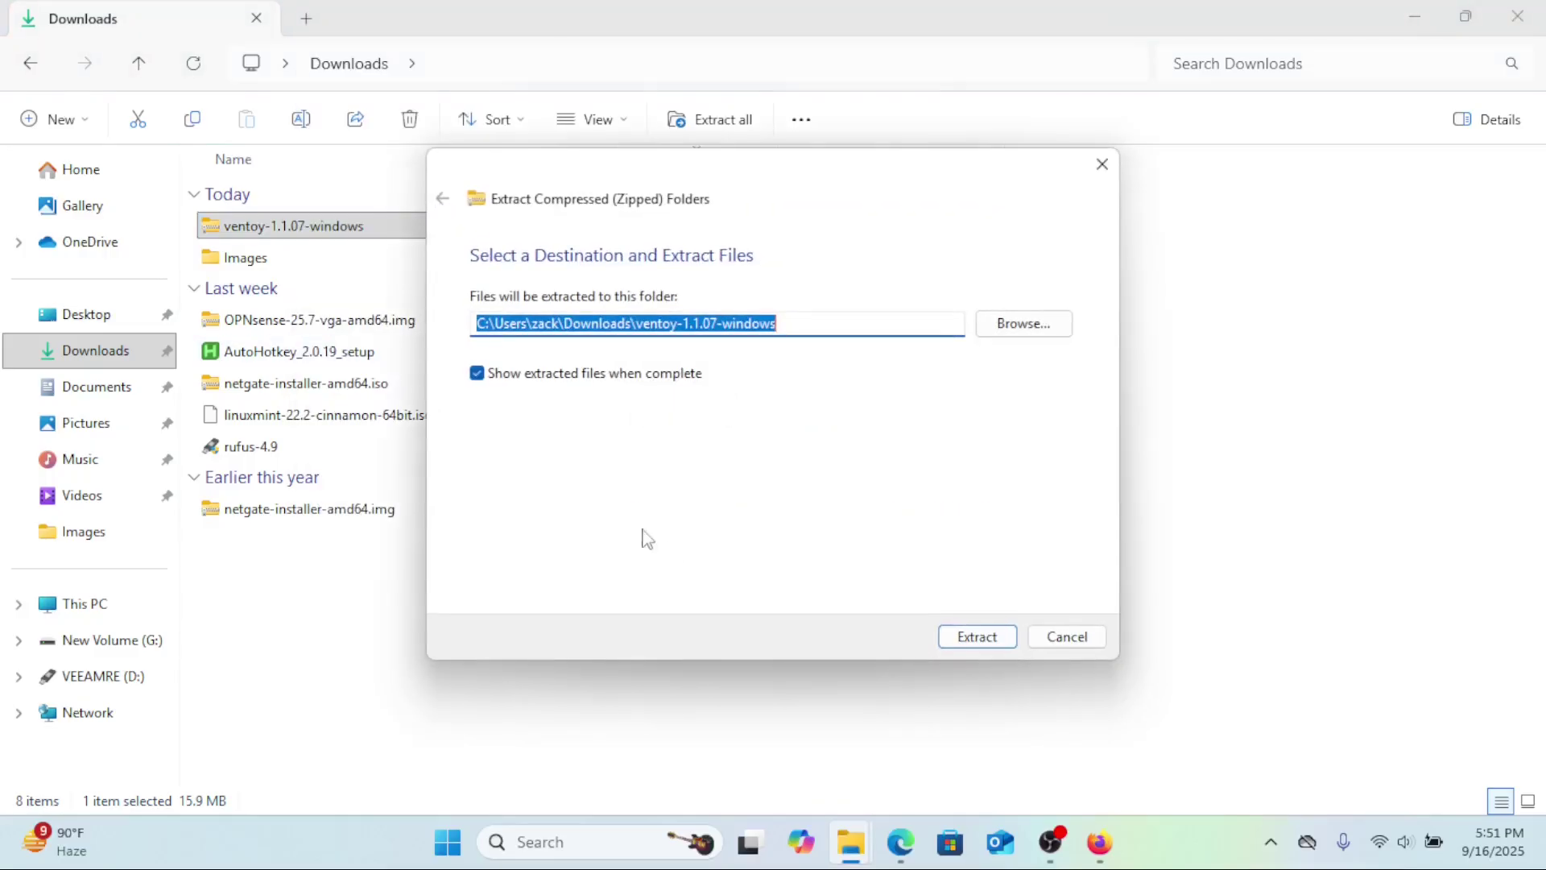
left_click(977, 636)
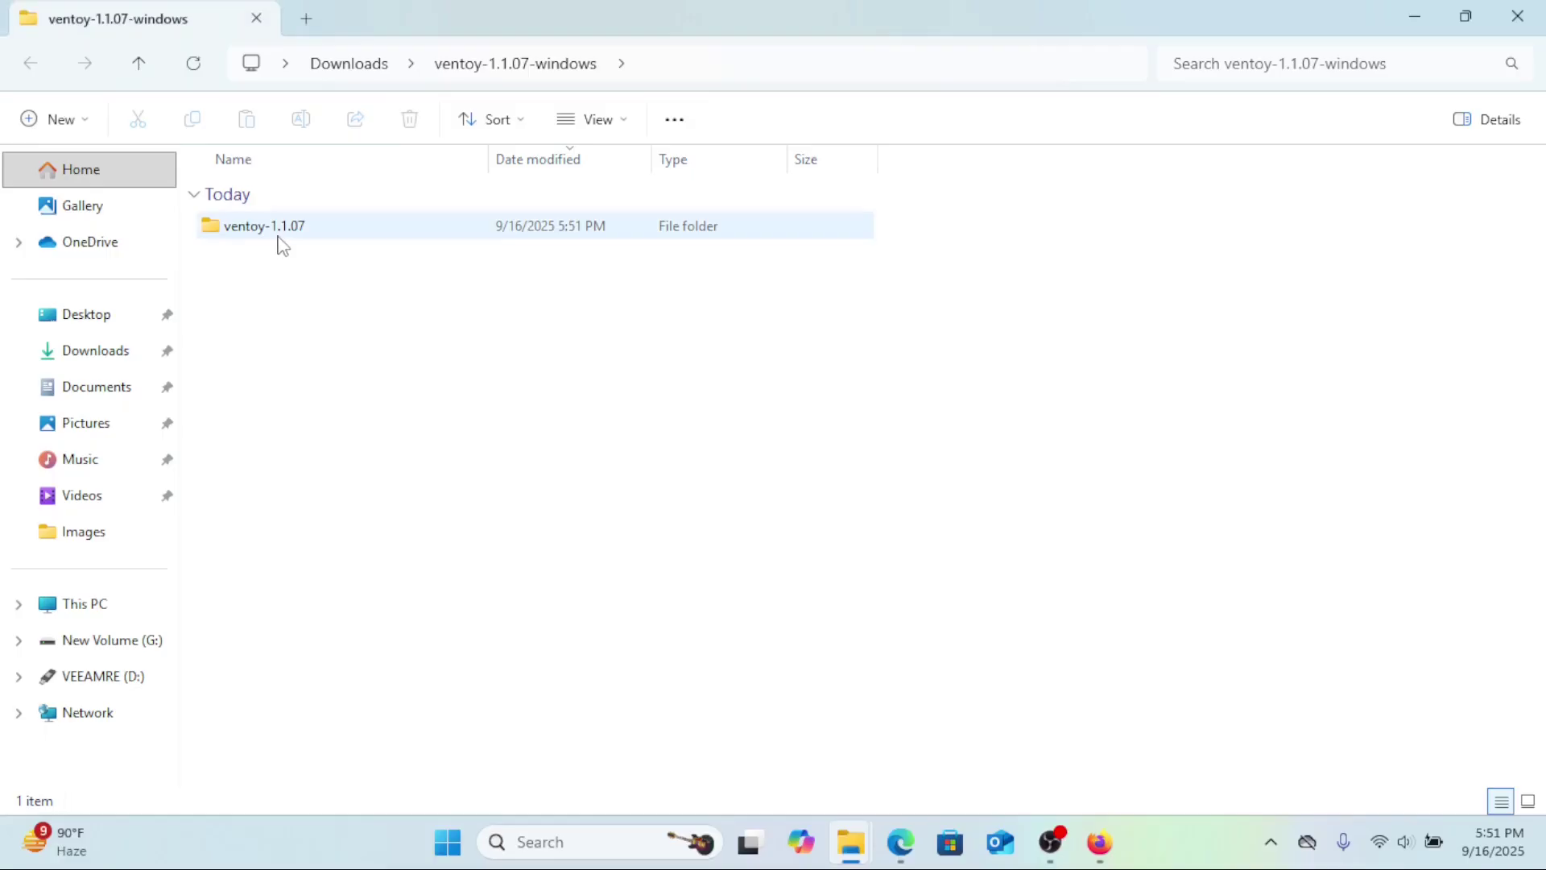
double_click(279, 239)
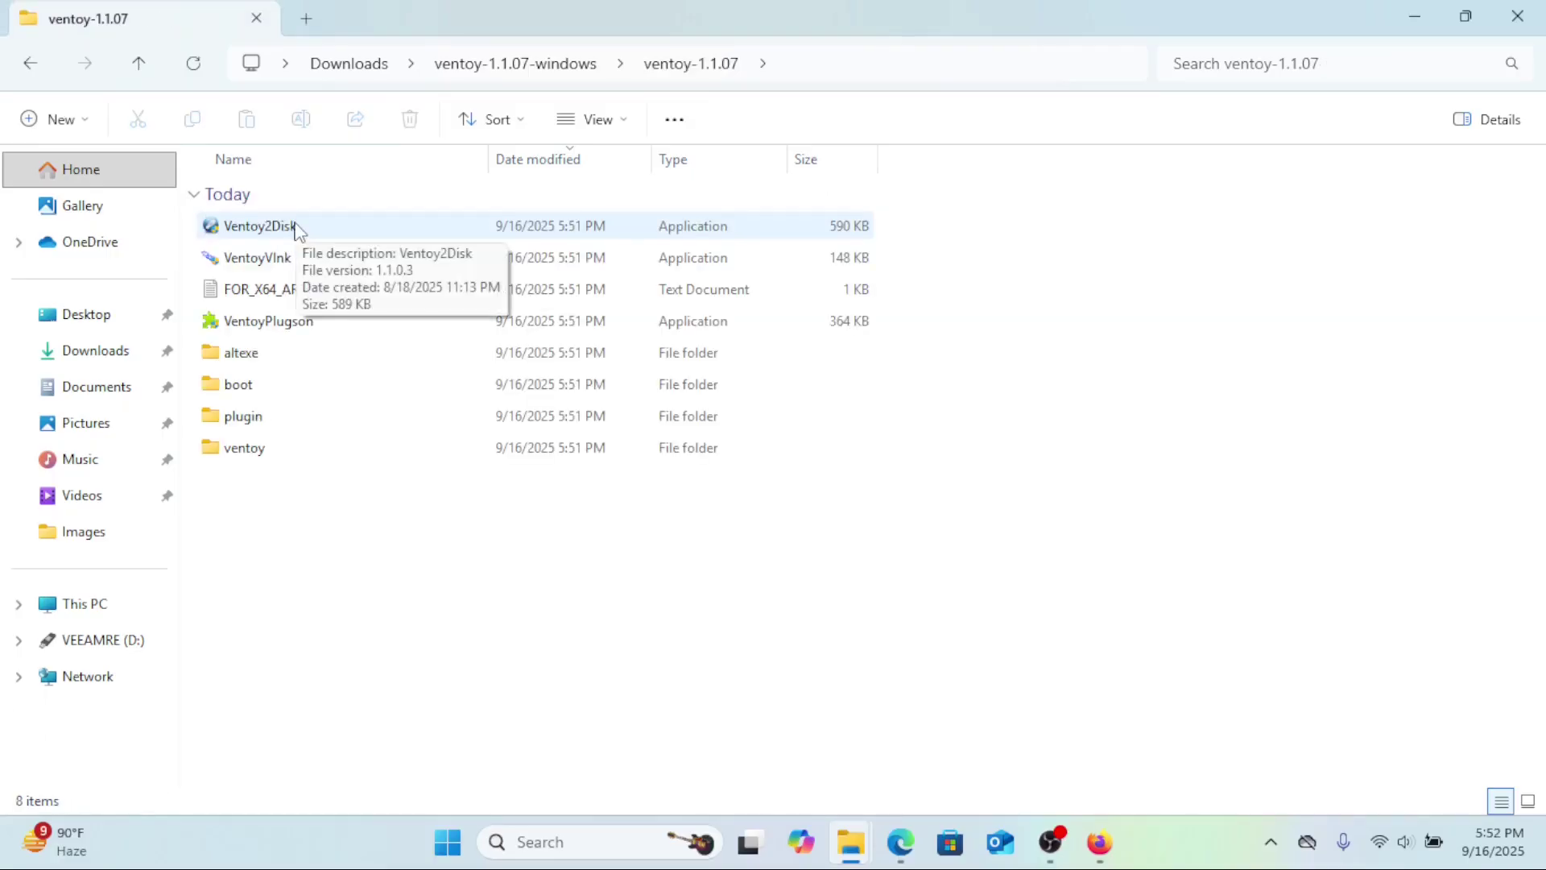
Install Ventoy from Ventoy2Disk onto the 8GB D: drive, confirming the format twice.
left_click(298, 229)
double_click(297, 229)
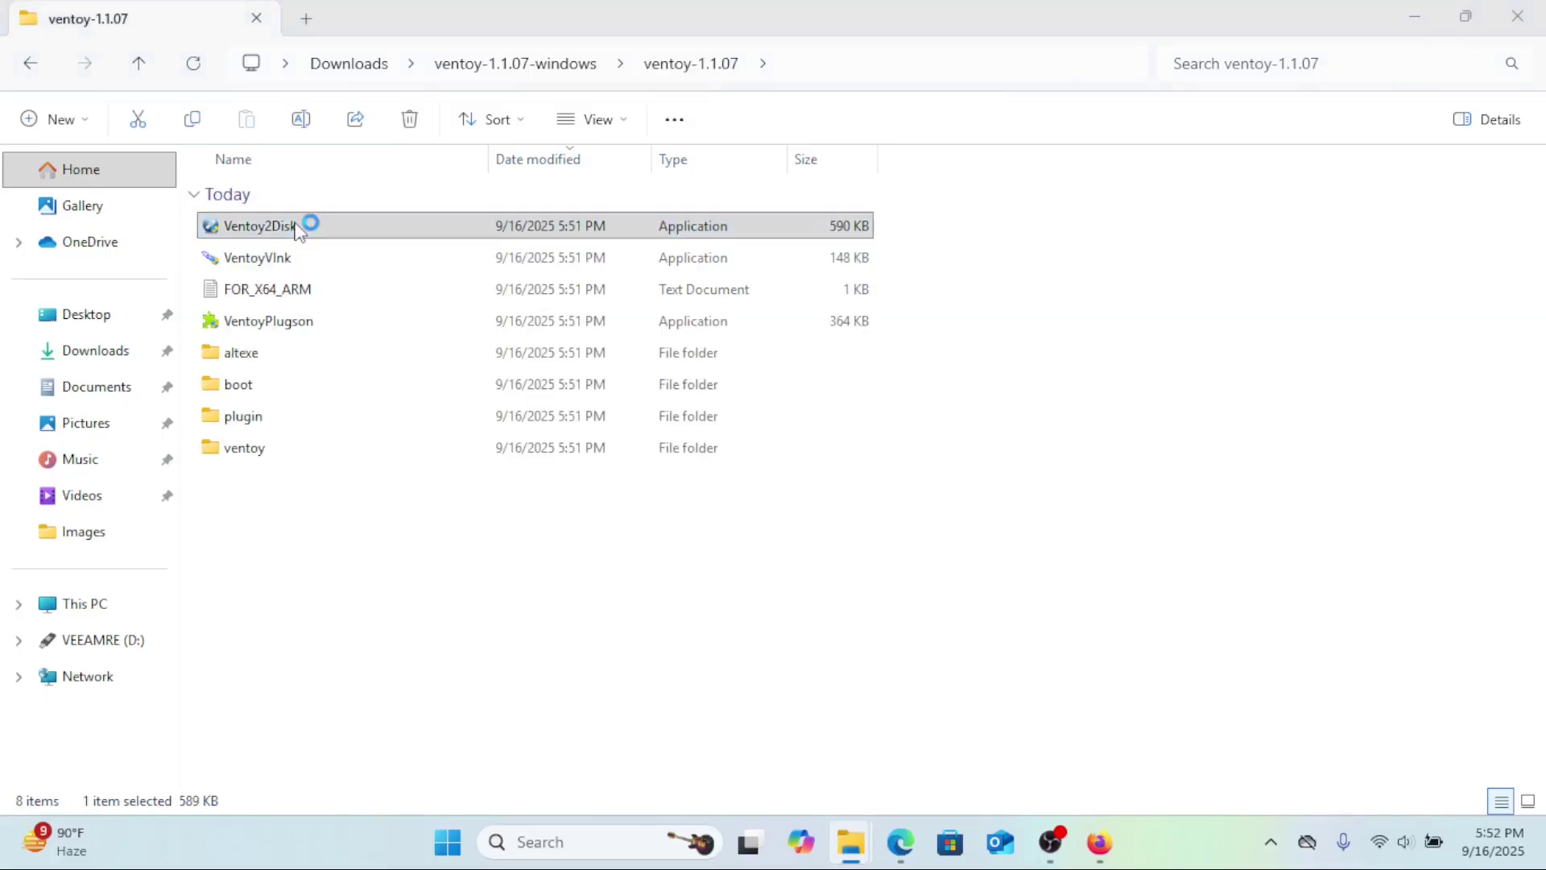
left_click(941, 320)
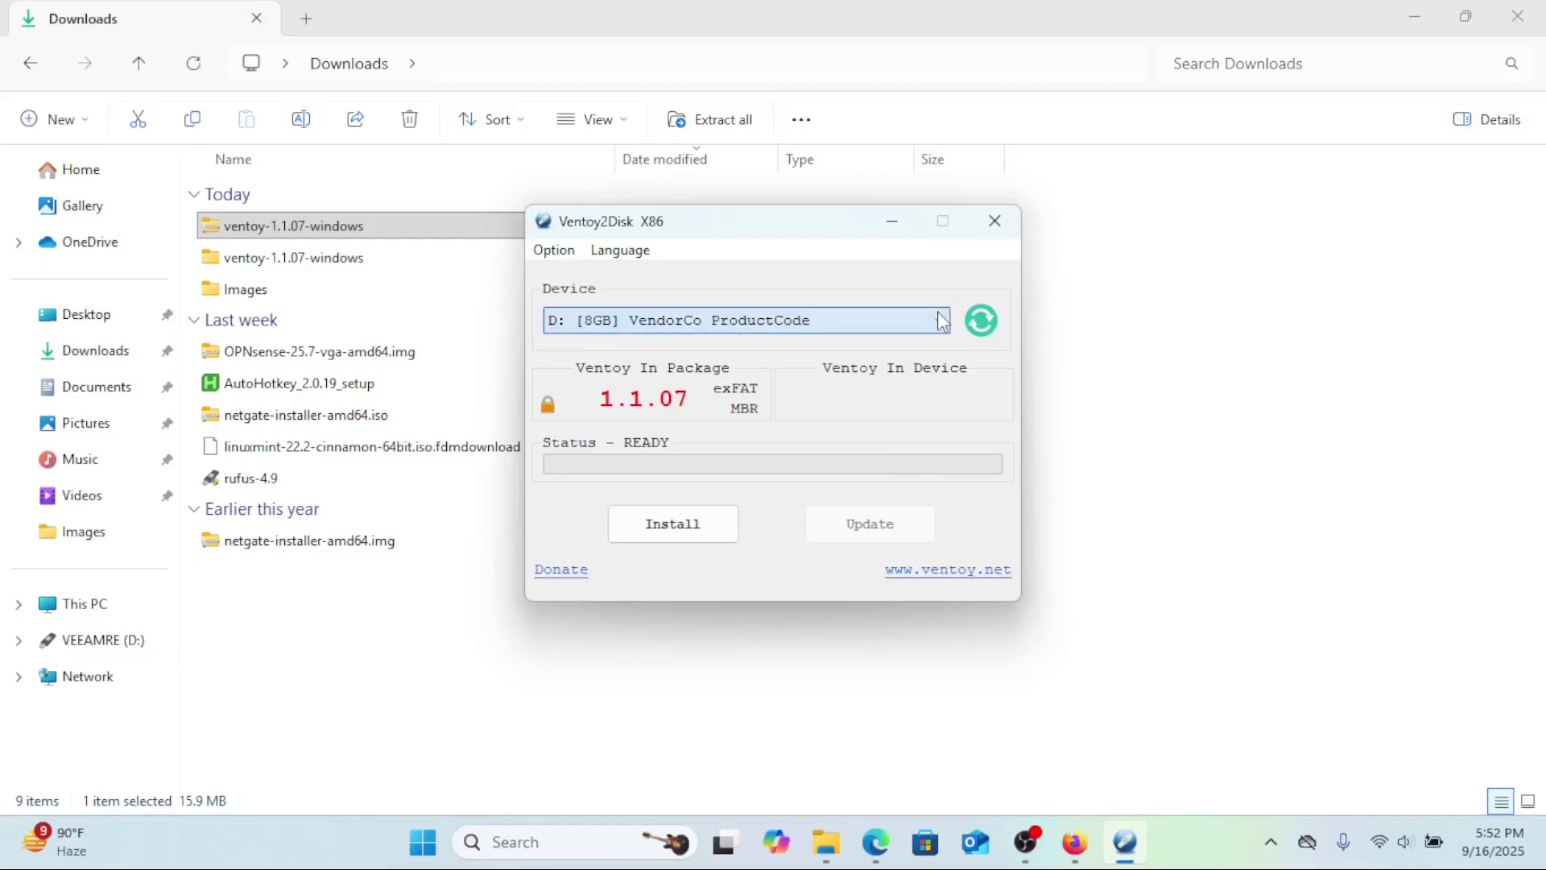
left_click(672, 523)
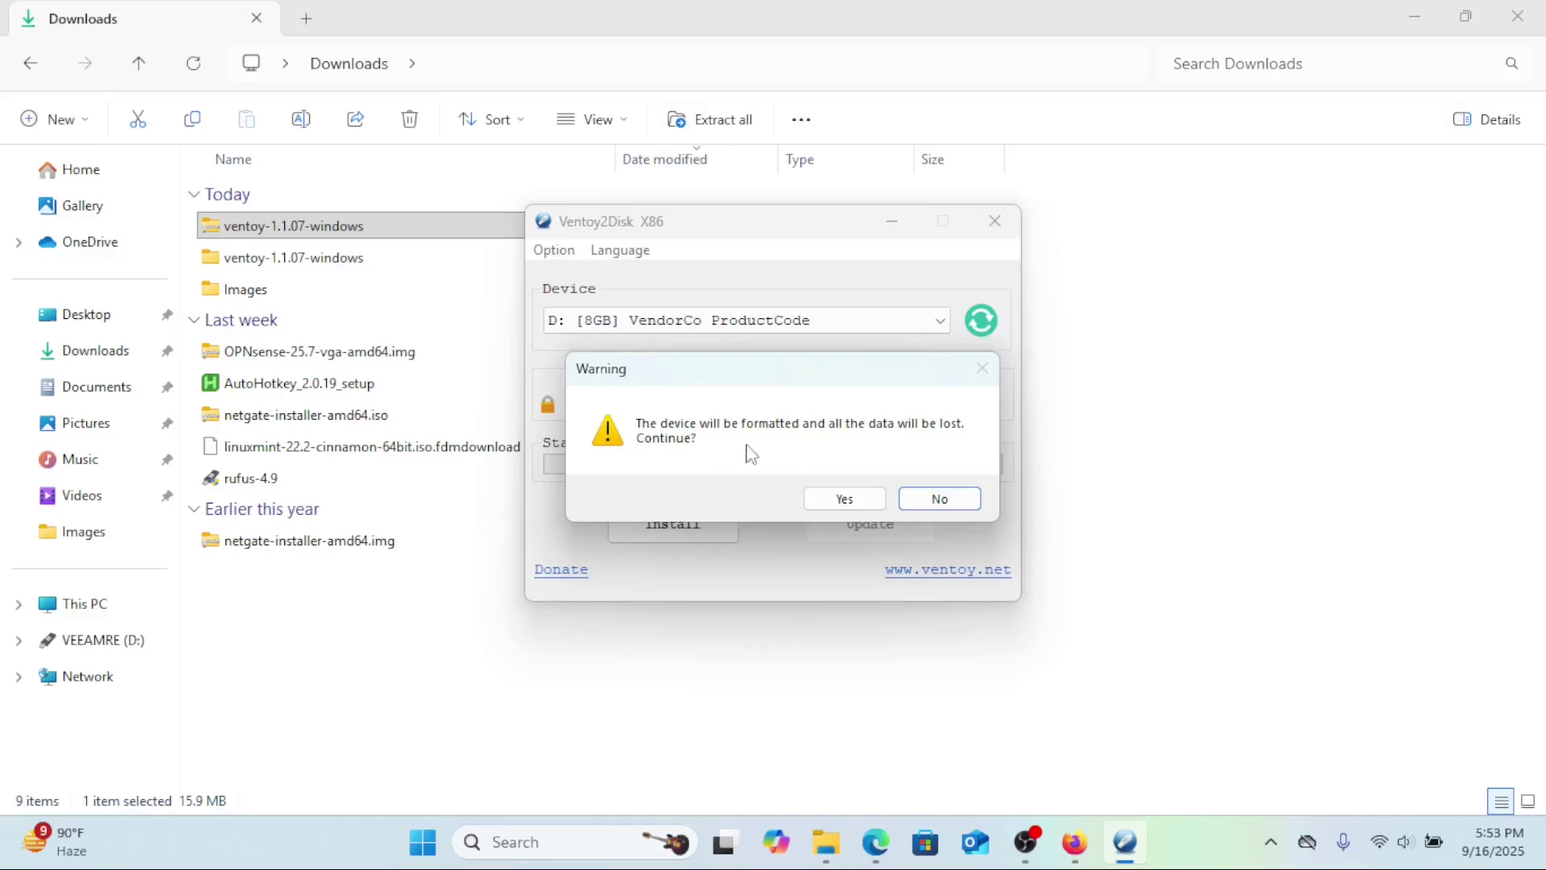
left_click(845, 499)
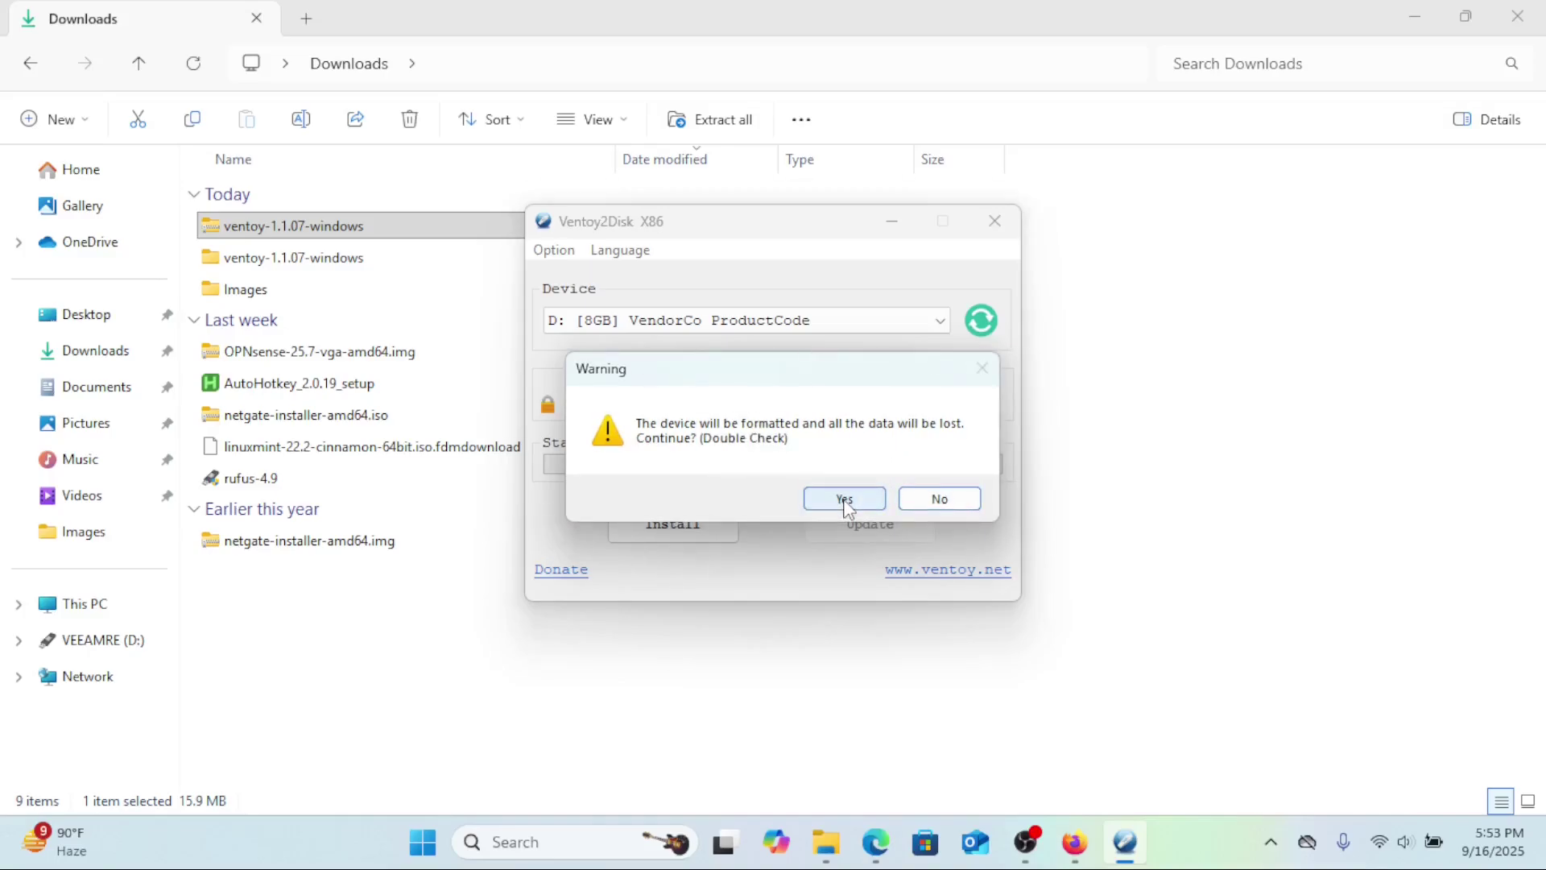
left_click(845, 499)
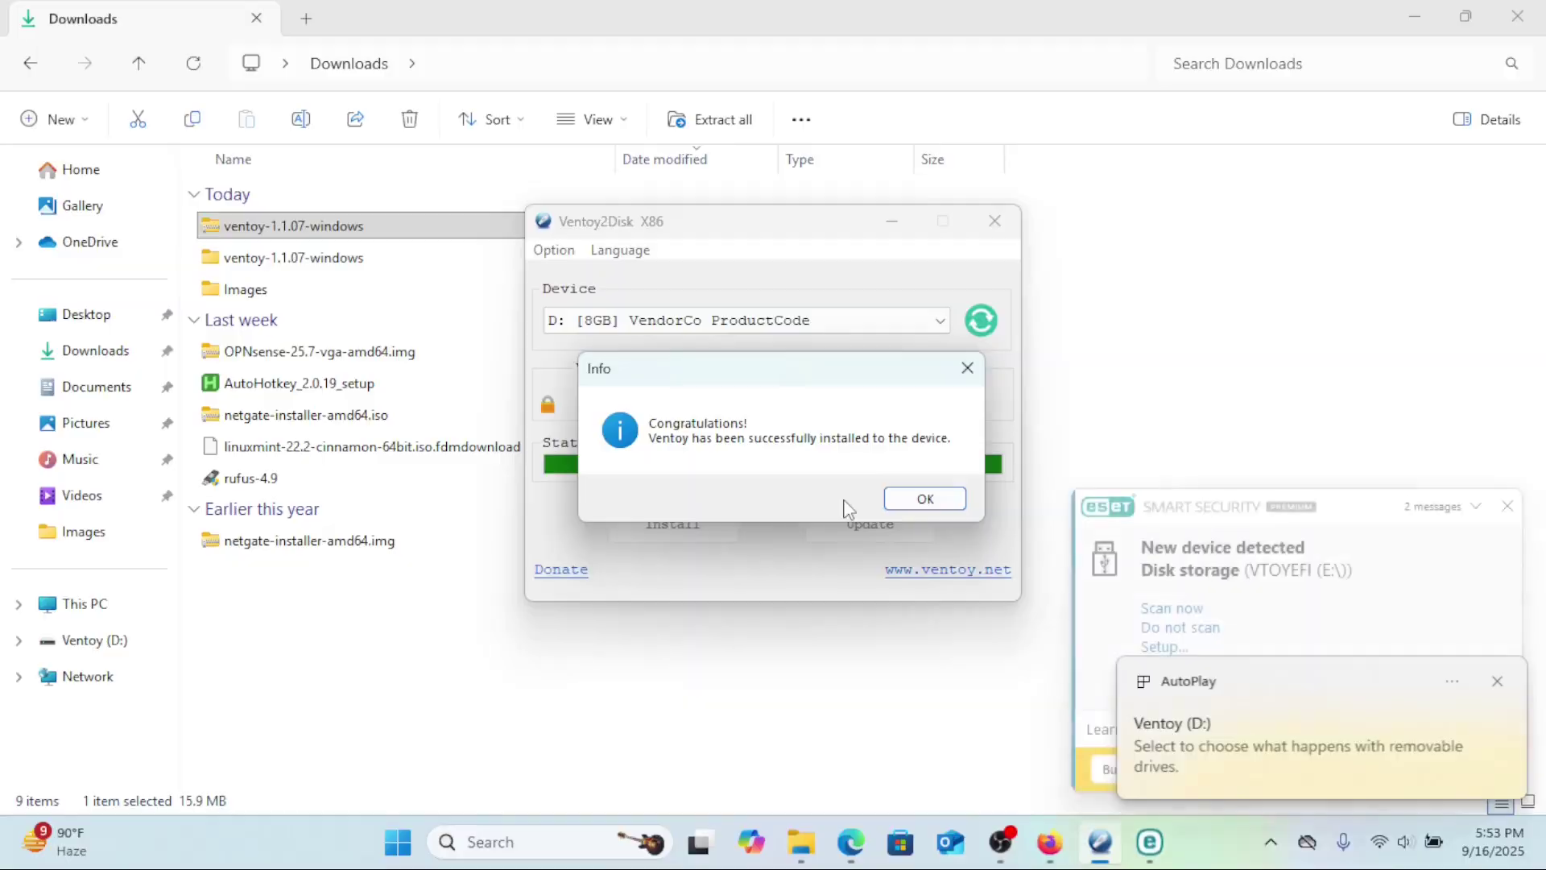
left_click(901, 506)
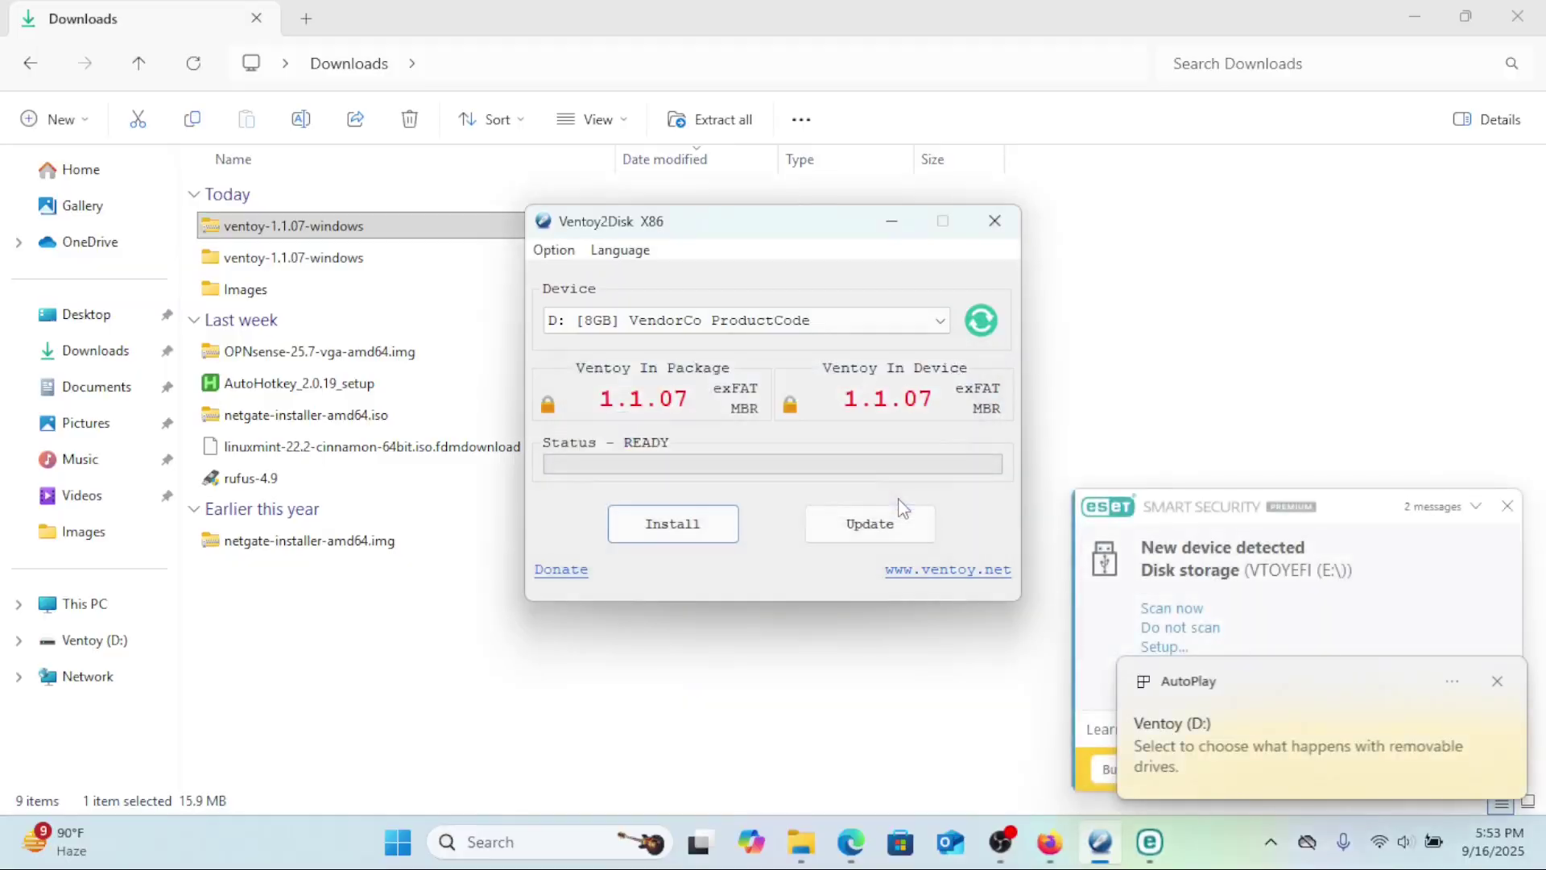
Create the ISO folder and the next new folder on the Ventoy (D:) drive.
left_click(994, 222)
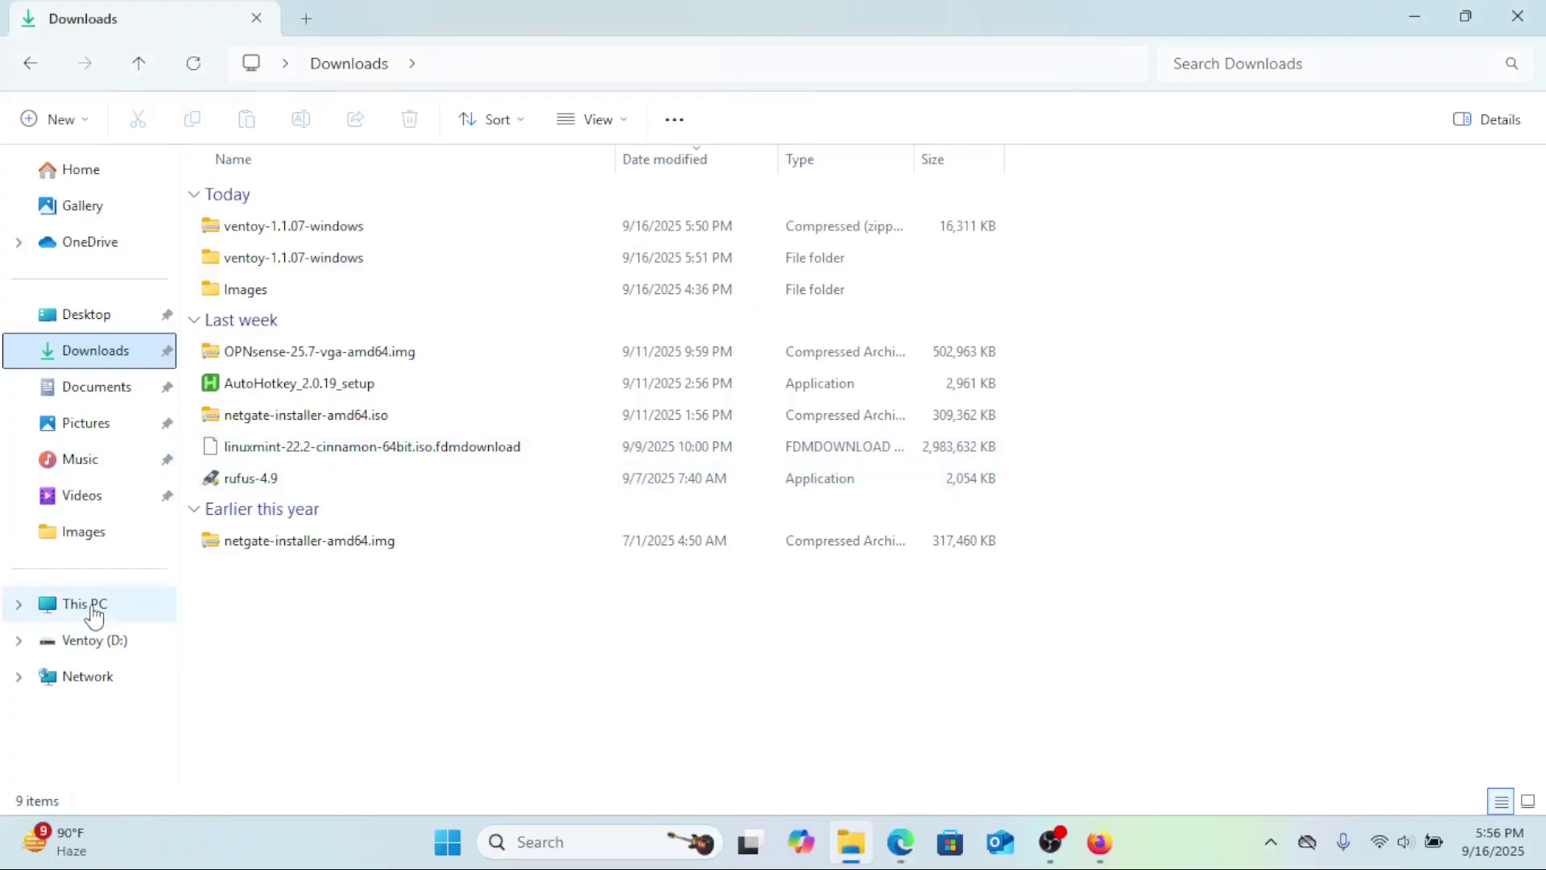
left_click(95, 641)
right_click(500, 249)
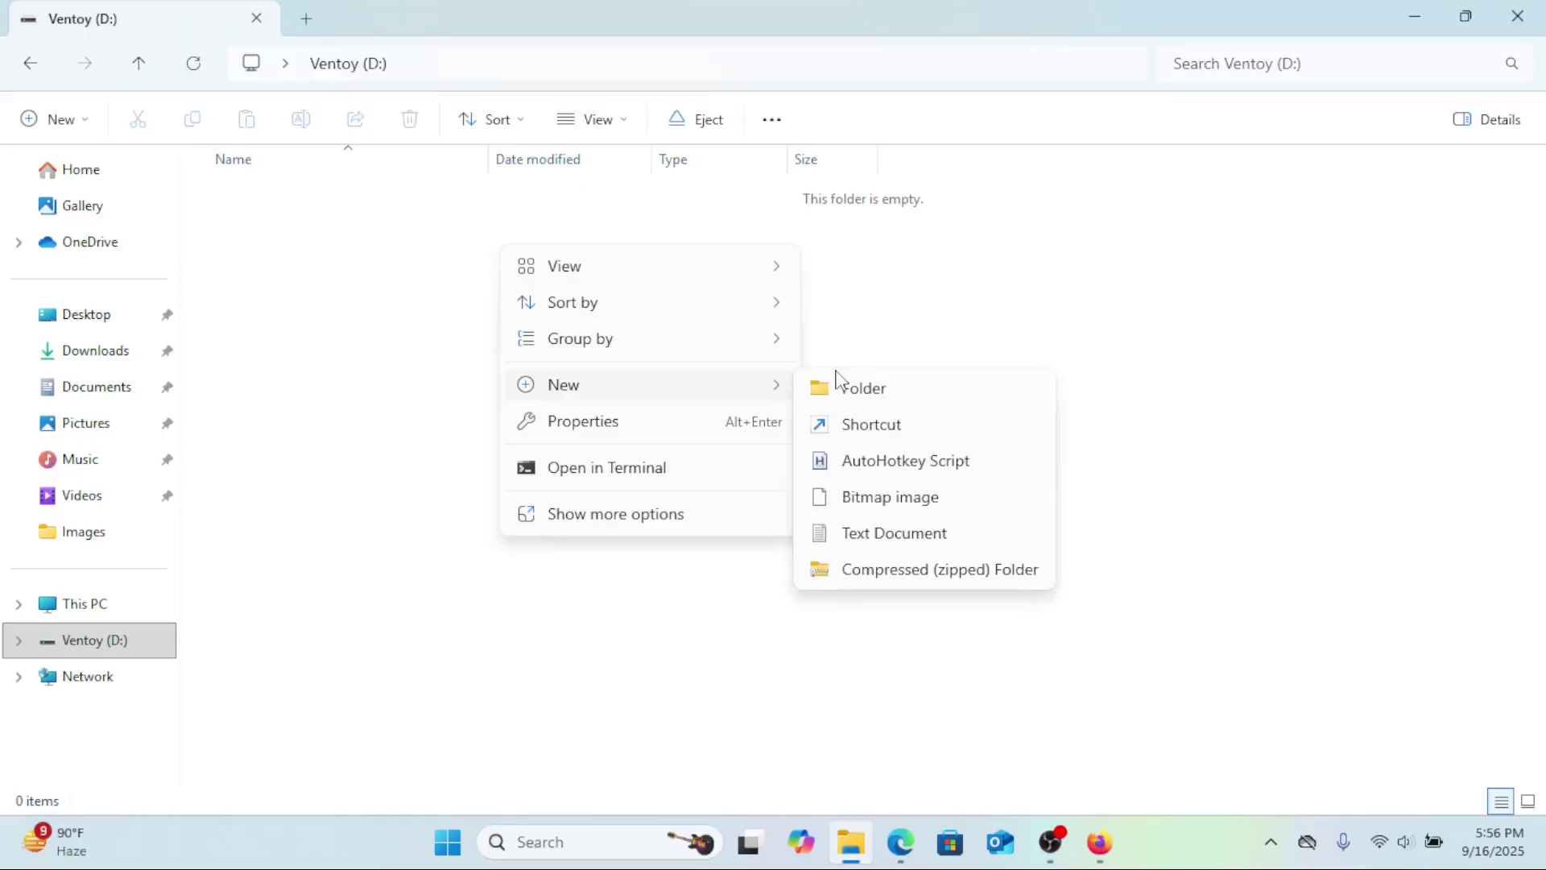
left_click(842, 386)
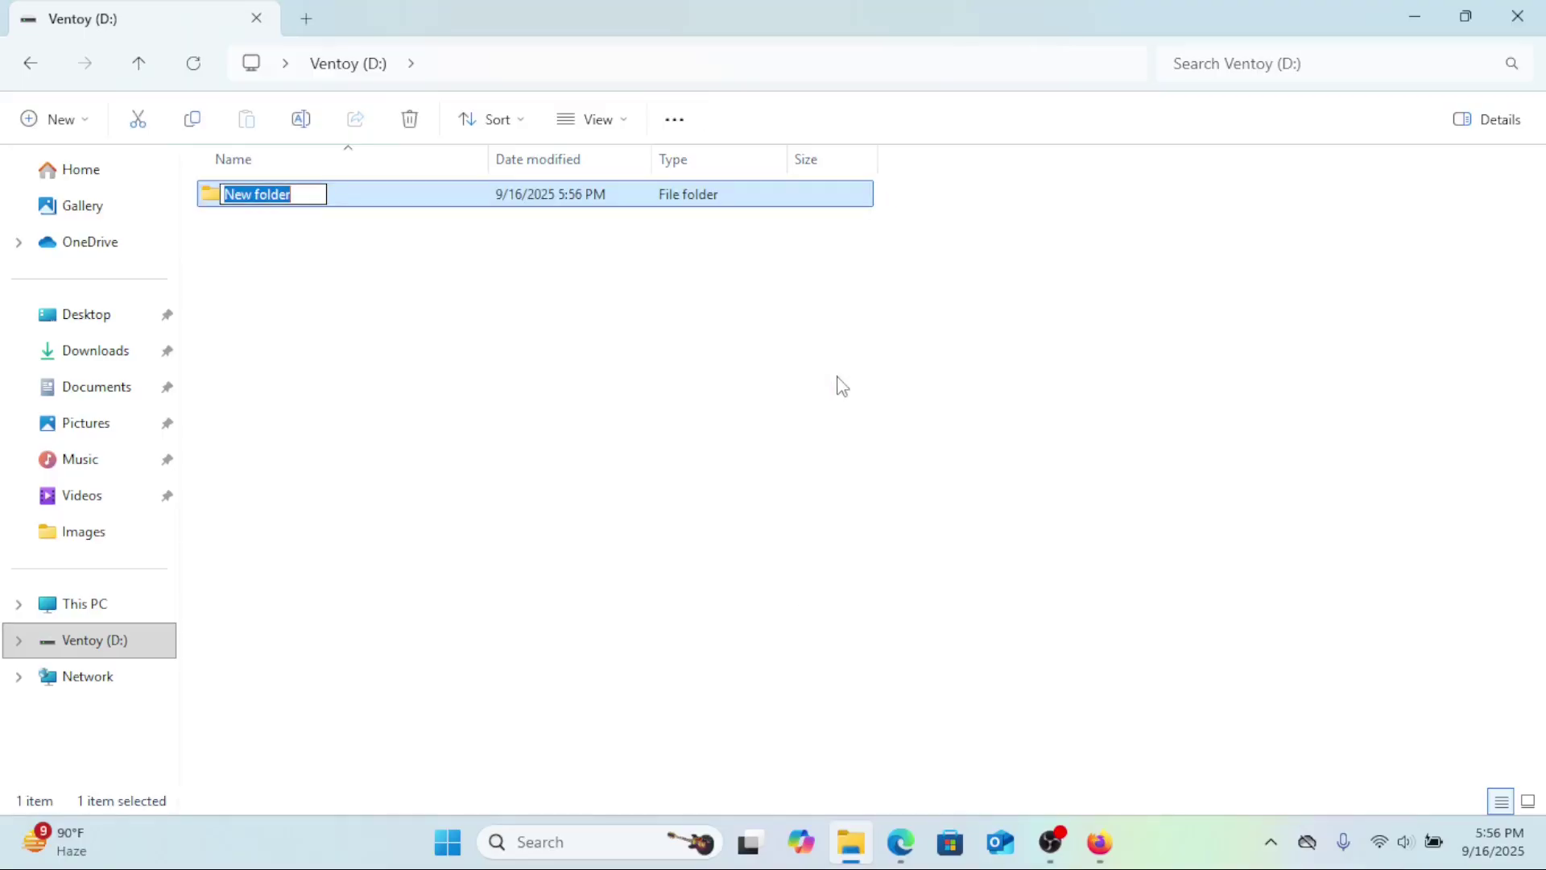
type("ISO")
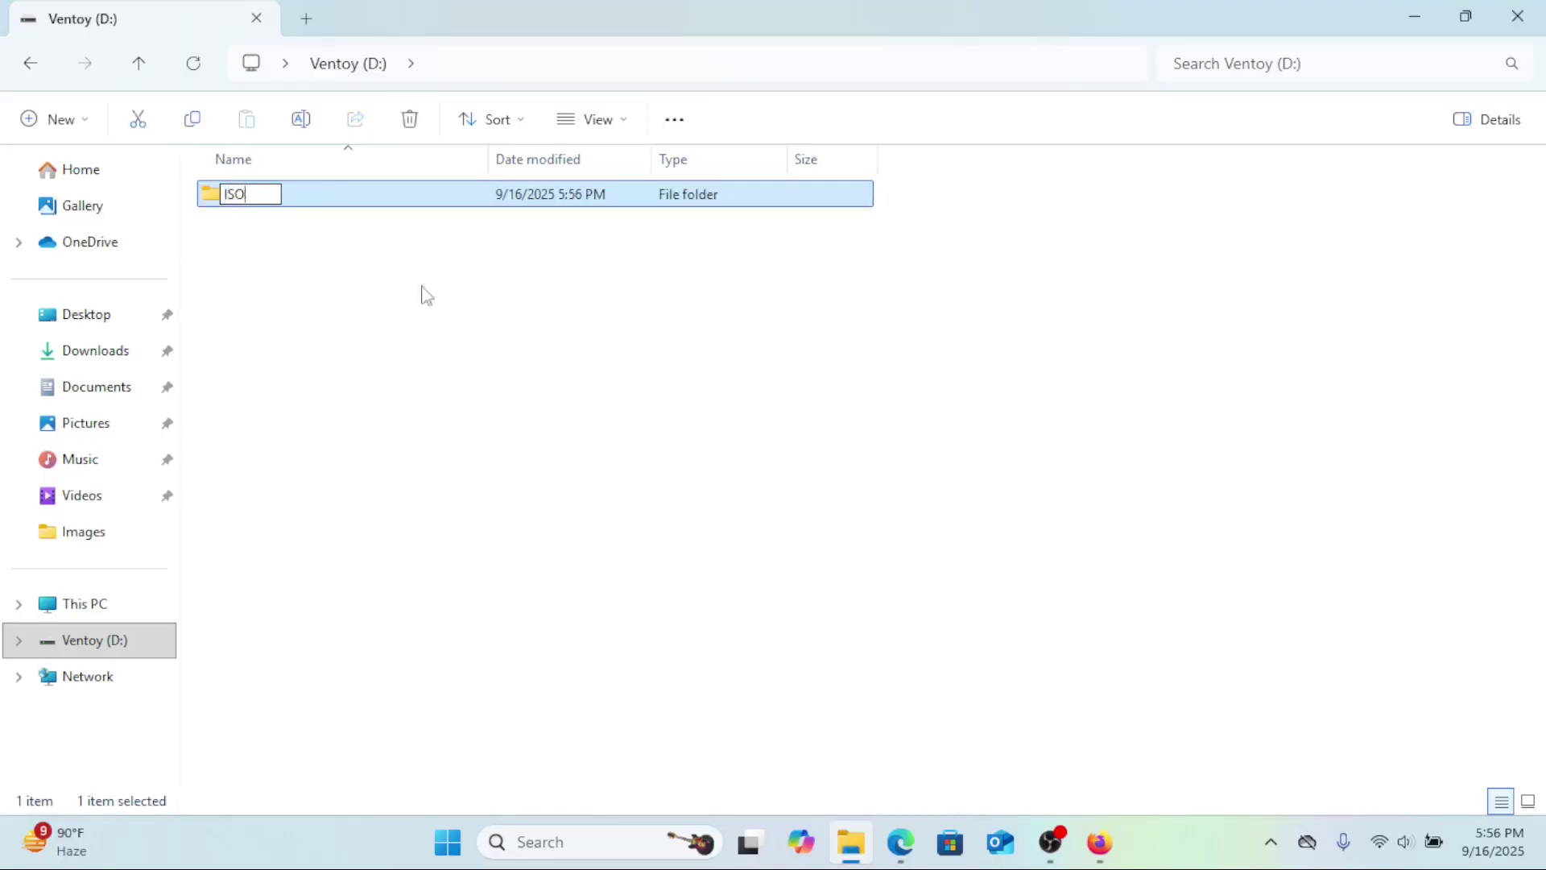
left_click(363, 284)
right_click(356, 279)
mouse_move(419, 449)
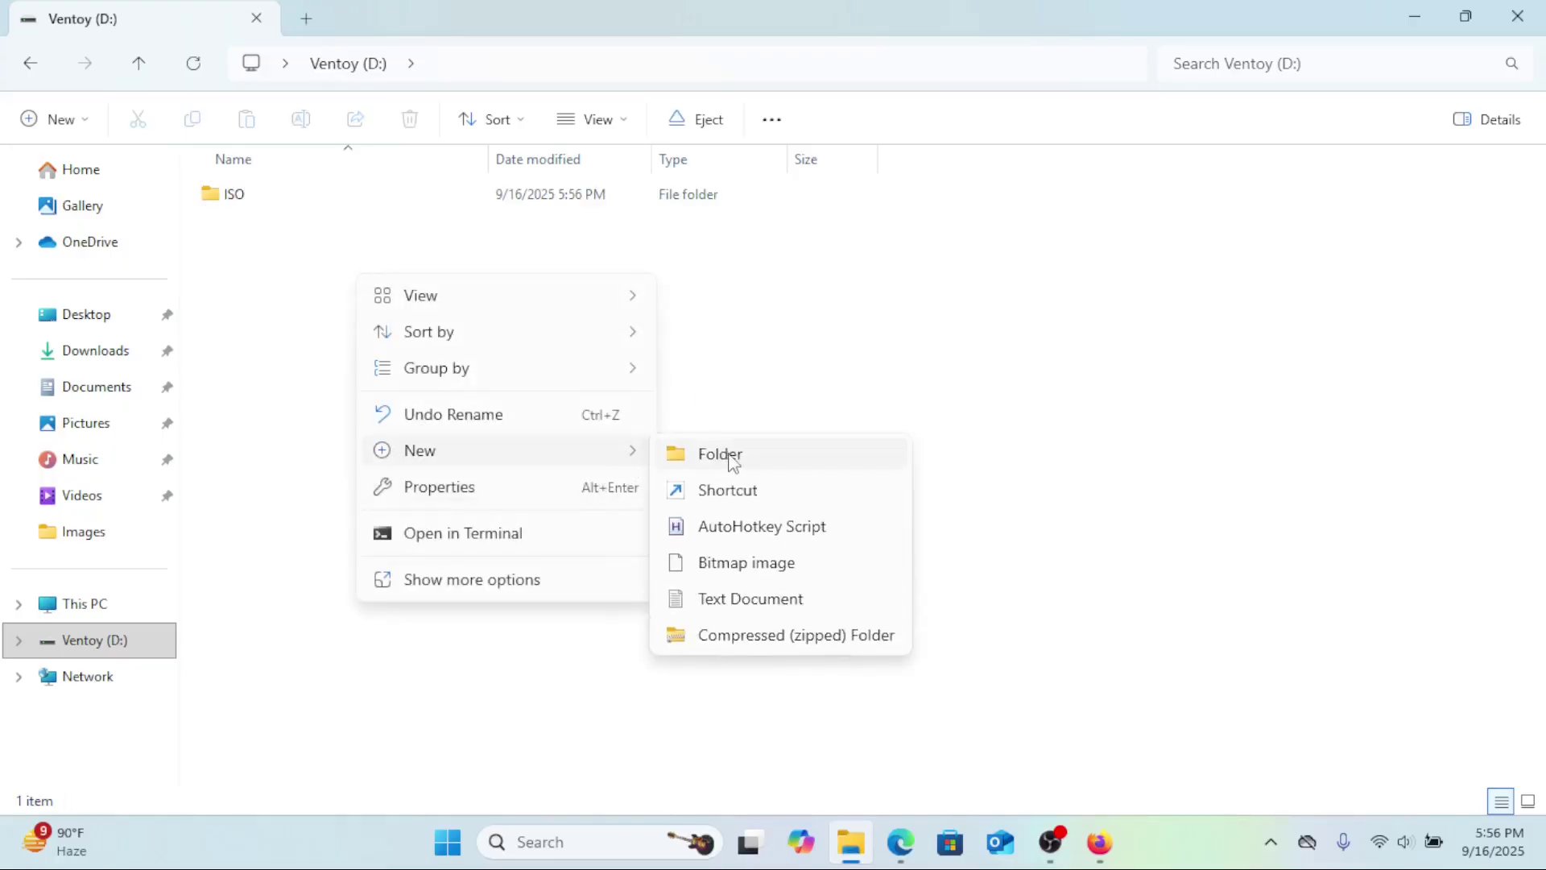
left_click(730, 460)
type("p")
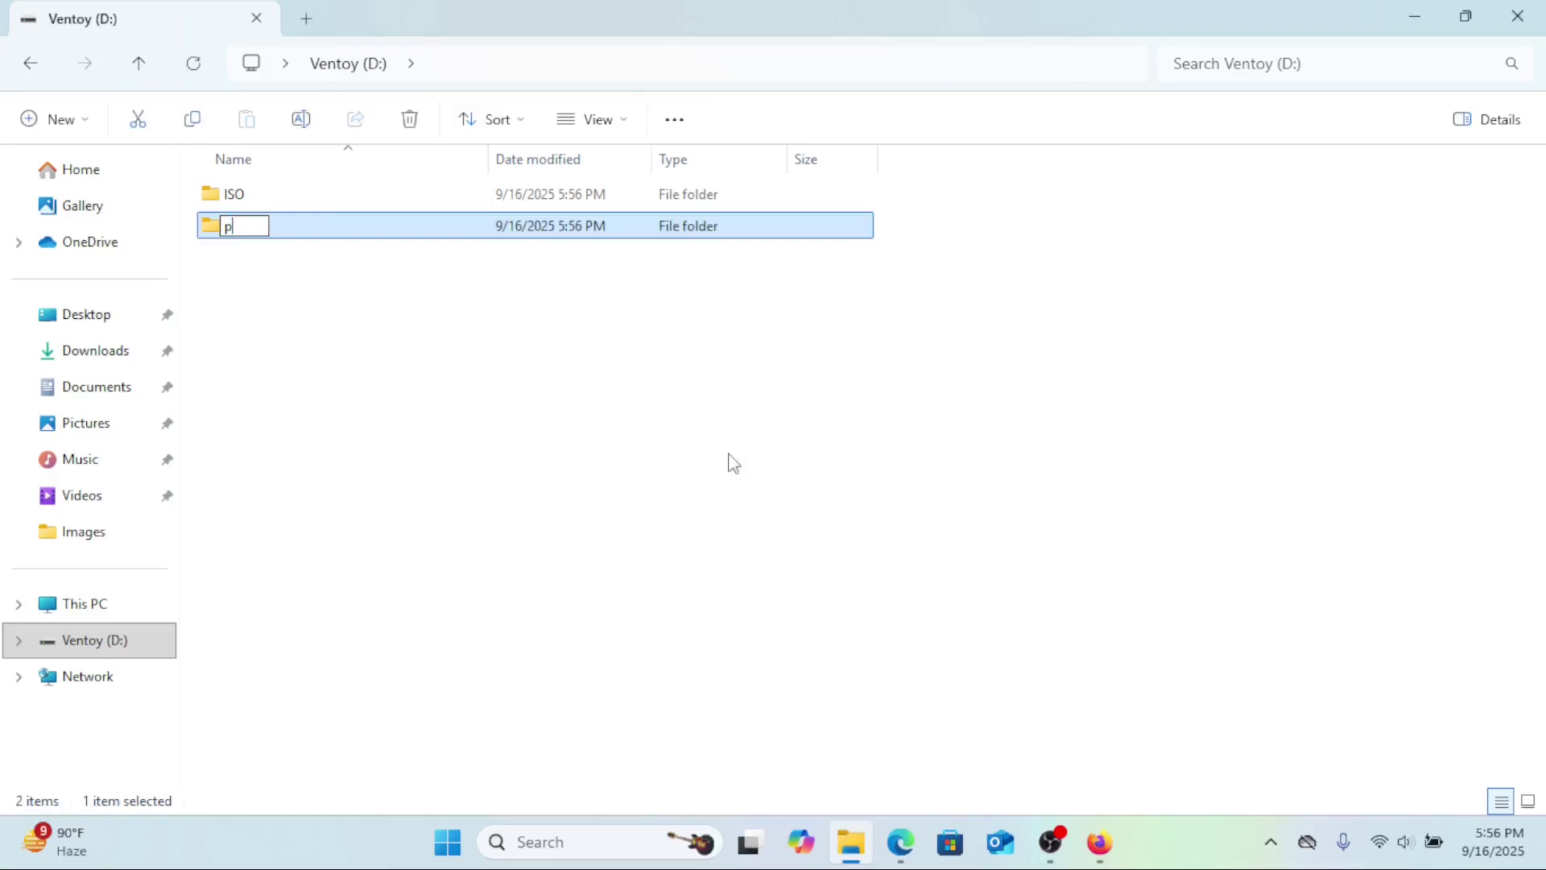
type("ers")
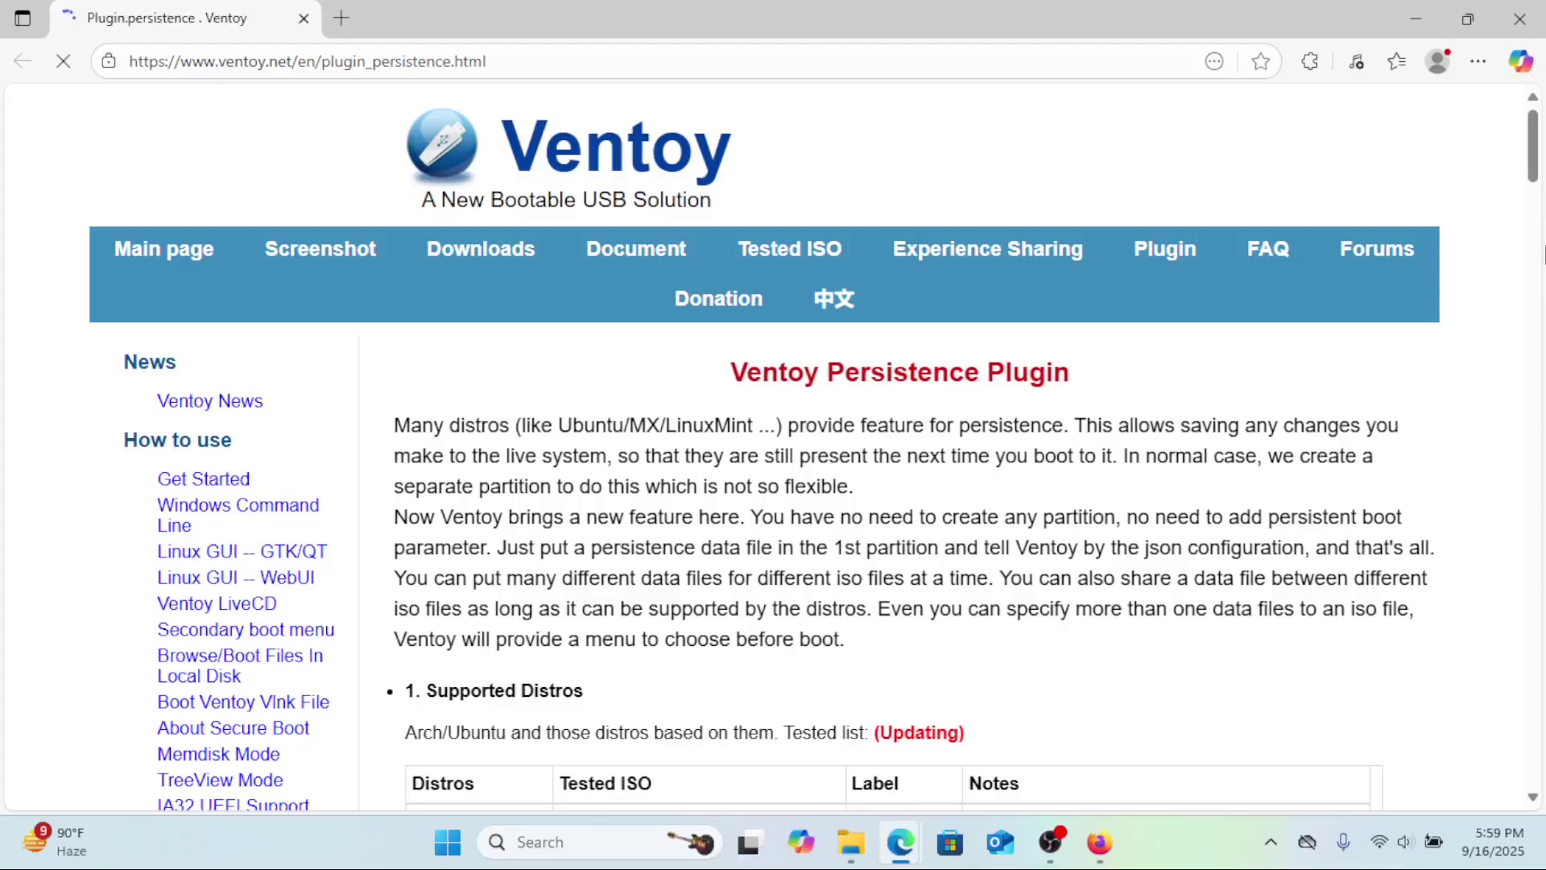
left_click_drag(1535, 145, 1536, 181)
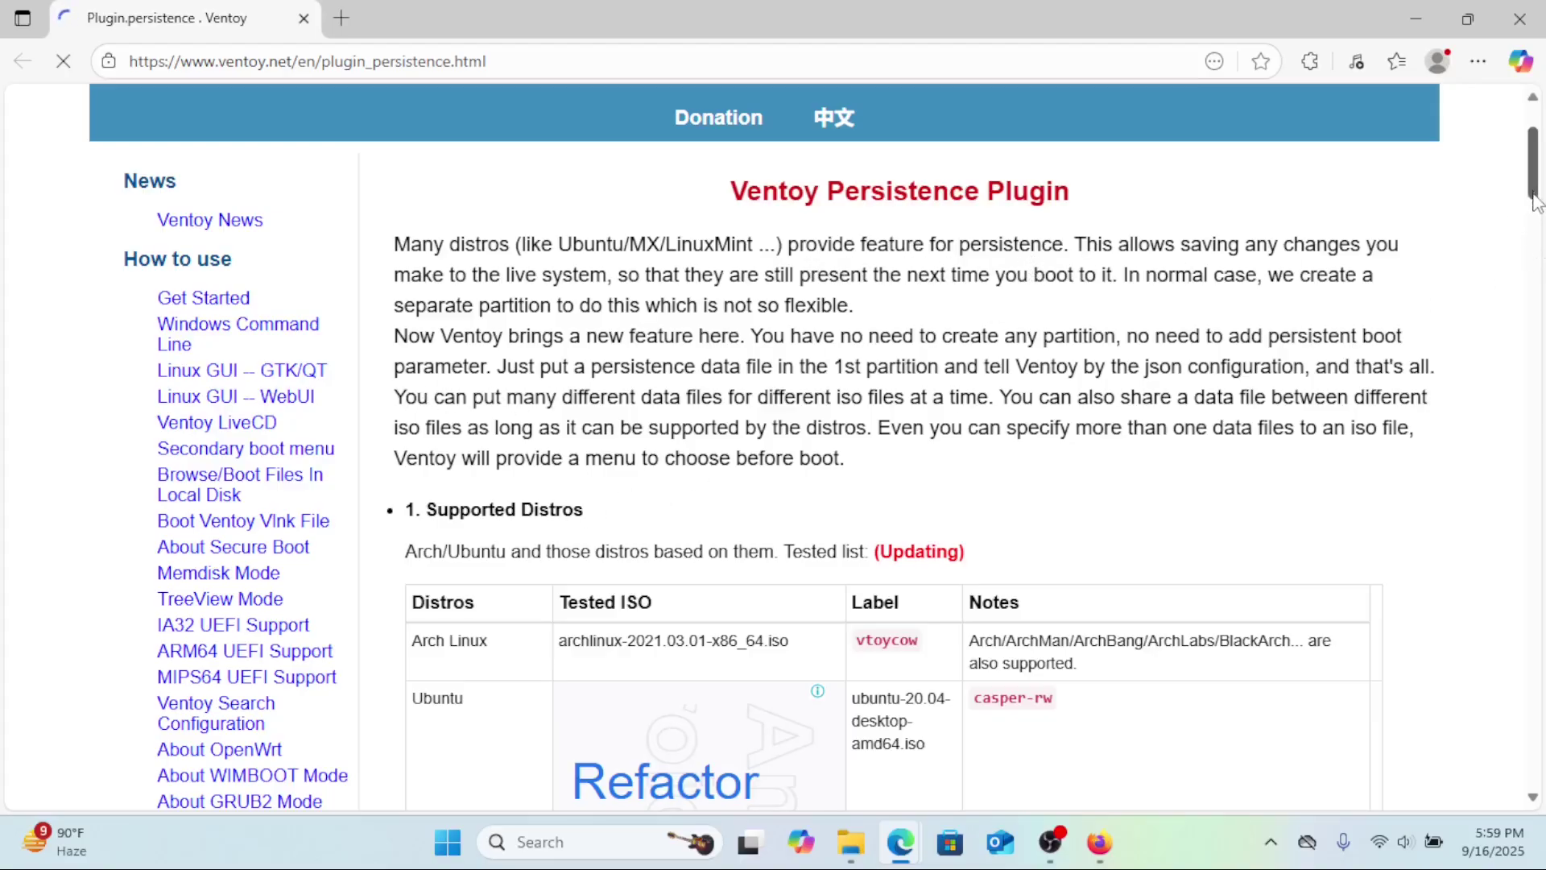
mouse_move(1534, 182)
left_mouse_down()
mouse_move(1534, 284)
mouse_move(1533, 211)
left_mouse_up()
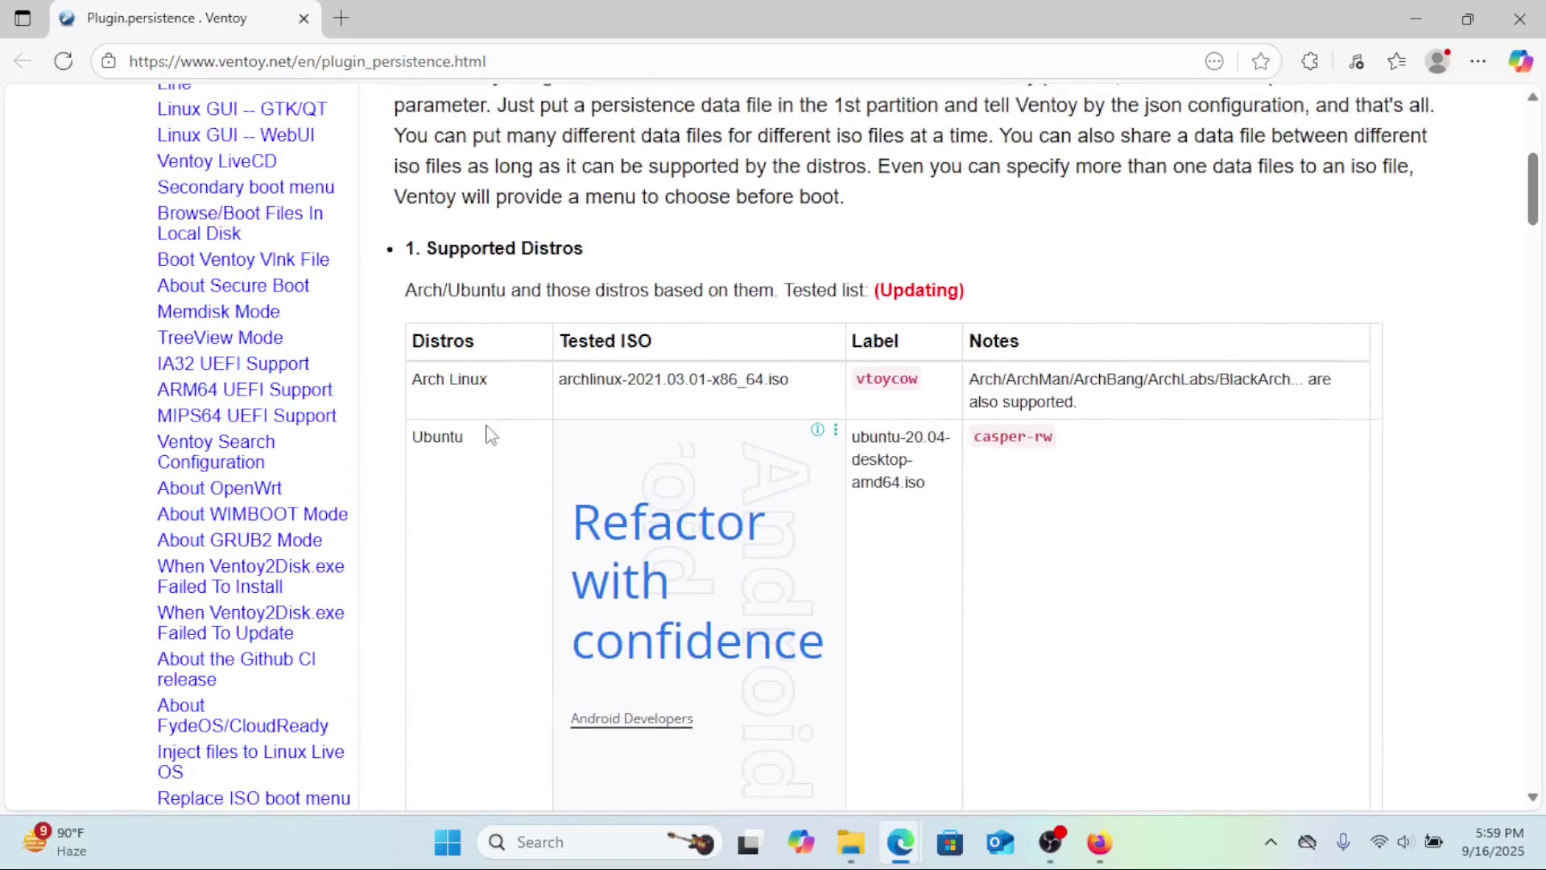
left_click_drag(414, 378, 489, 385)
Find Kali's persistence label in the plugin's tested-distro table, then return to File Explorer.
left_click(442, 434)
left_click_drag(440, 436, 466, 437)
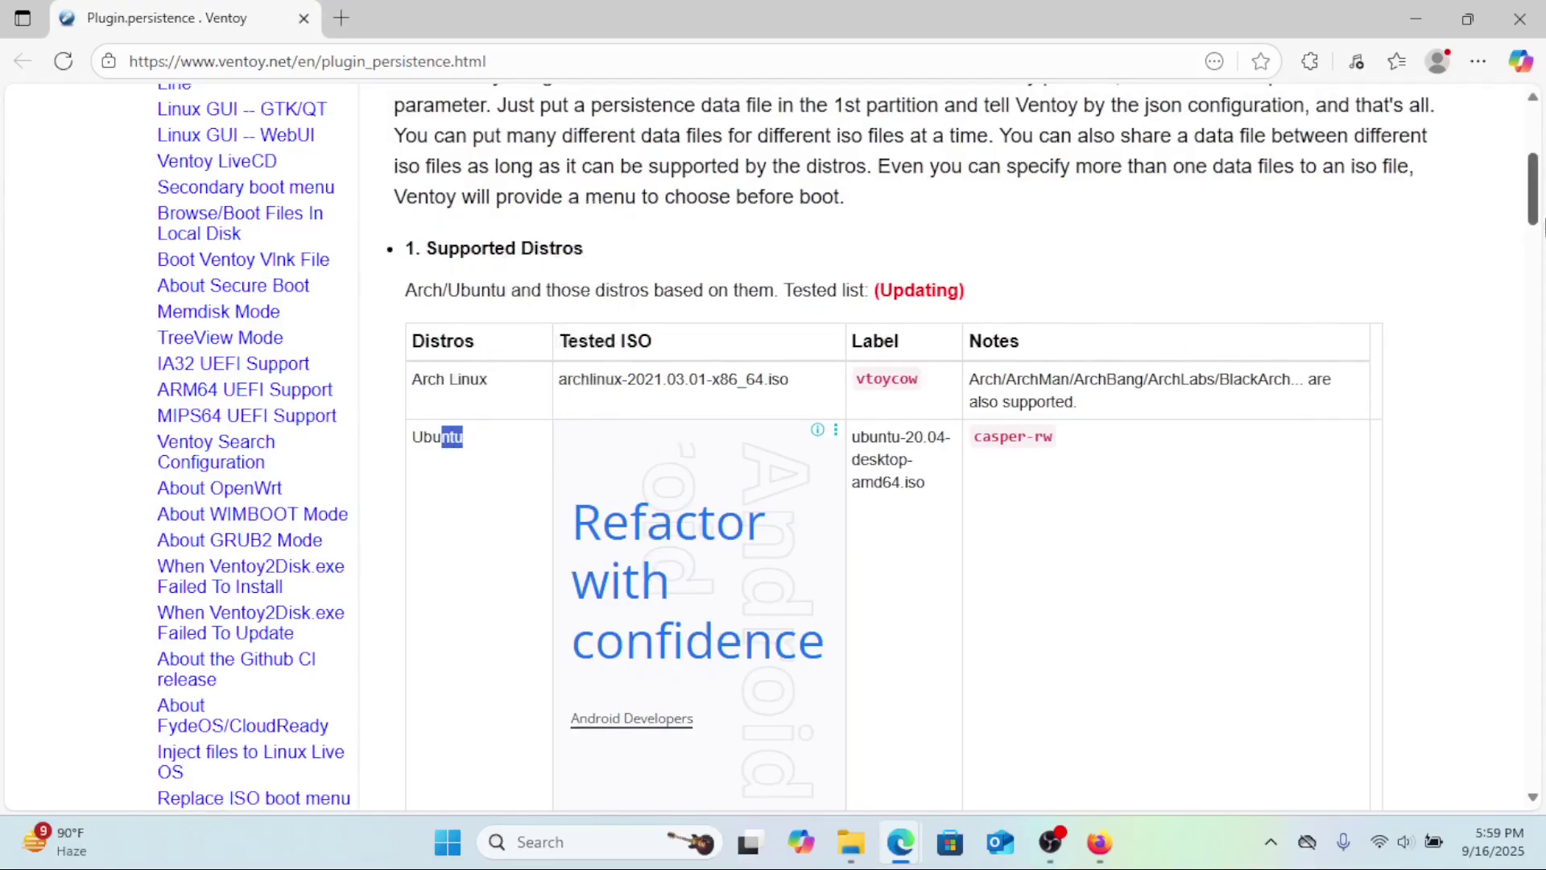
left_click_drag(1531, 193, 1532, 278)
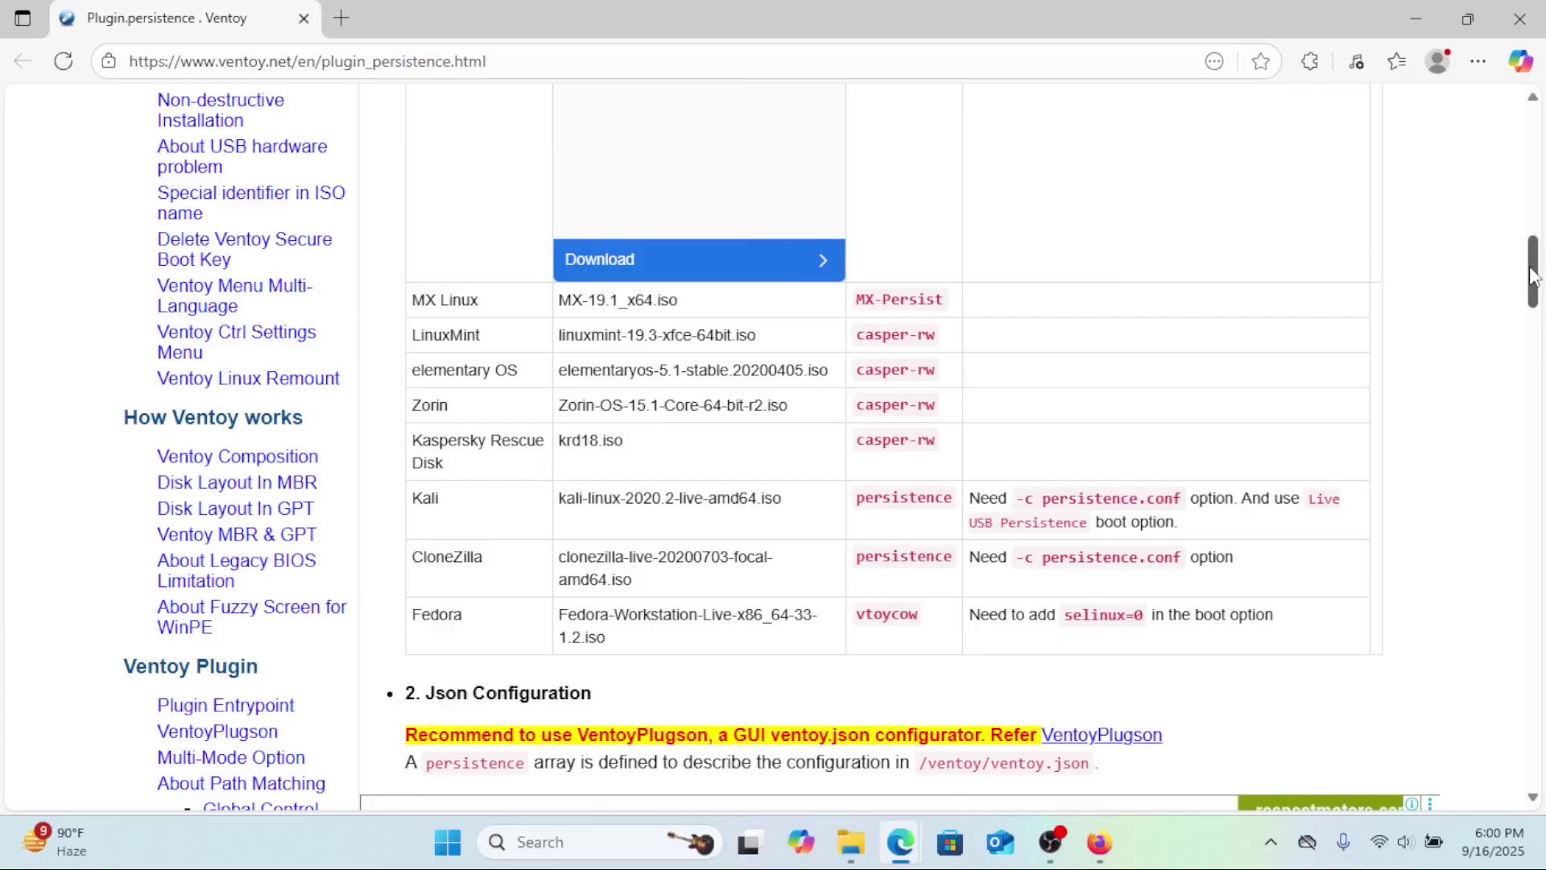
left_click_drag(1529, 272, 1522, 214)
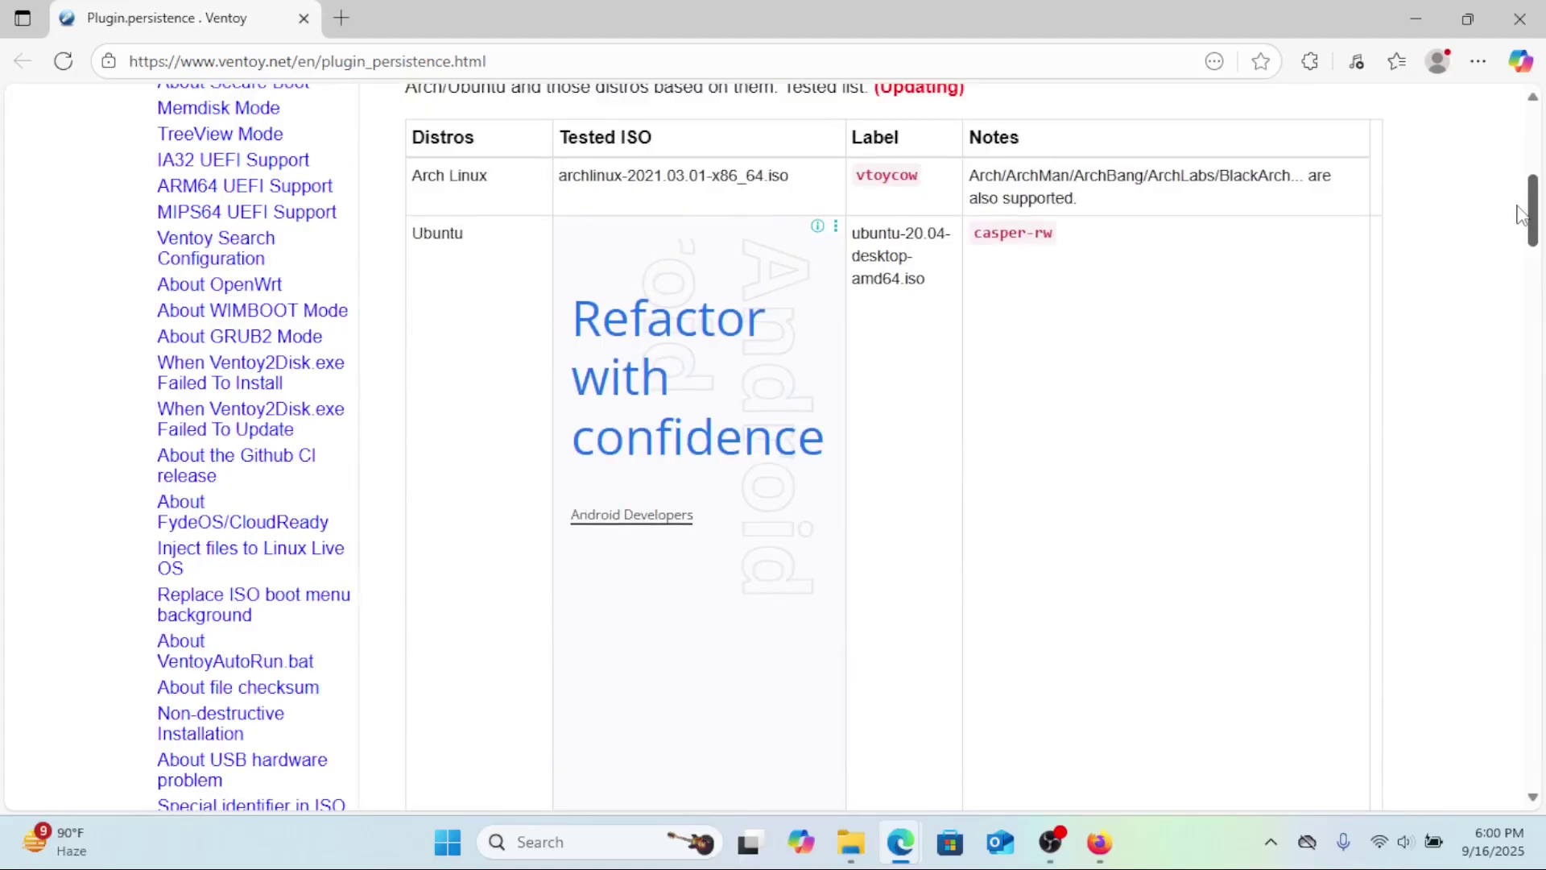
left_click_drag(1520, 213, 1520, 281)
left_click(851, 842)
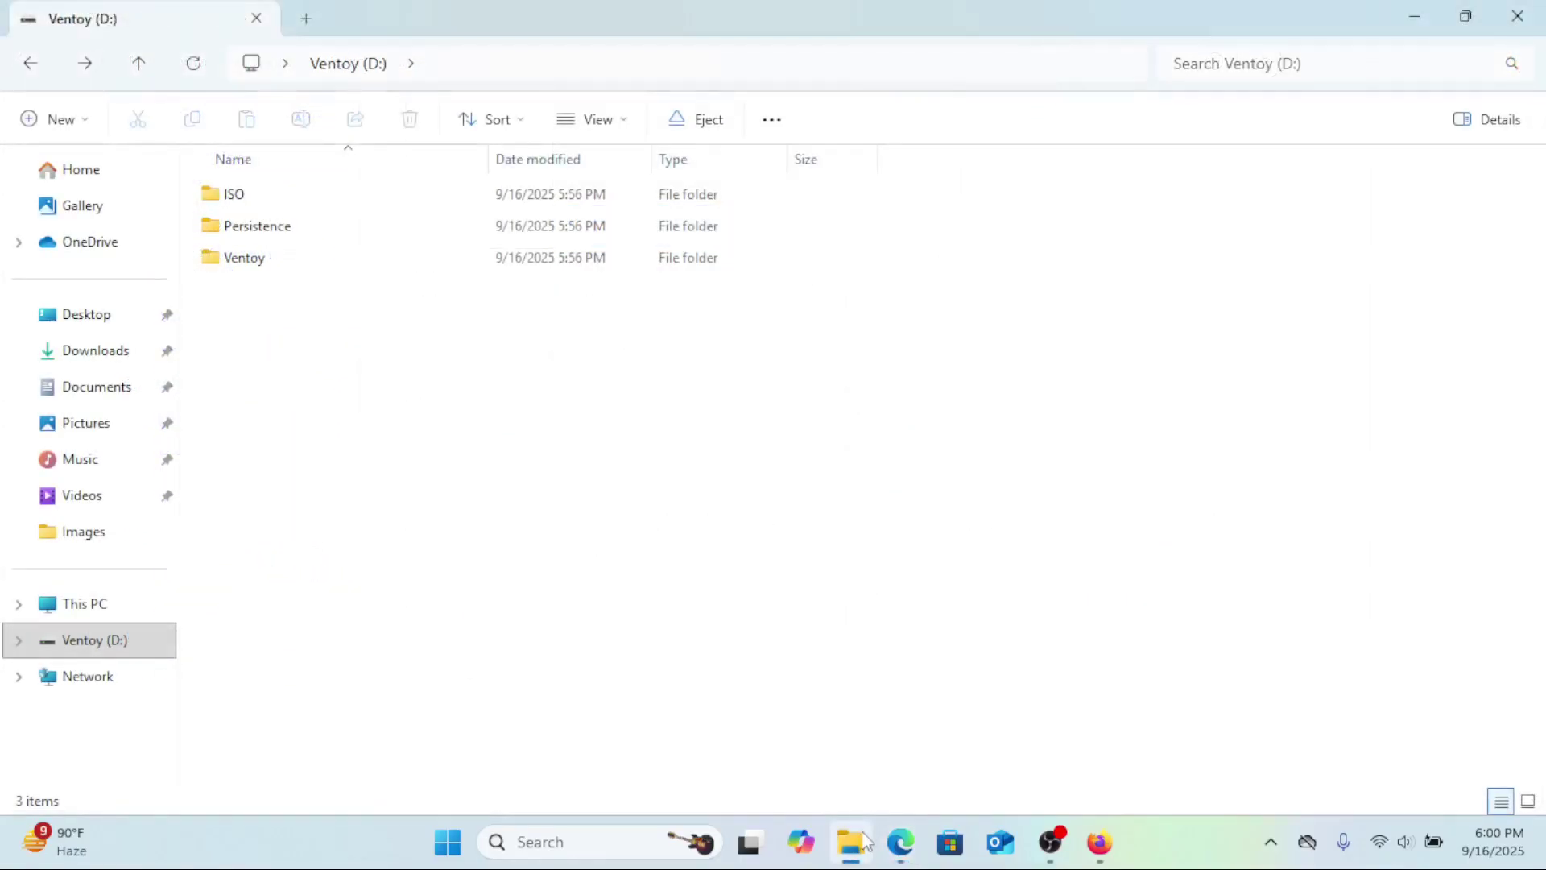
Select and copy the kali-linux and archlinux ISOs from Downloads > Images.
left_click(853, 841)
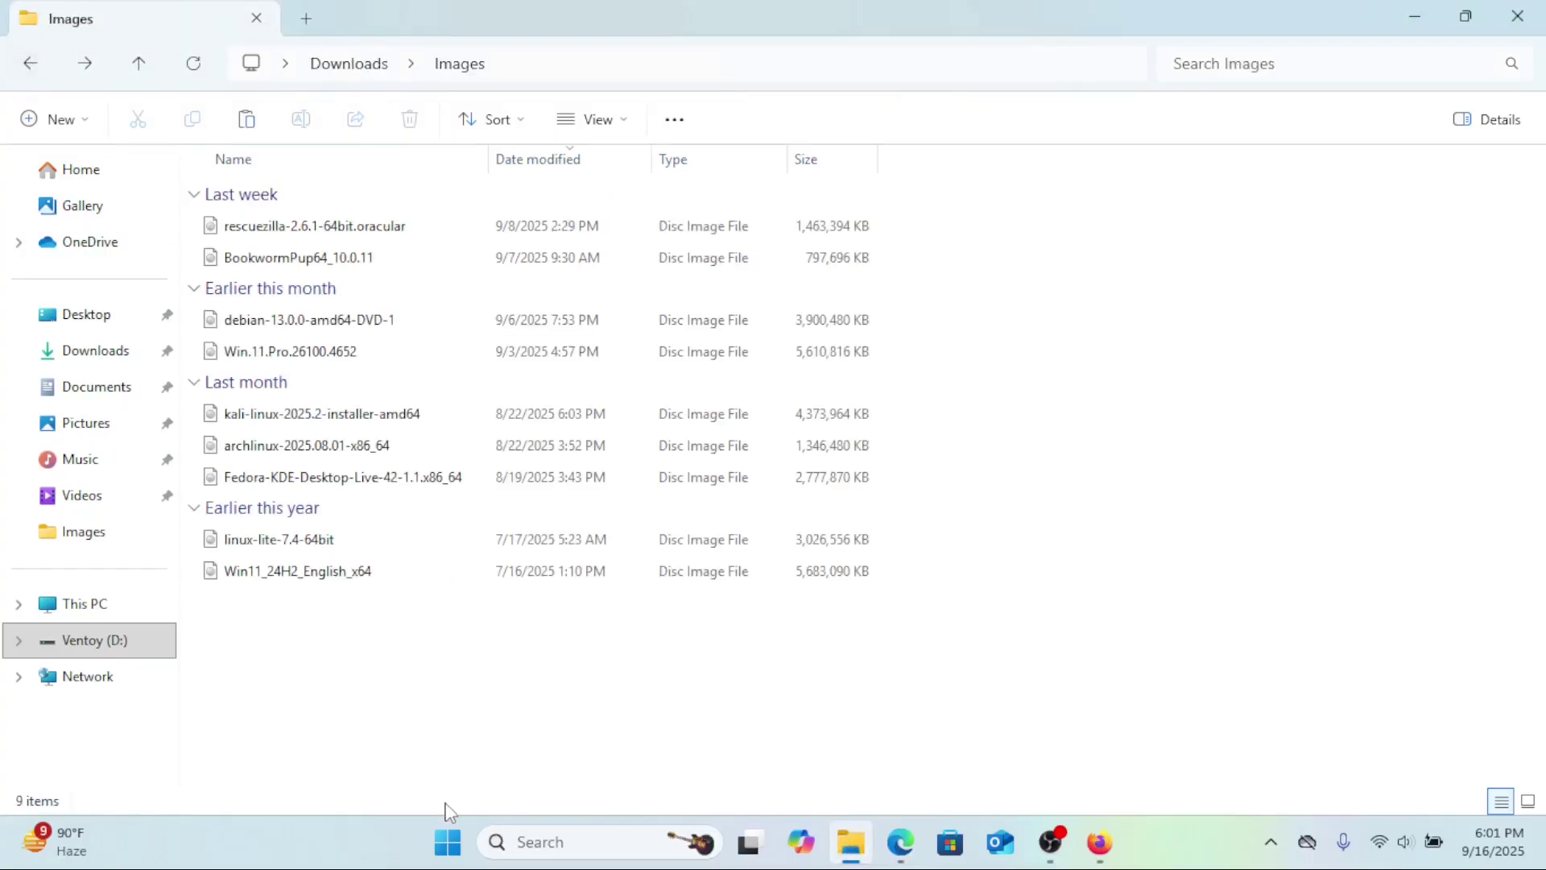
left_click(280, 416)
left_click(280, 477, "ctrl")
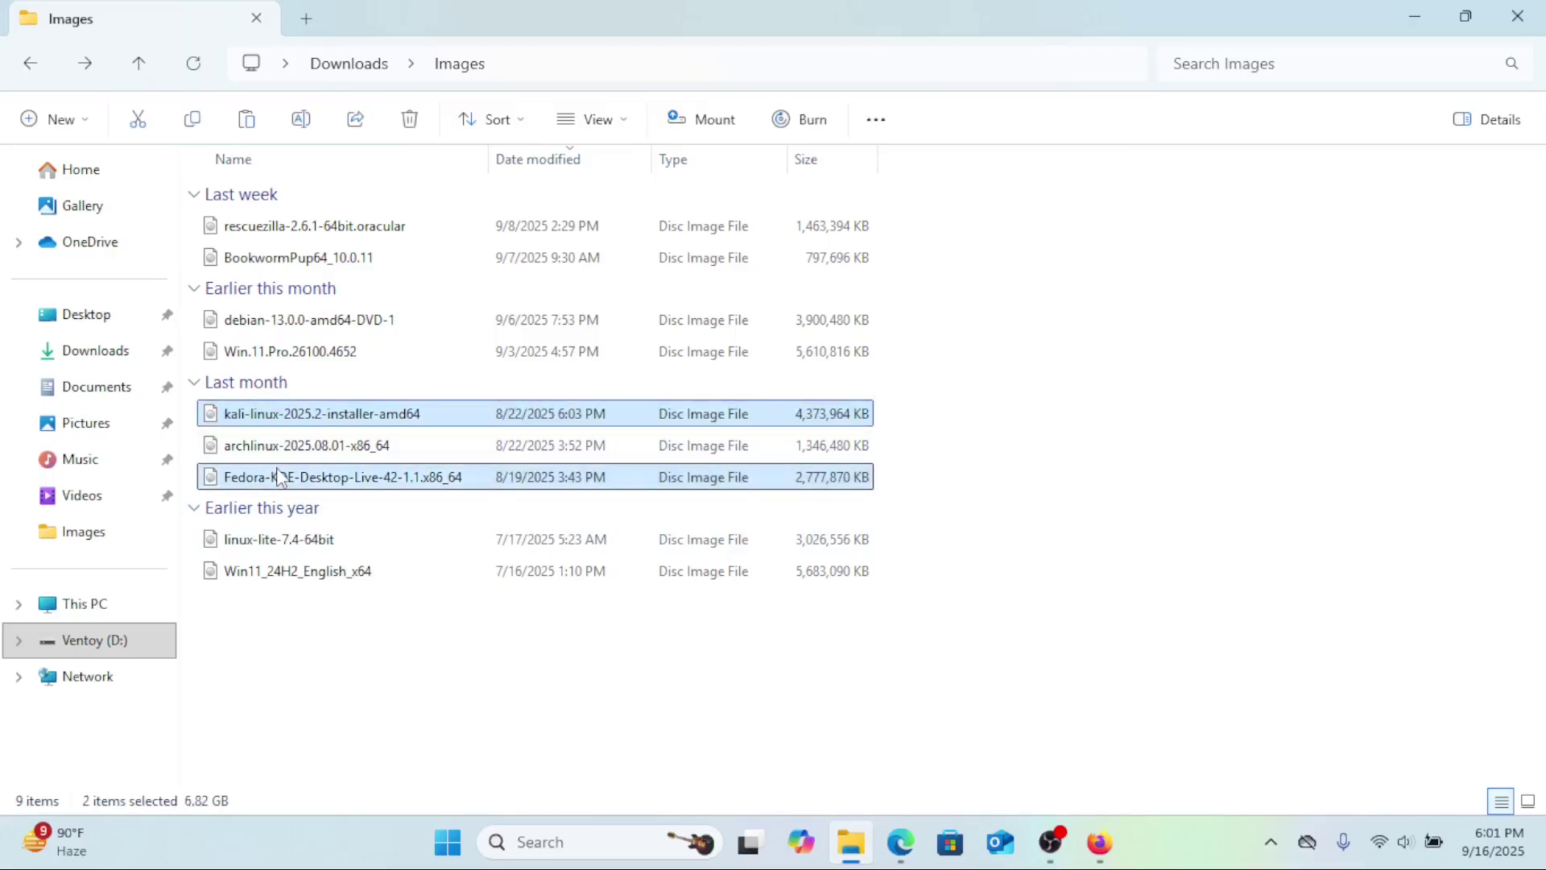
right_click(280, 476)
left_click(381, 300)
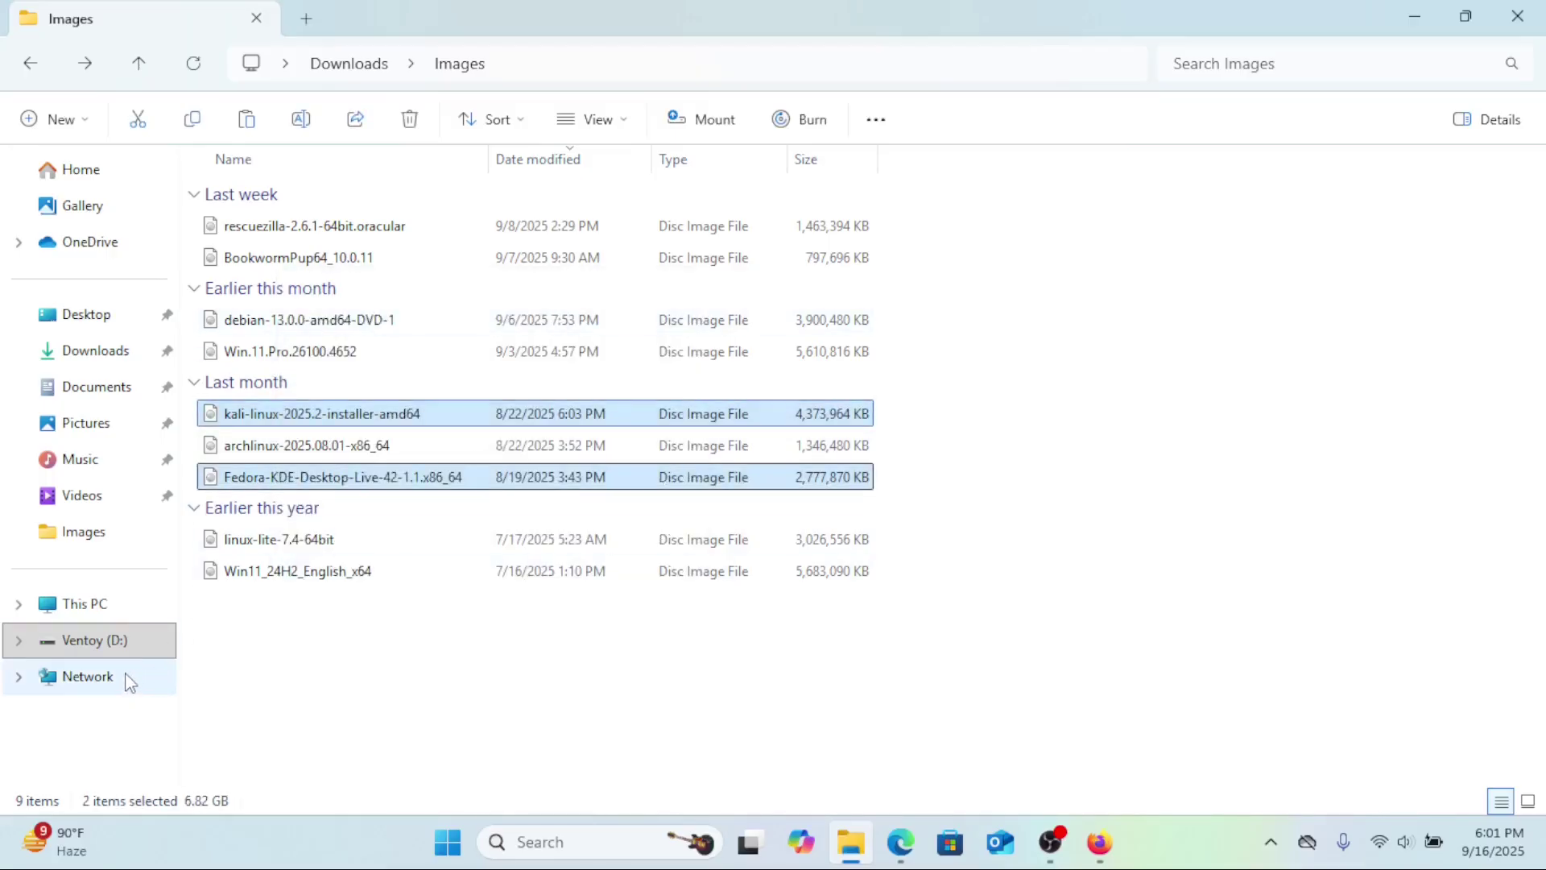
left_click(121, 641)
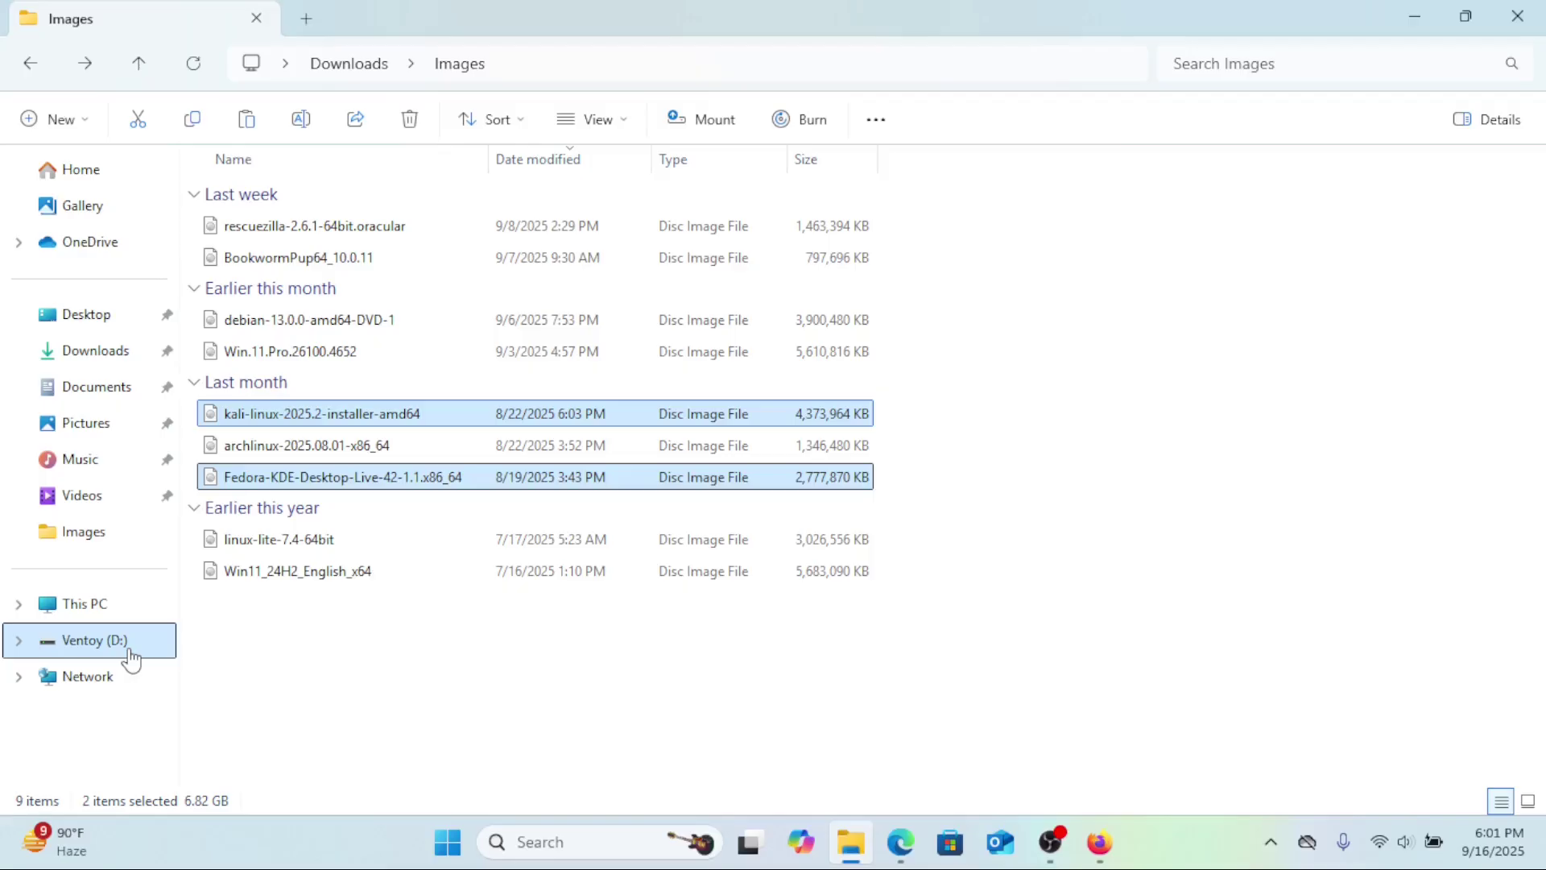
left_click(312, 445, "shift")
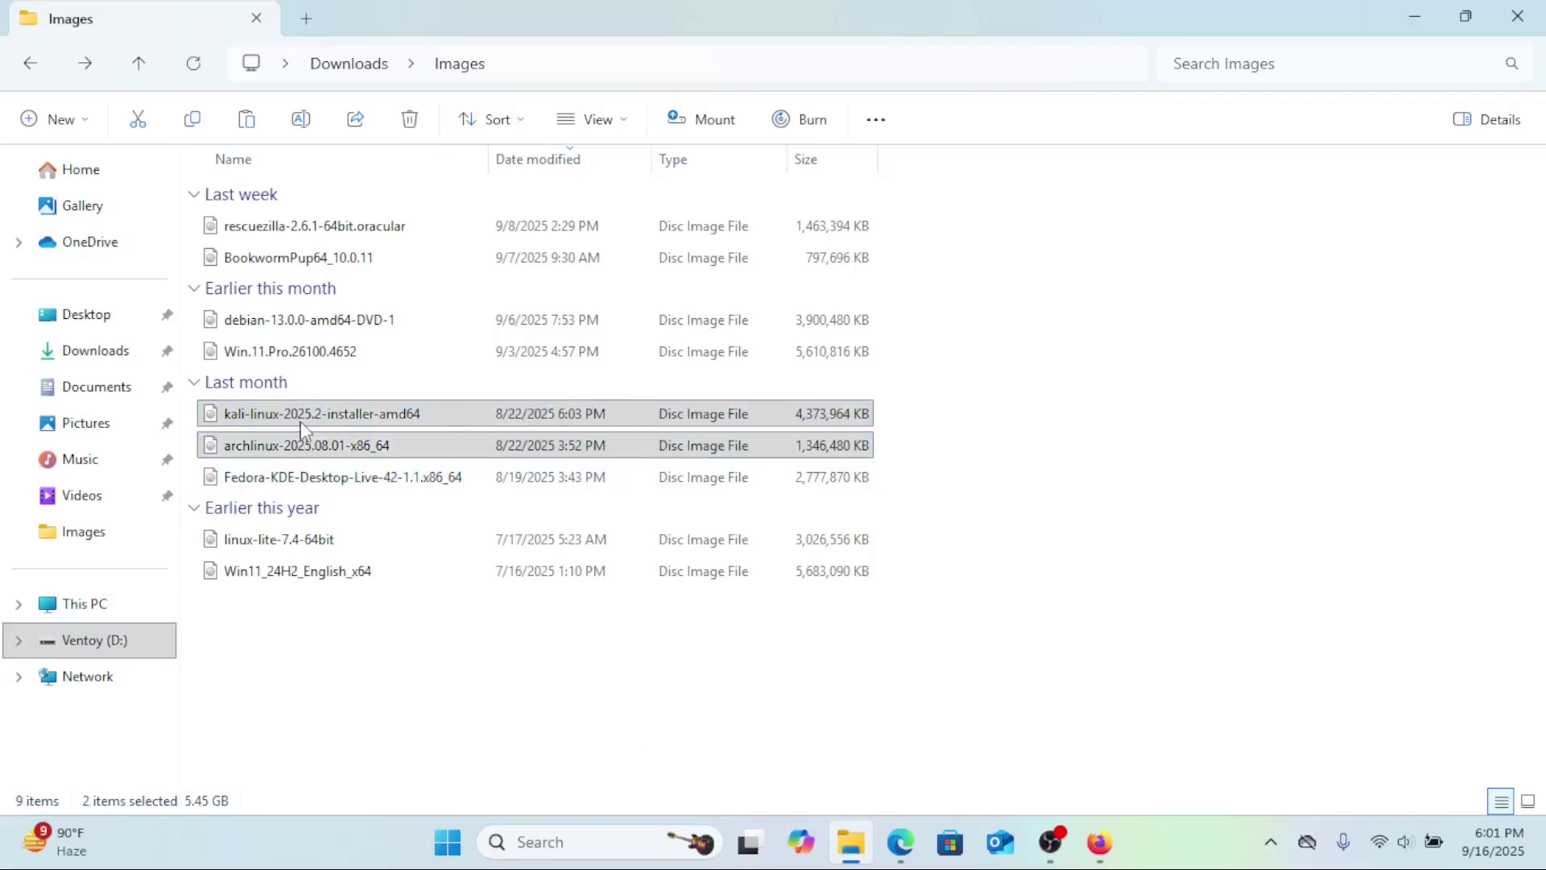
right_click(313, 445)
left_click(406, 303)
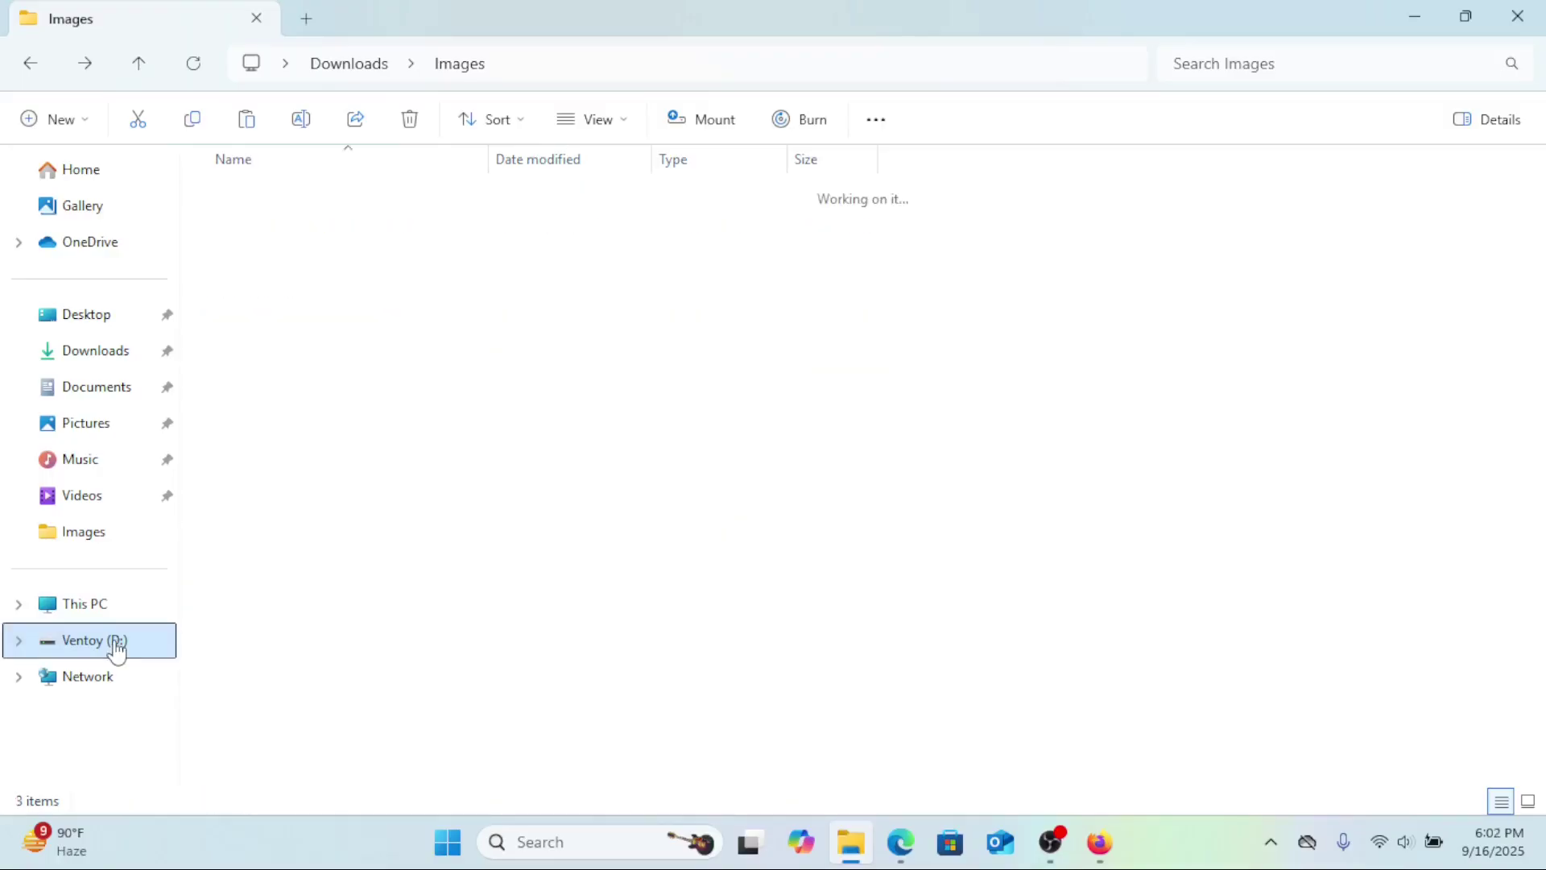
Paste the two ISOs into the ISO folder on the Ventoy drive.
double_click(266, 194)
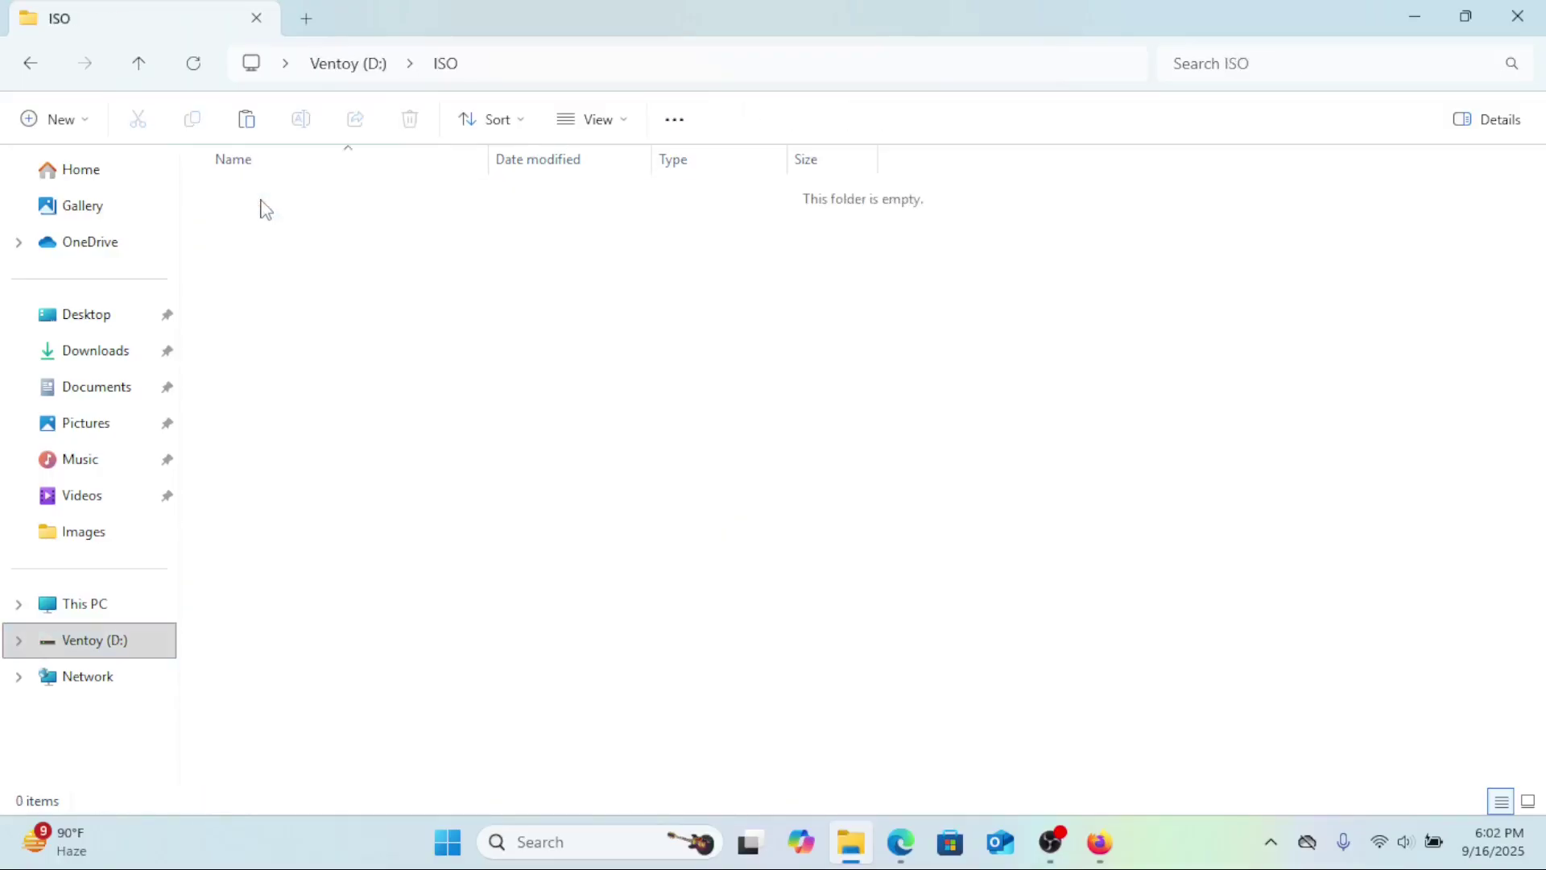
right_click(261, 227)
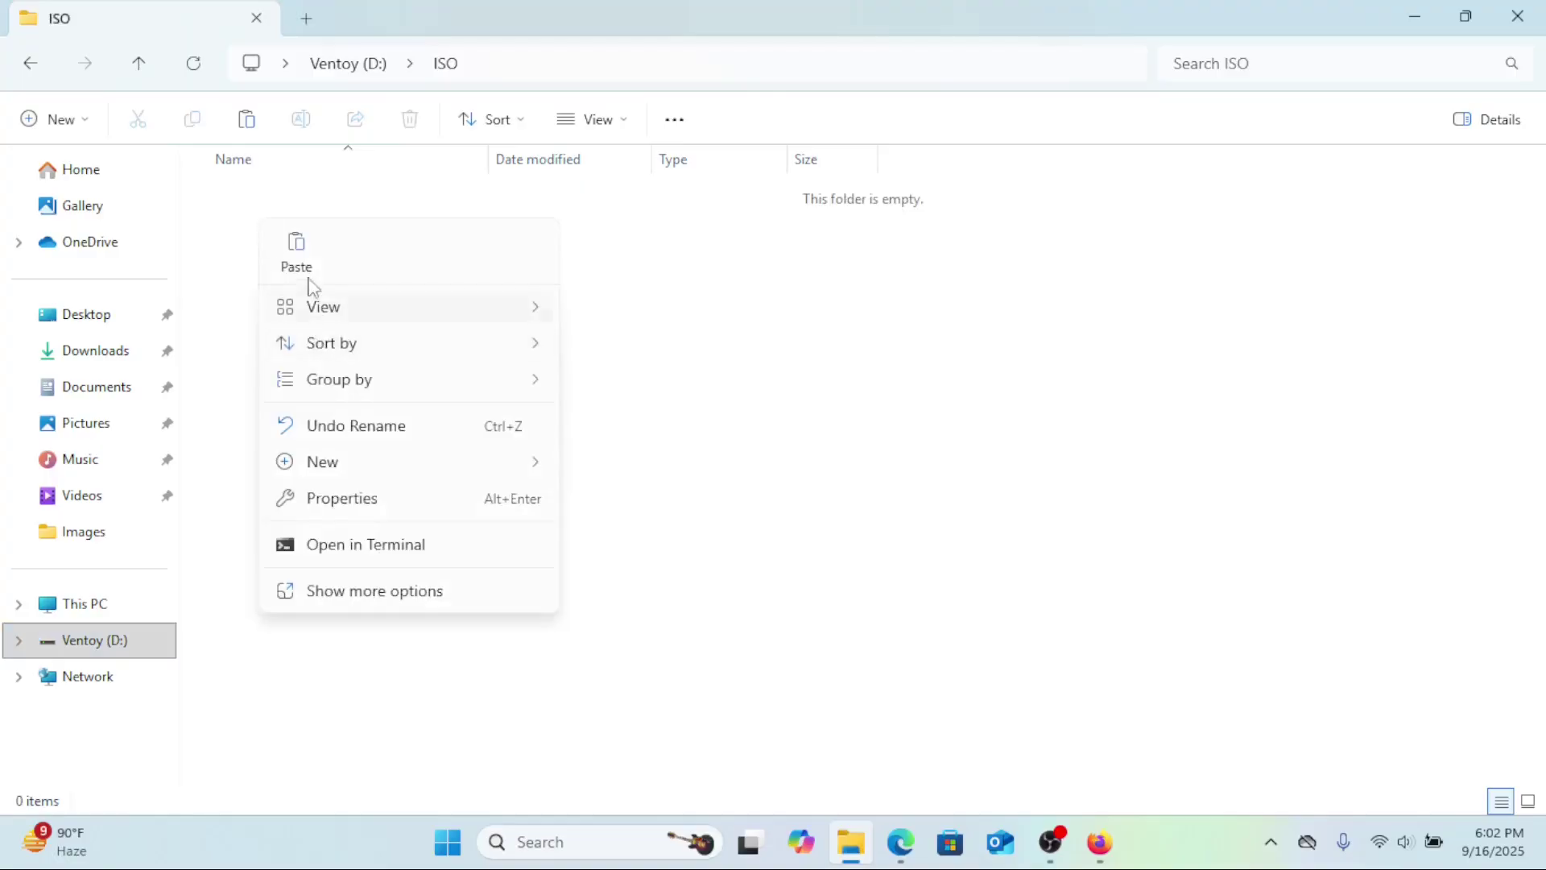
left_click(299, 256)
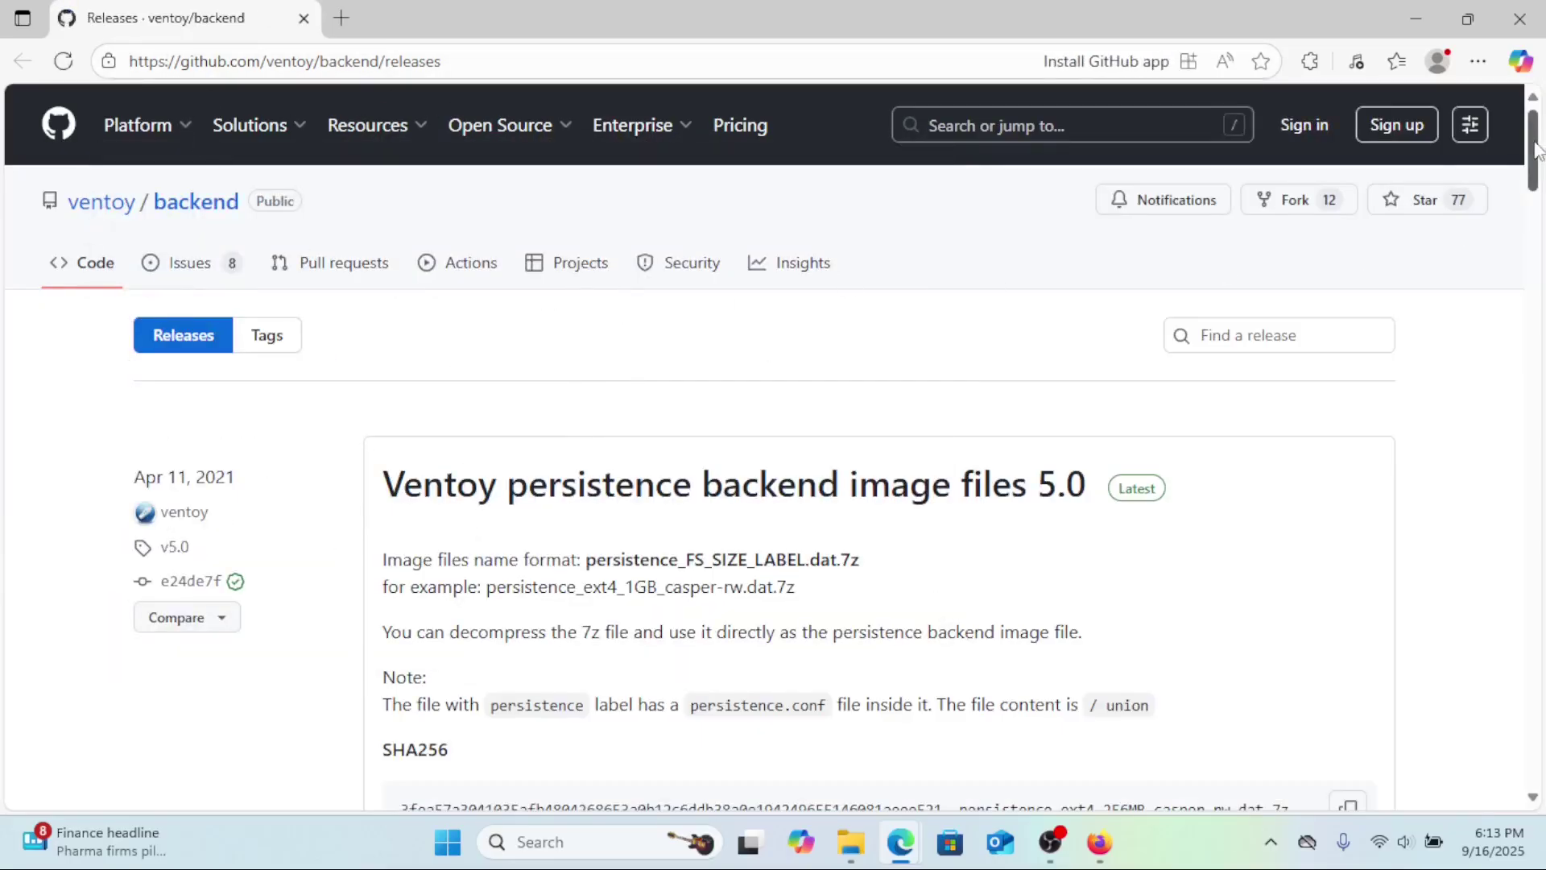
left_click_drag(1538, 145, 1537, 263)
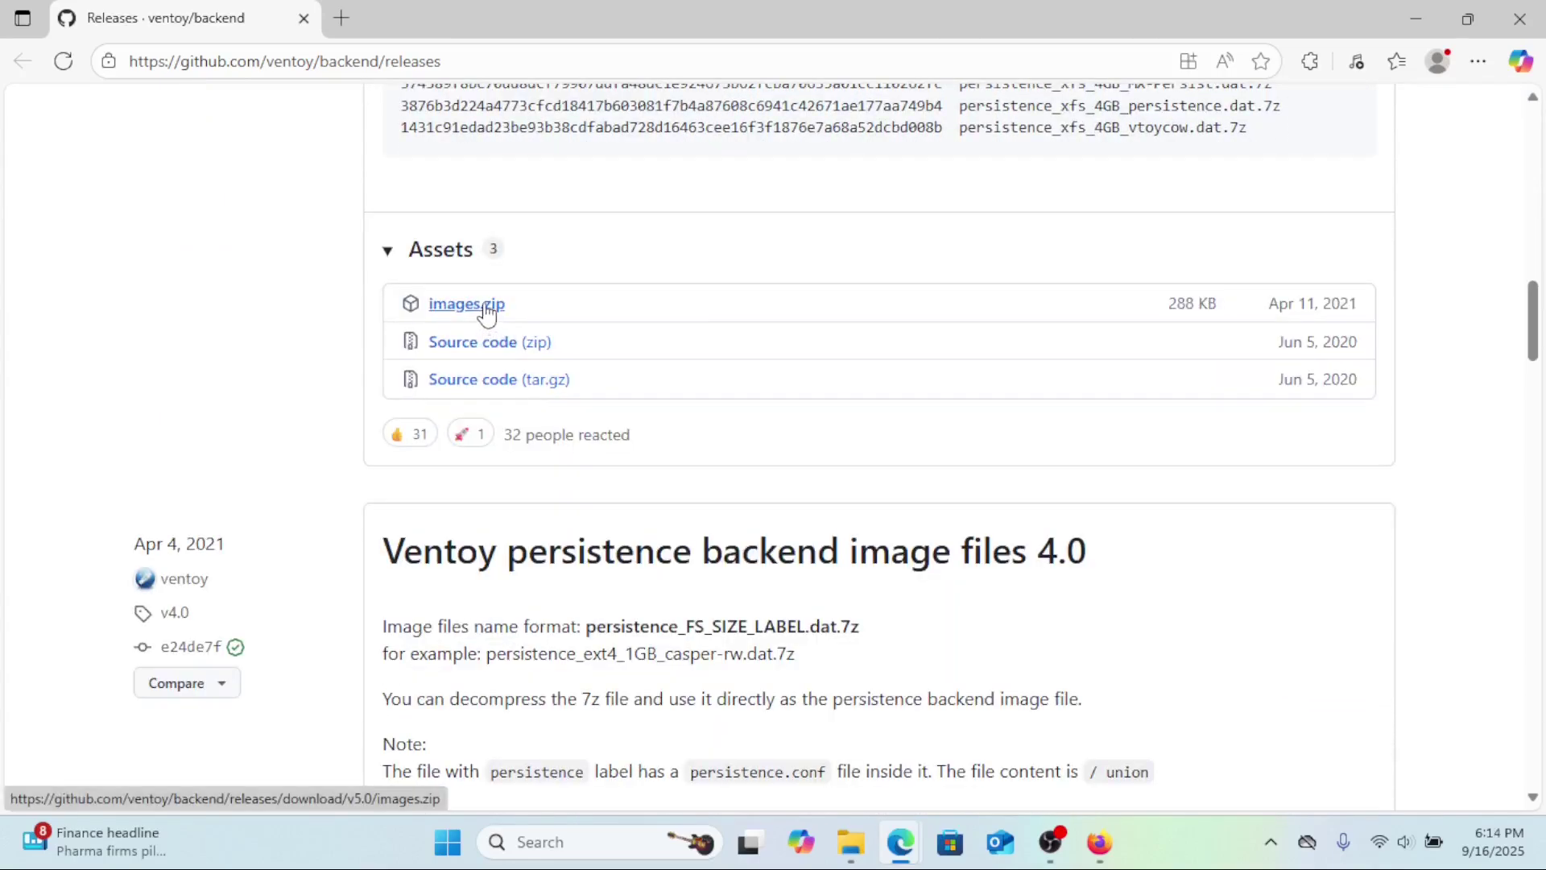
Download images.zip from the backend 5.0 release assets.
left_click(483, 304)
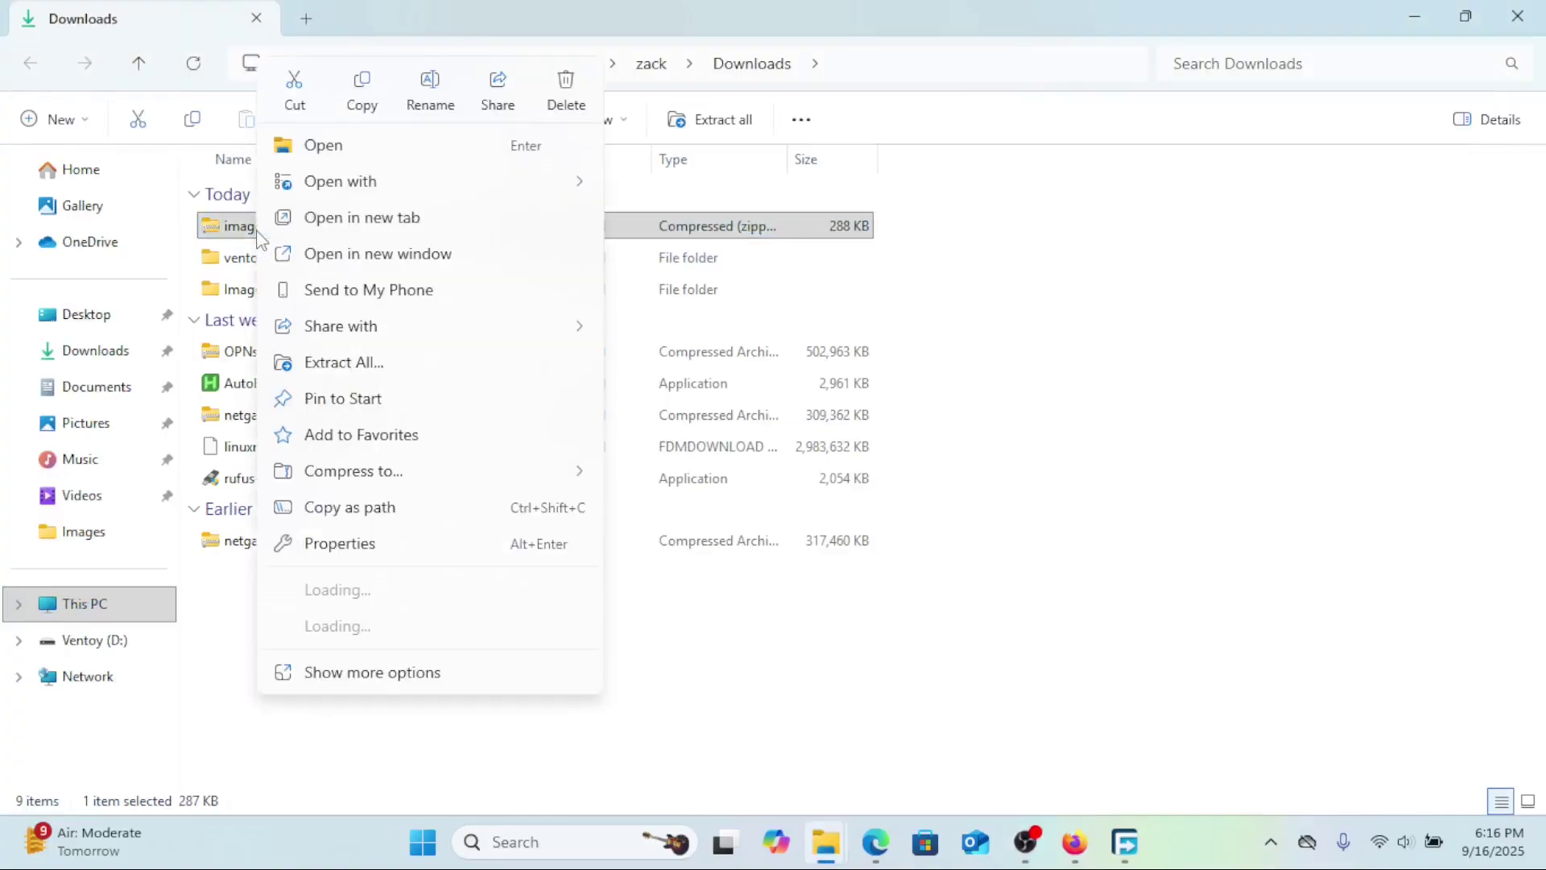
Copy images.zip into the Persistence folder on the Ventoy drive.
left_click(361, 104)
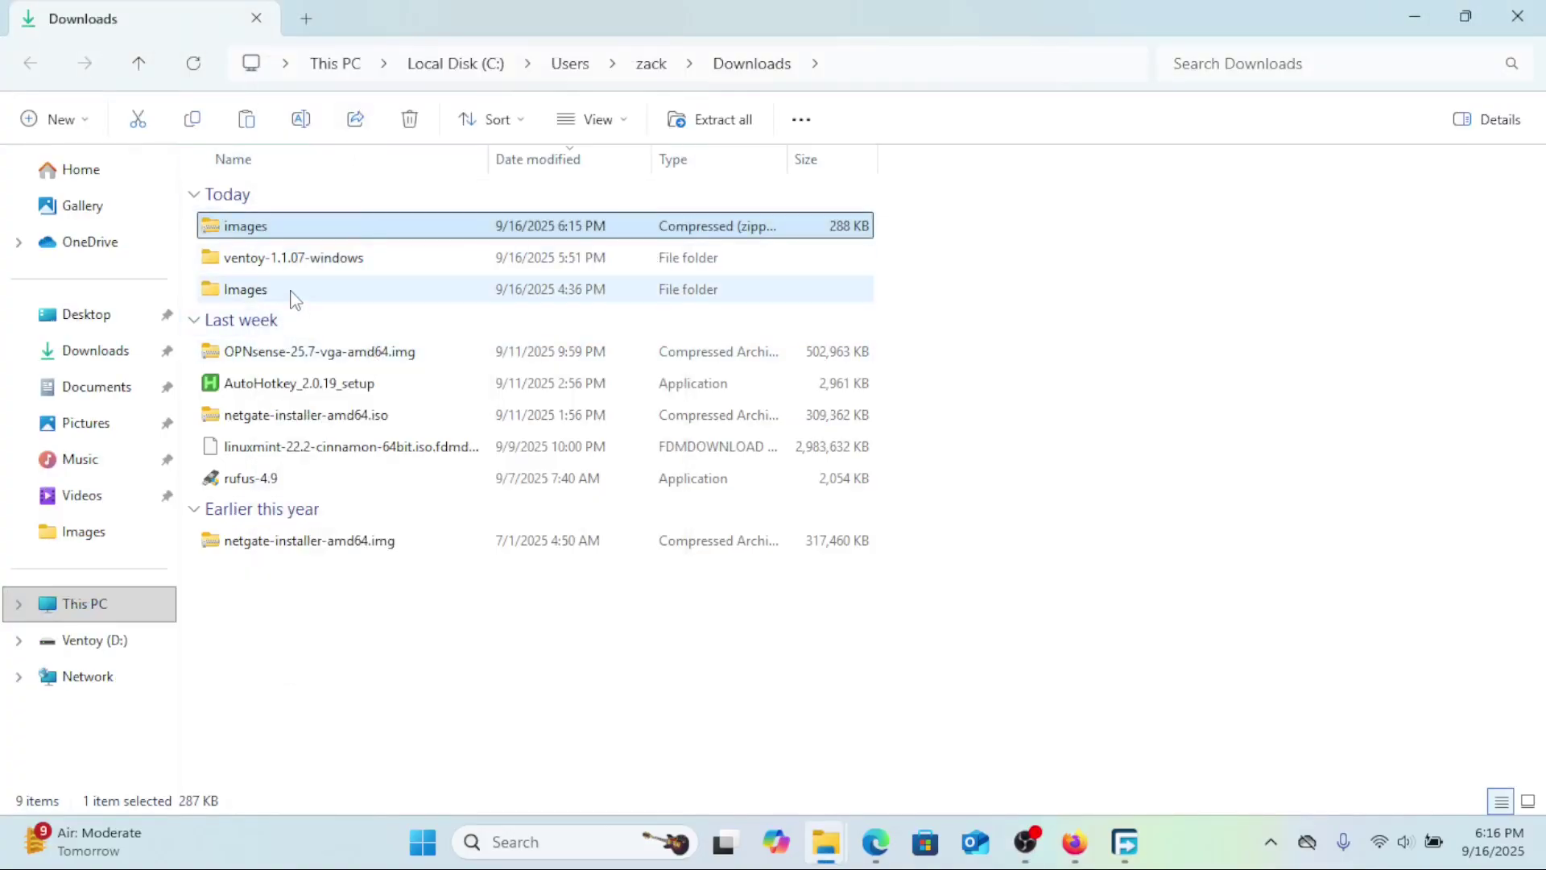
left_click(94, 640)
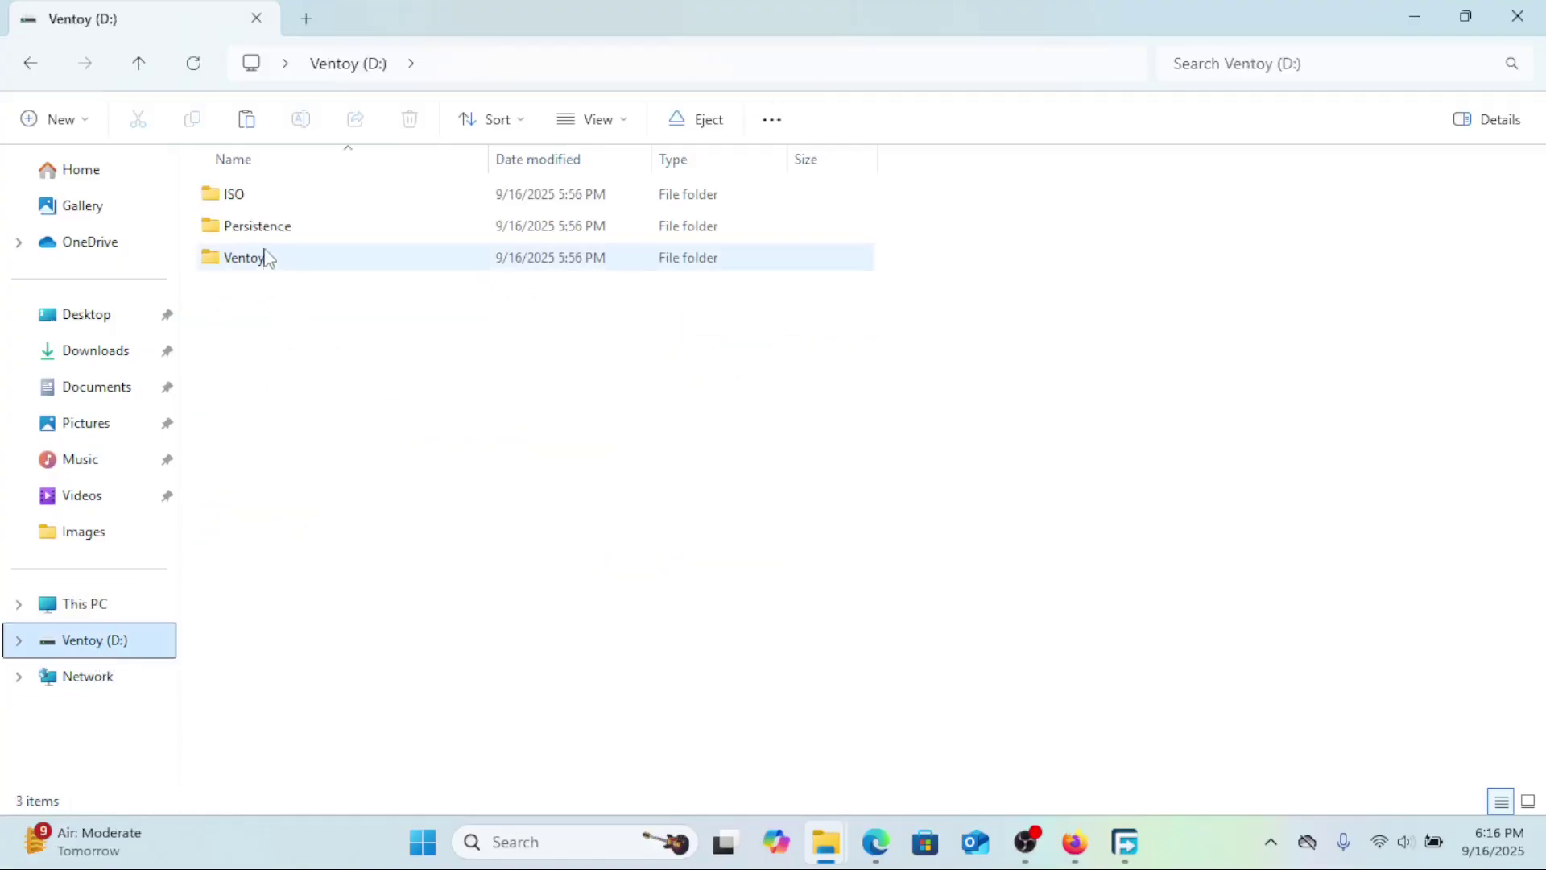
double_click(258, 225)
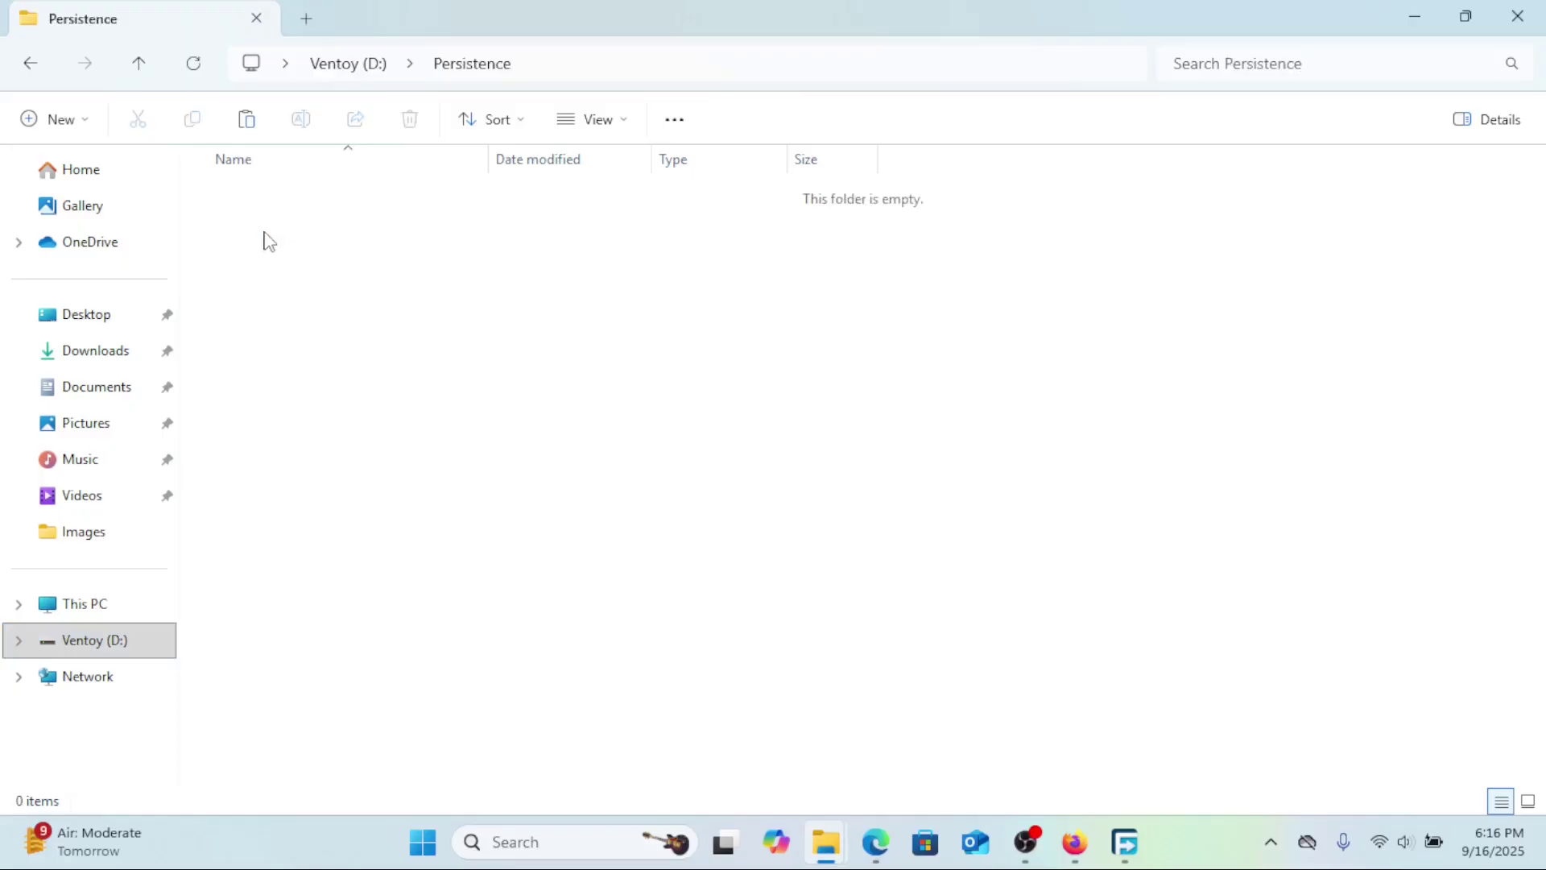
right_click(268, 241)
left_click(300, 254)
left_click(303, 270)
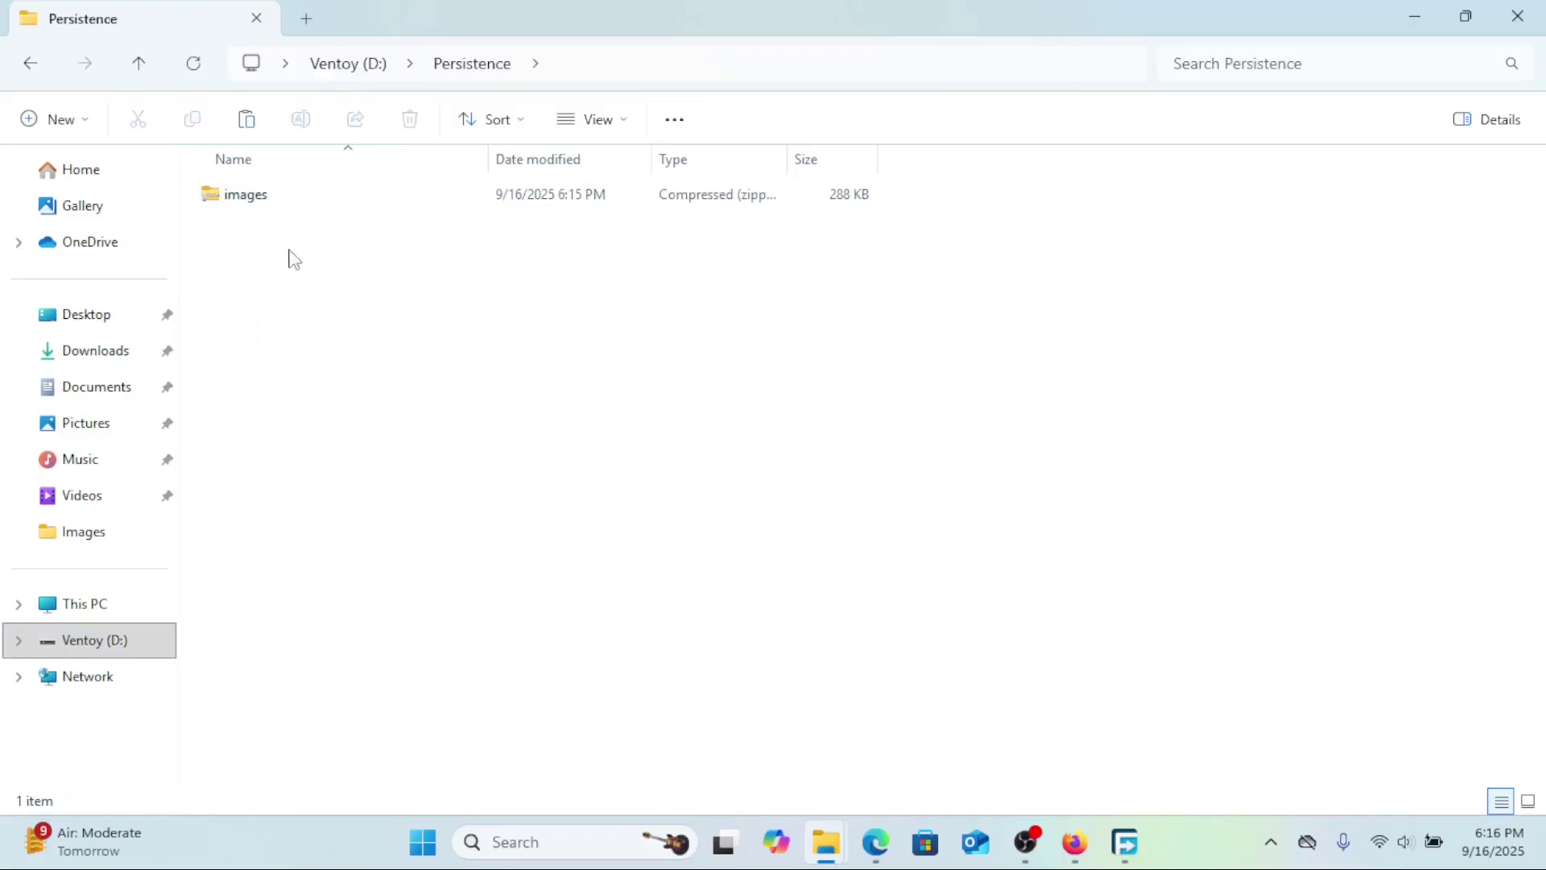
Extract images.zip inside the Persistence folder.
right_click(257, 203)
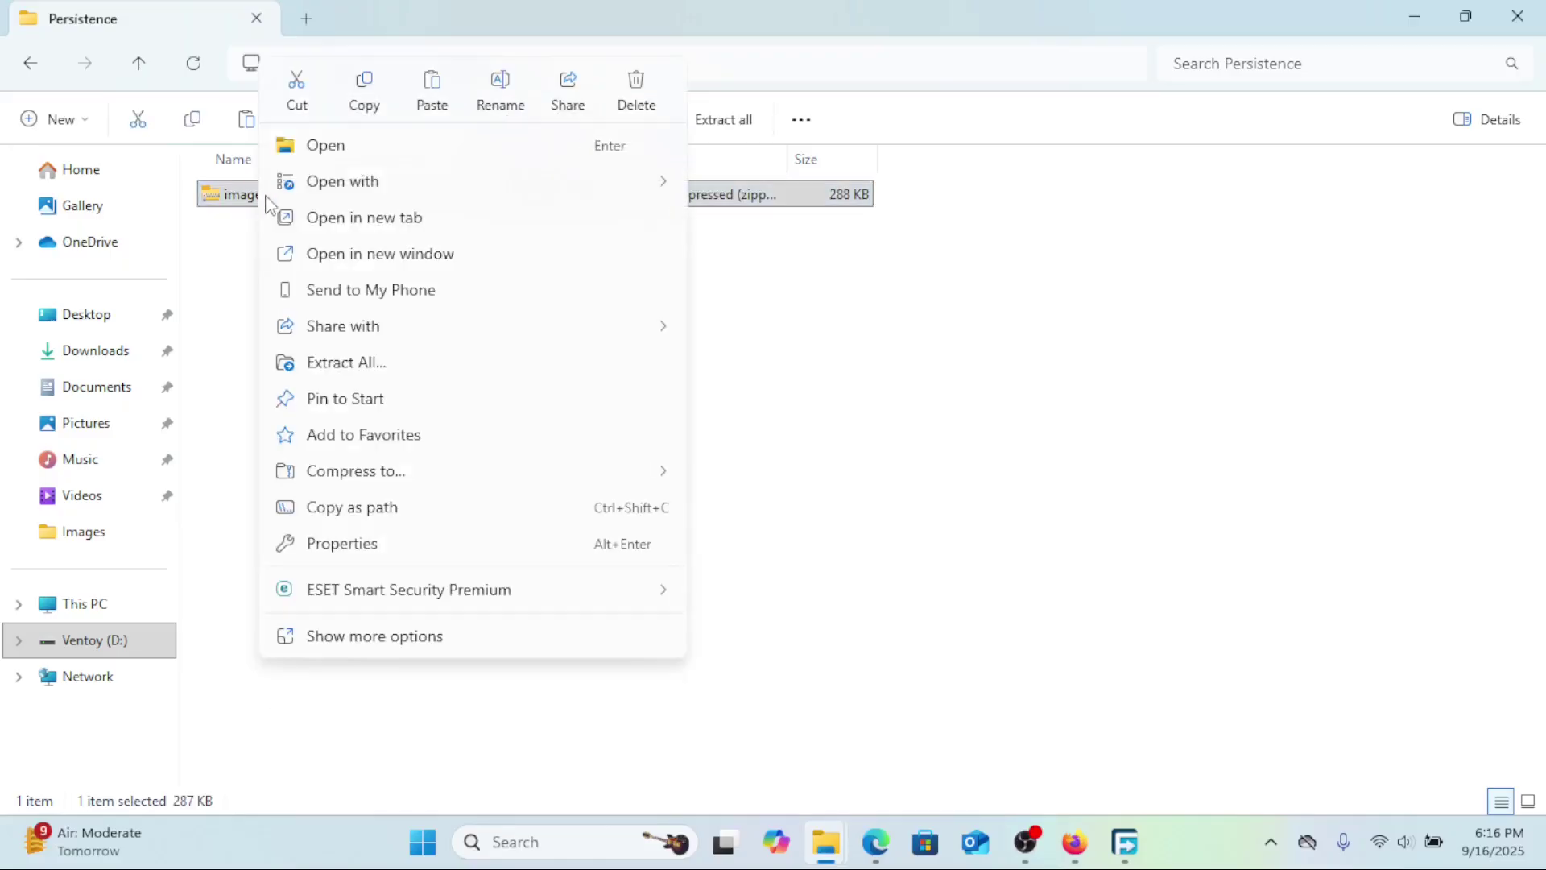
left_click(356, 363)
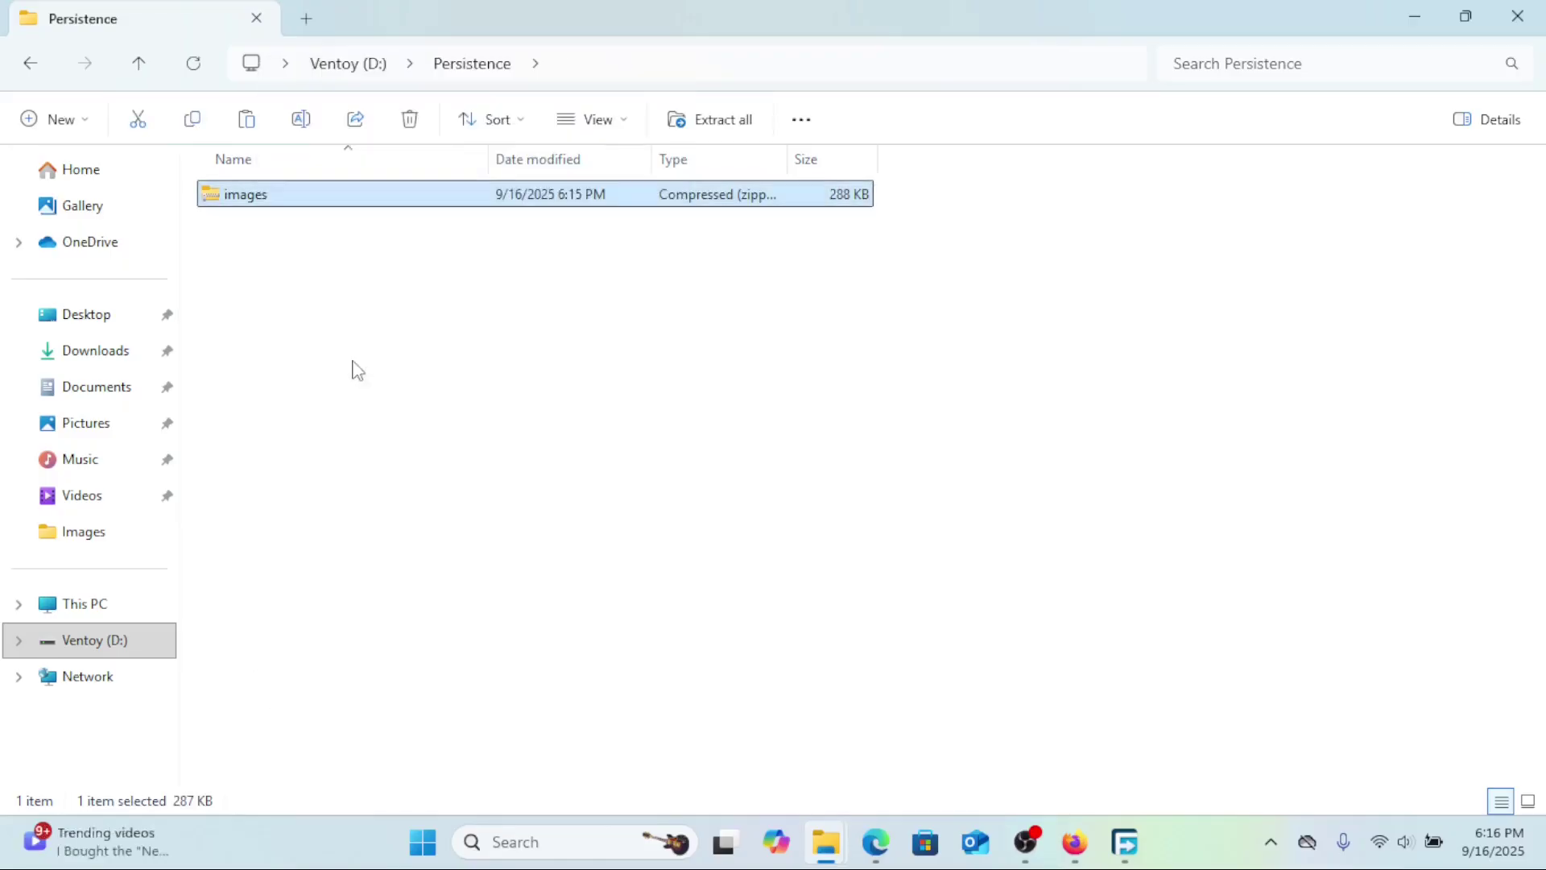
left_click(977, 636)
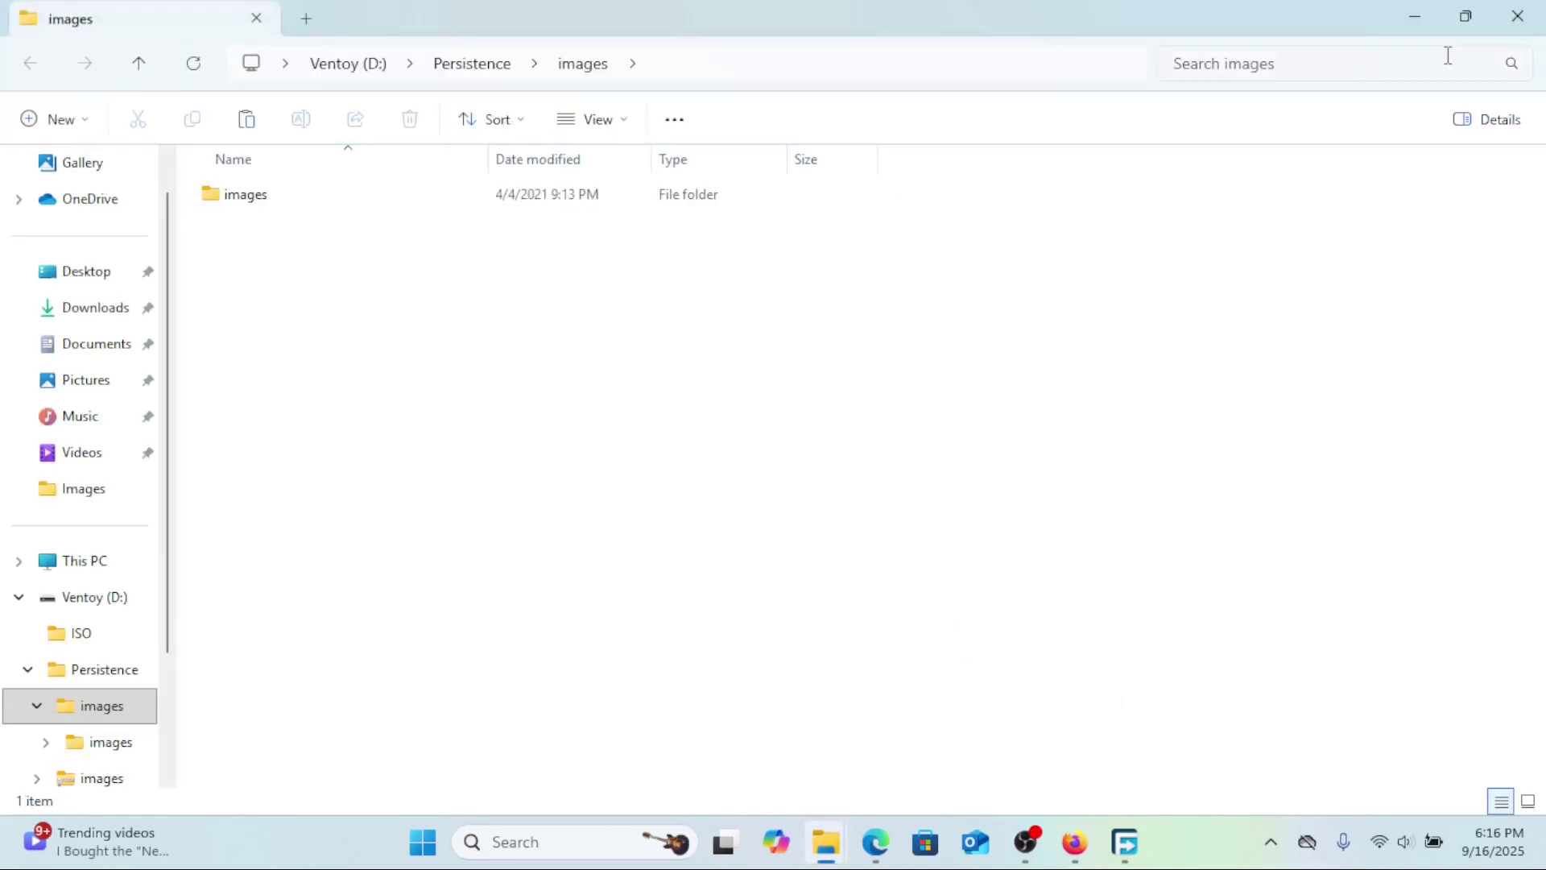
left_click(1518, 15)
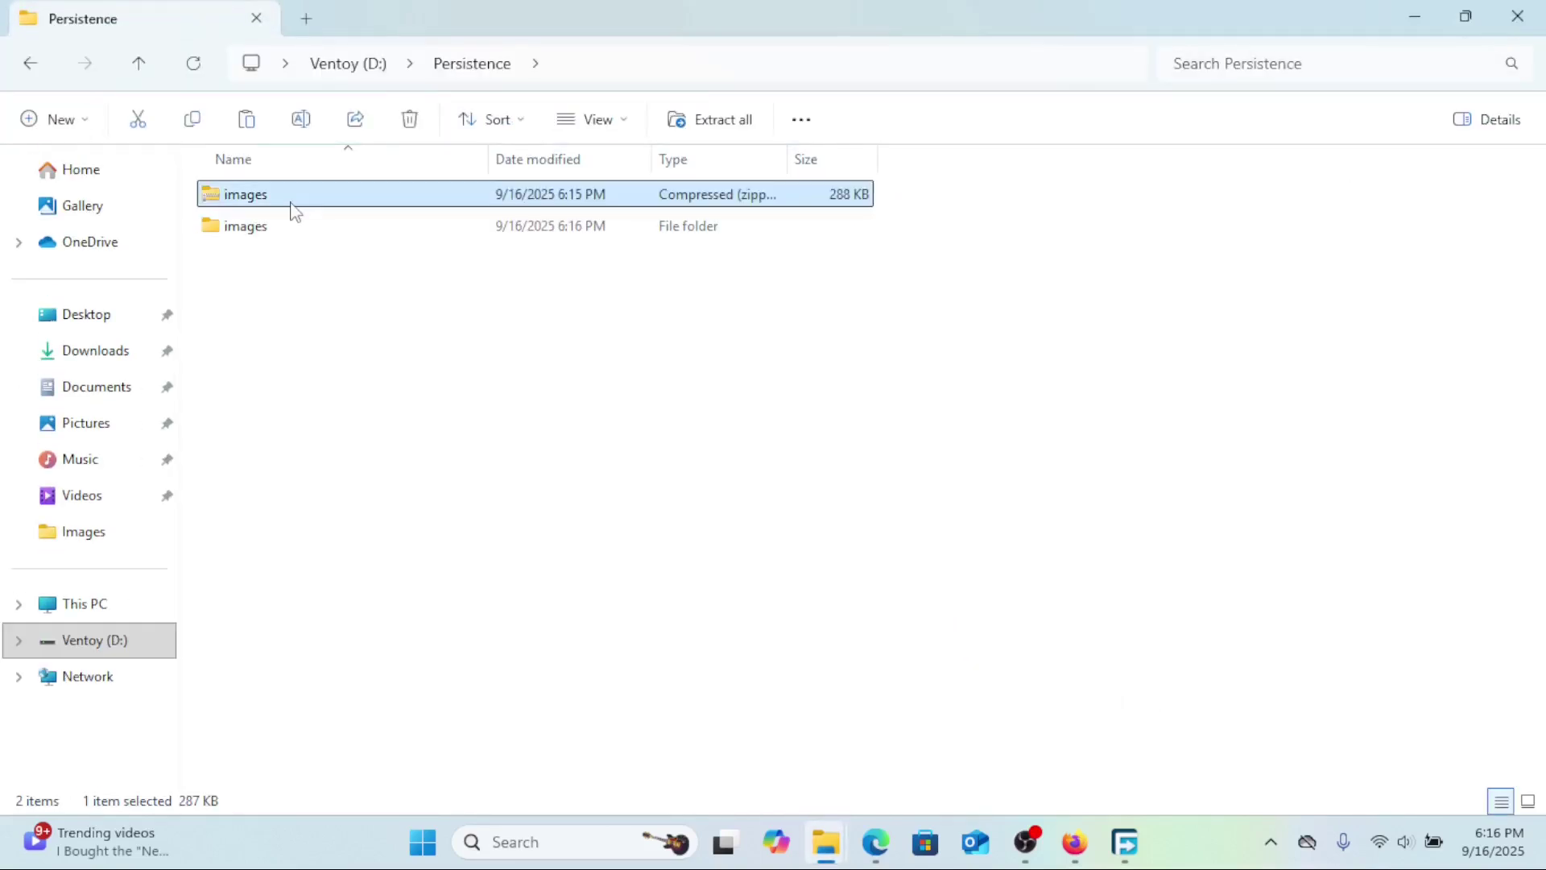
Permanently delete images.zip and open the extracted images folder.
key("shift+Delete")
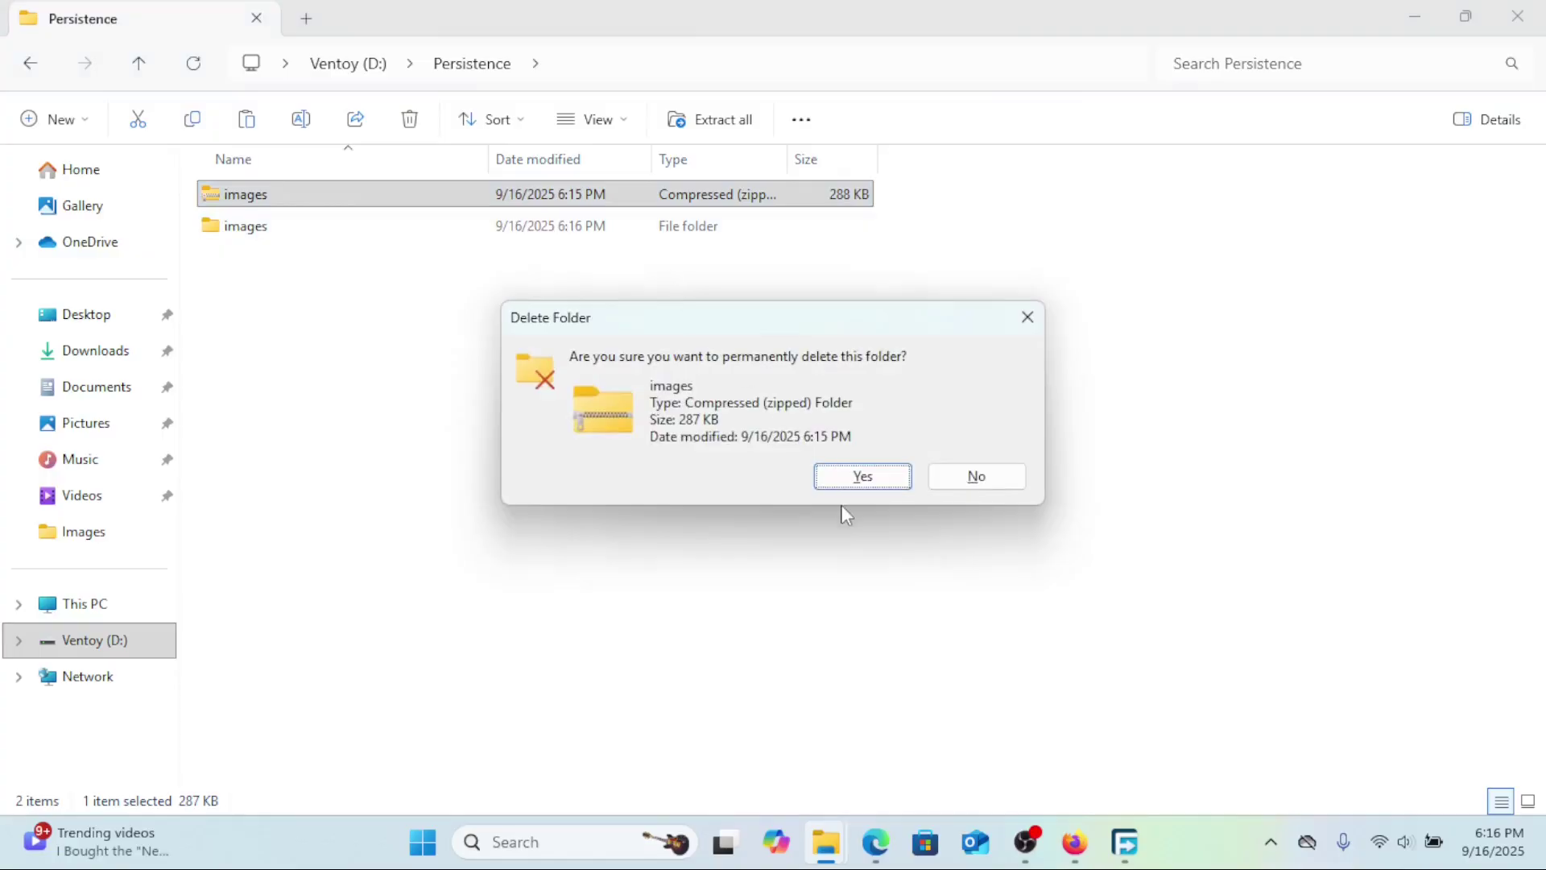
left_click(855, 483)
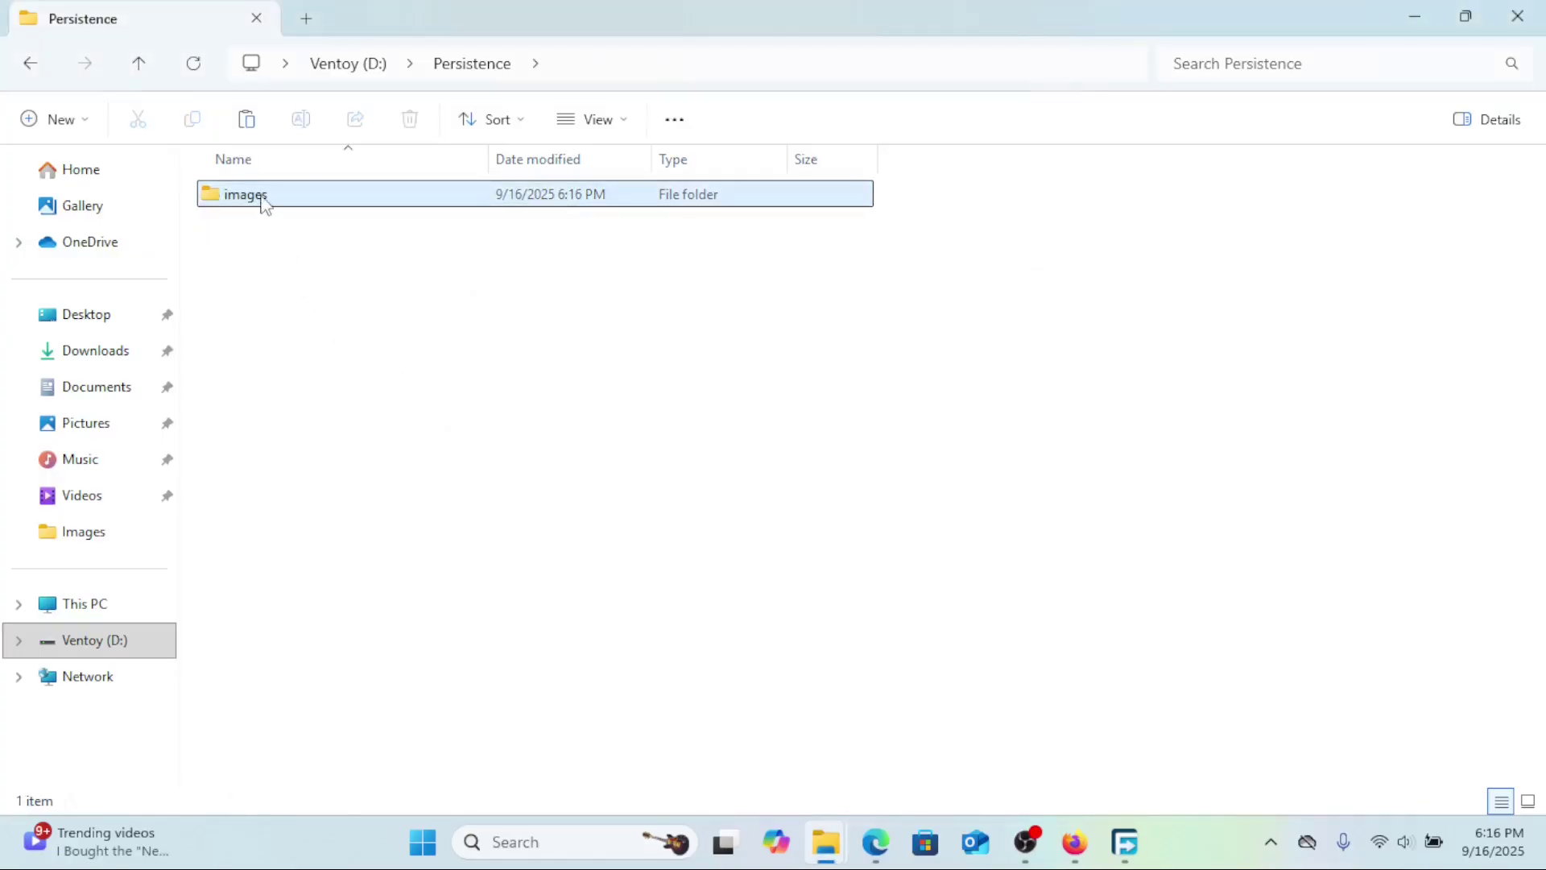
double_click(262, 203)
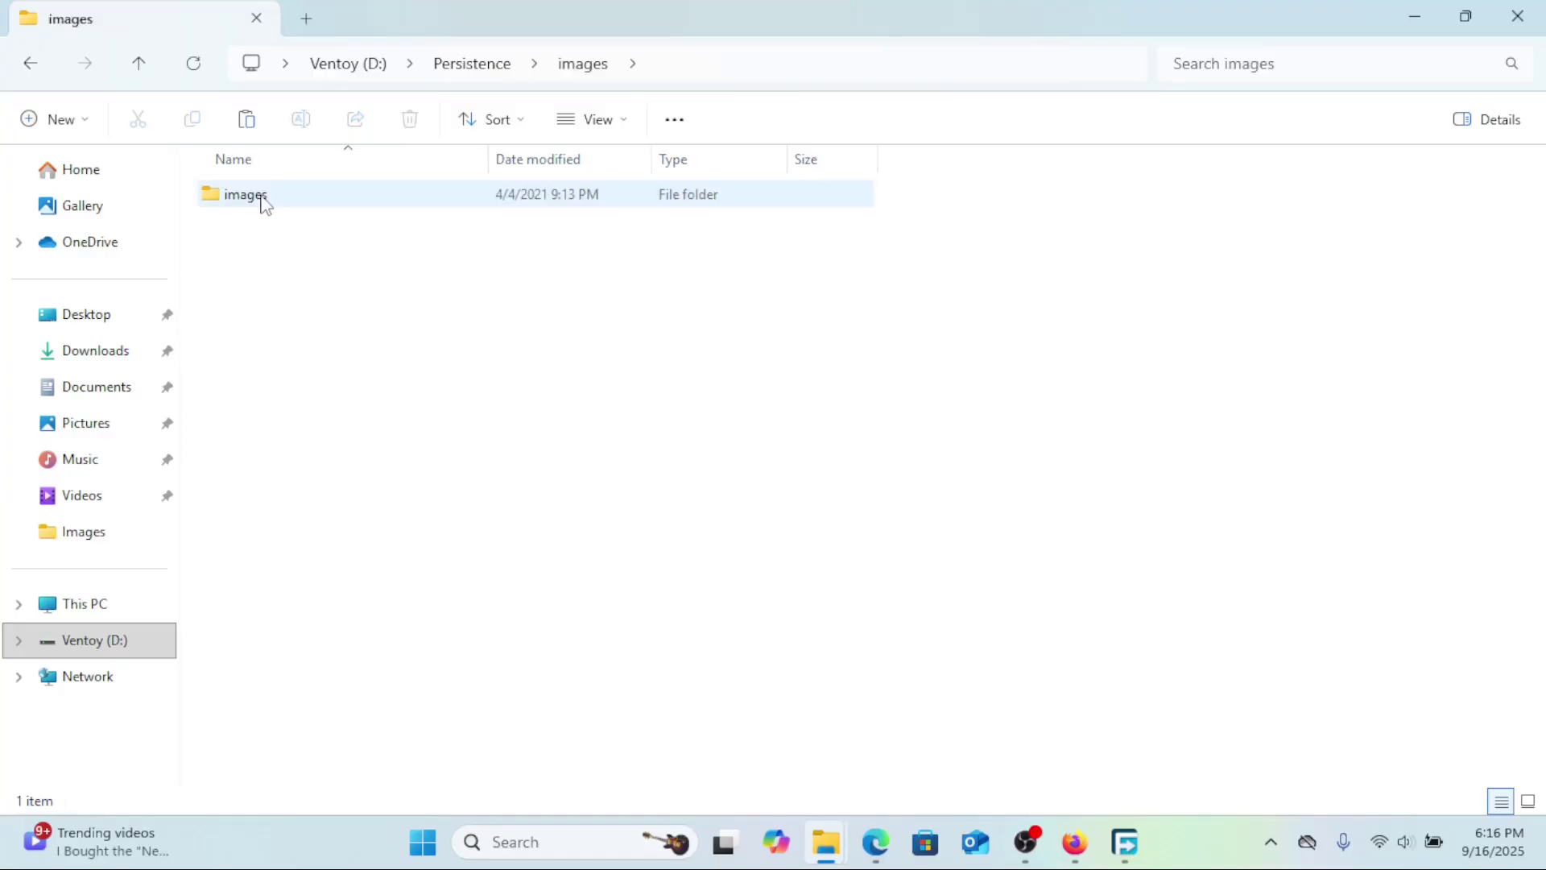
Open the inner images folder and widen the columns to show full file names.
double_click(262, 203)
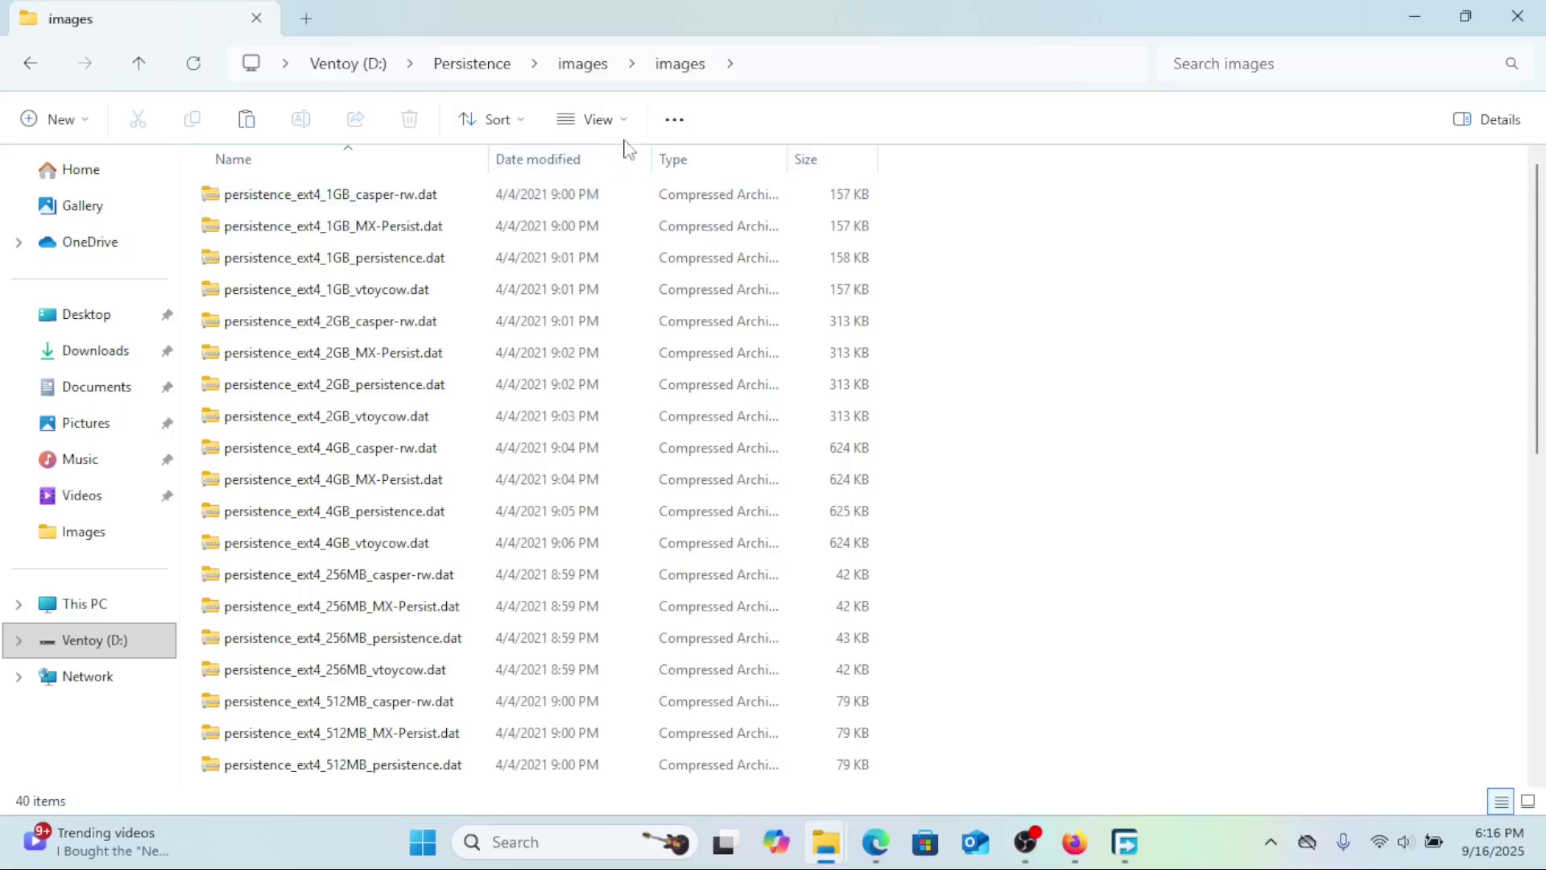
mouse_move(652, 159)
left_mouse_down()
mouse_move(916, 227)
mouse_move(865, 226)
left_mouse_up()
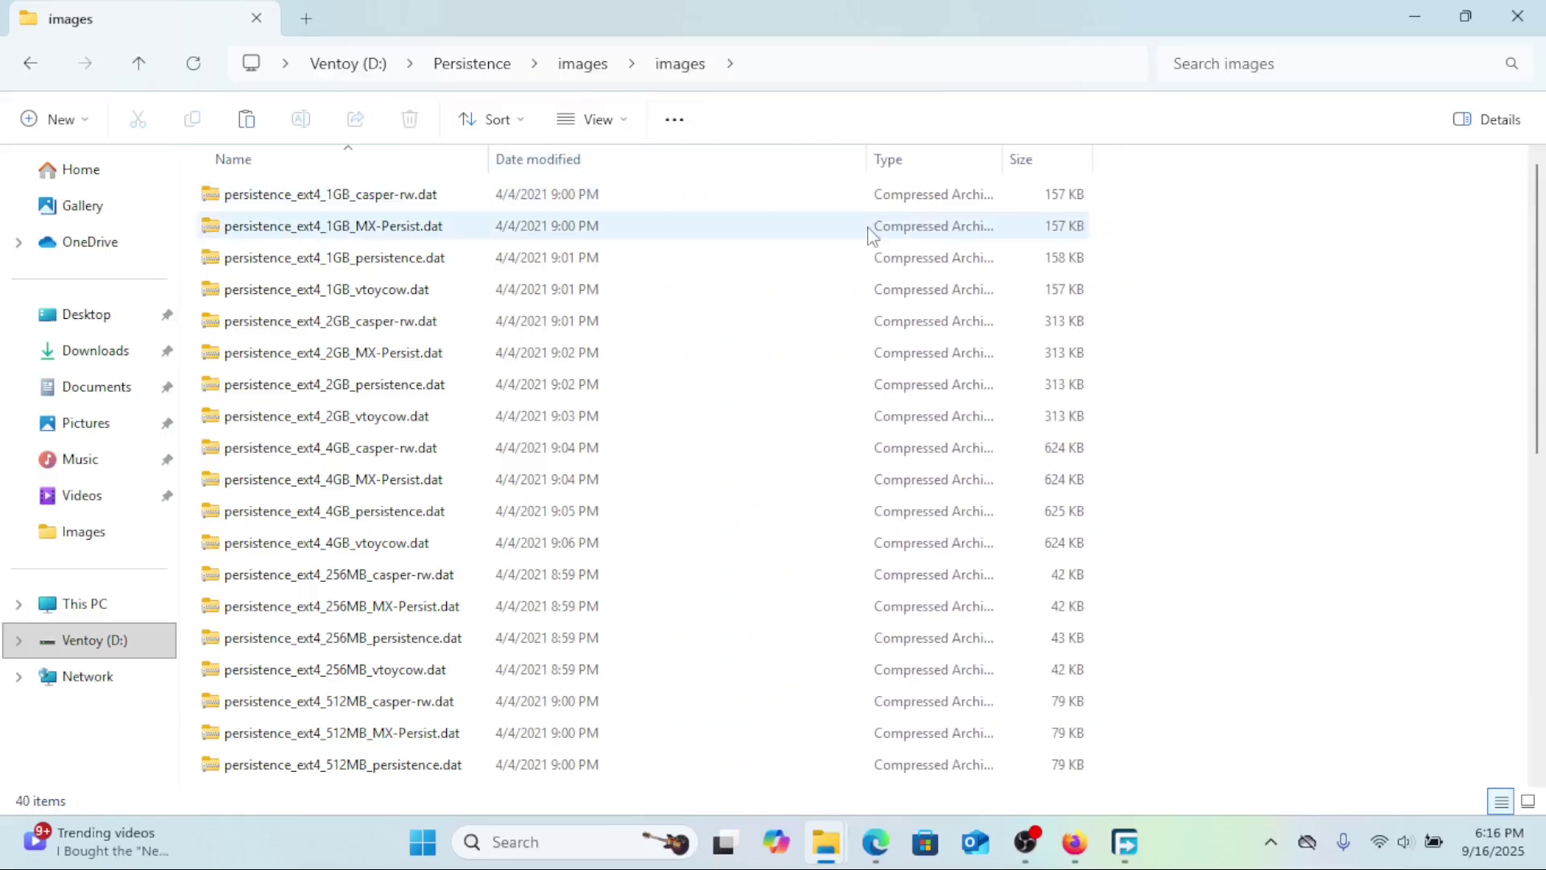
left_click_drag(489, 158, 733, 222)
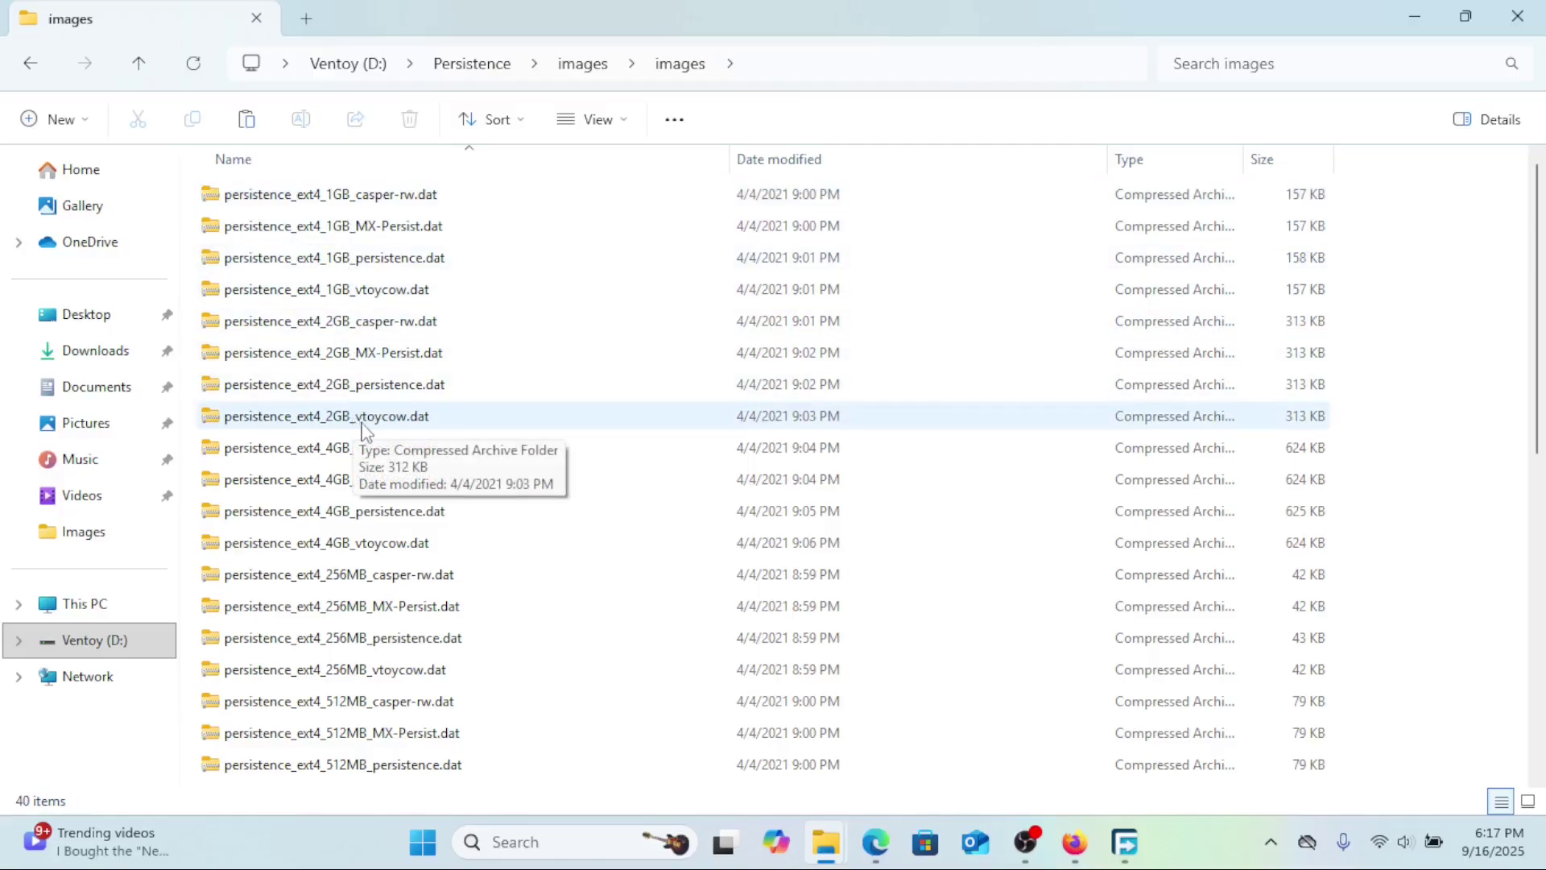
Permanently delete the 15 selected 2GB, 4GB, 256MB and 512MB persistence images.
left_click(361, 418)
left_click_drag(360, 404, 361, 205)
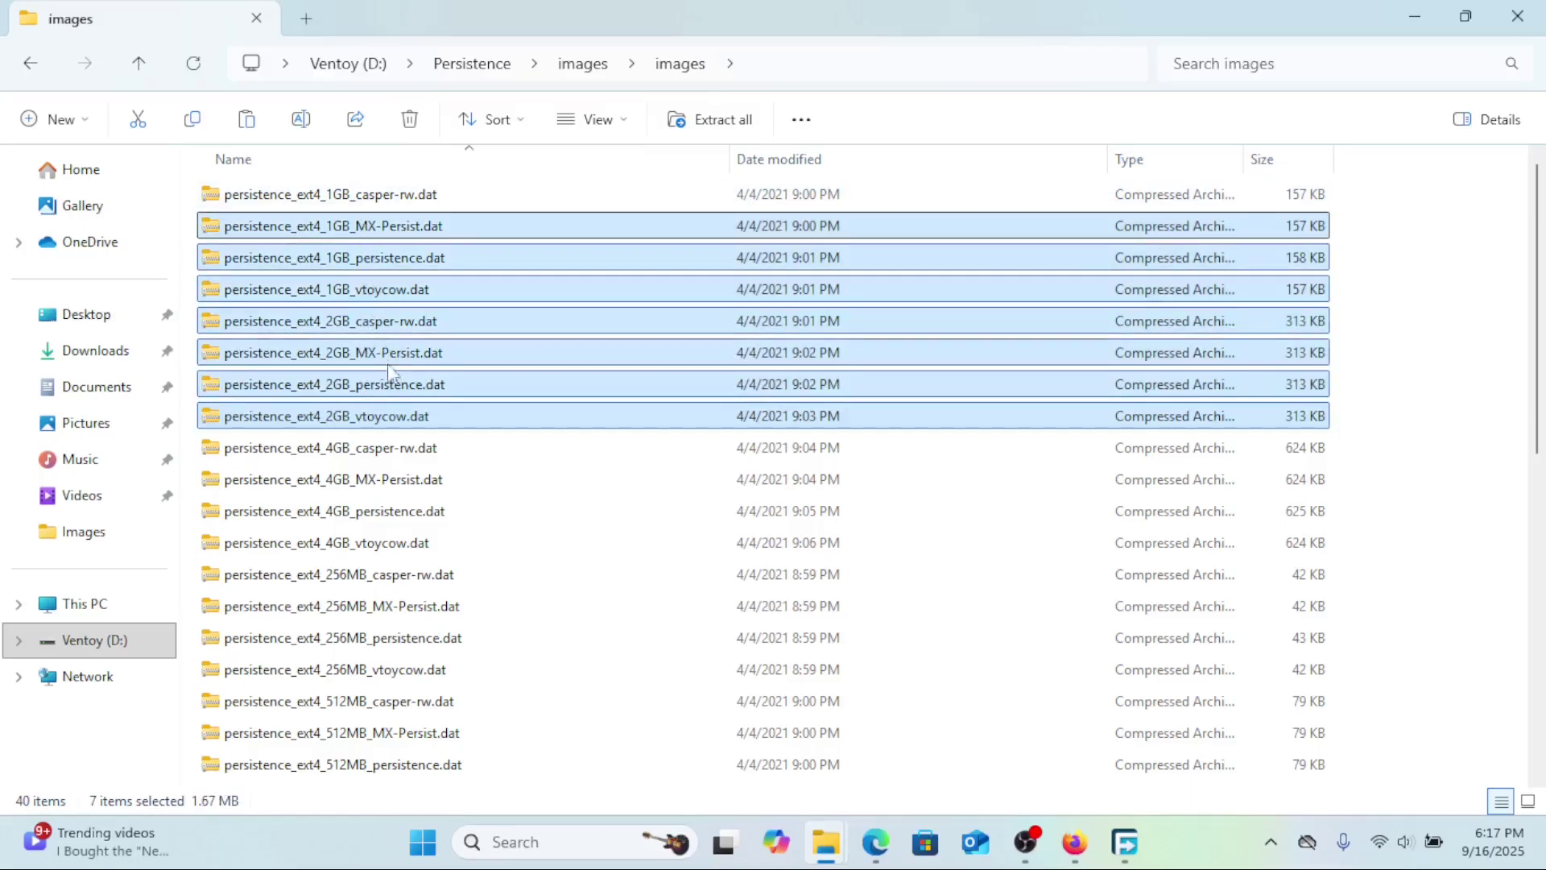
left_click(387, 416)
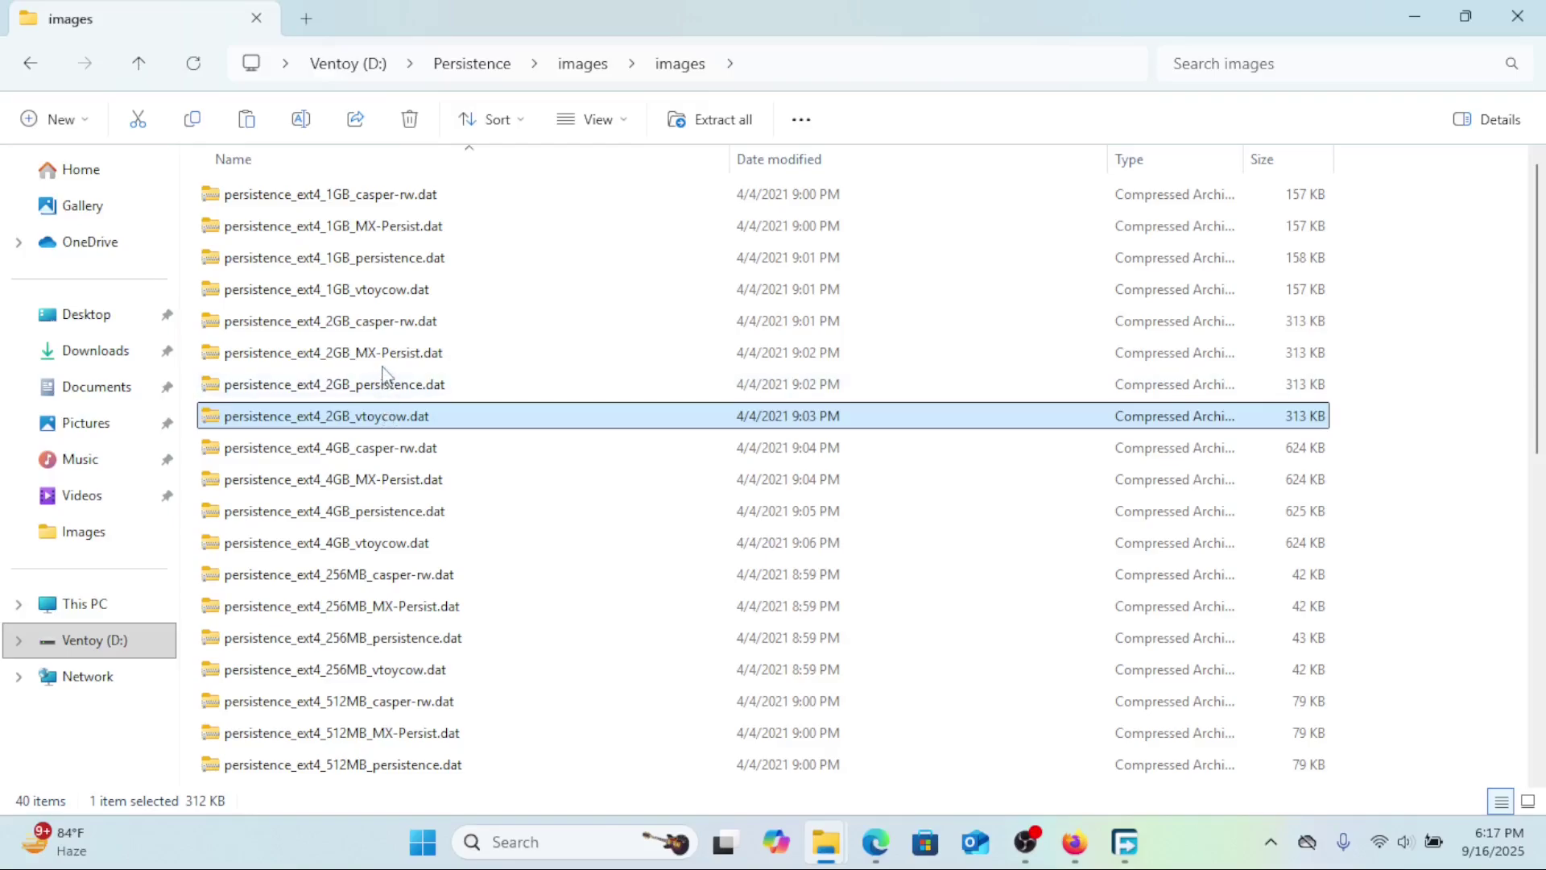
left_click(380, 321, "ctrl")
left_click(384, 353, "ctrl")
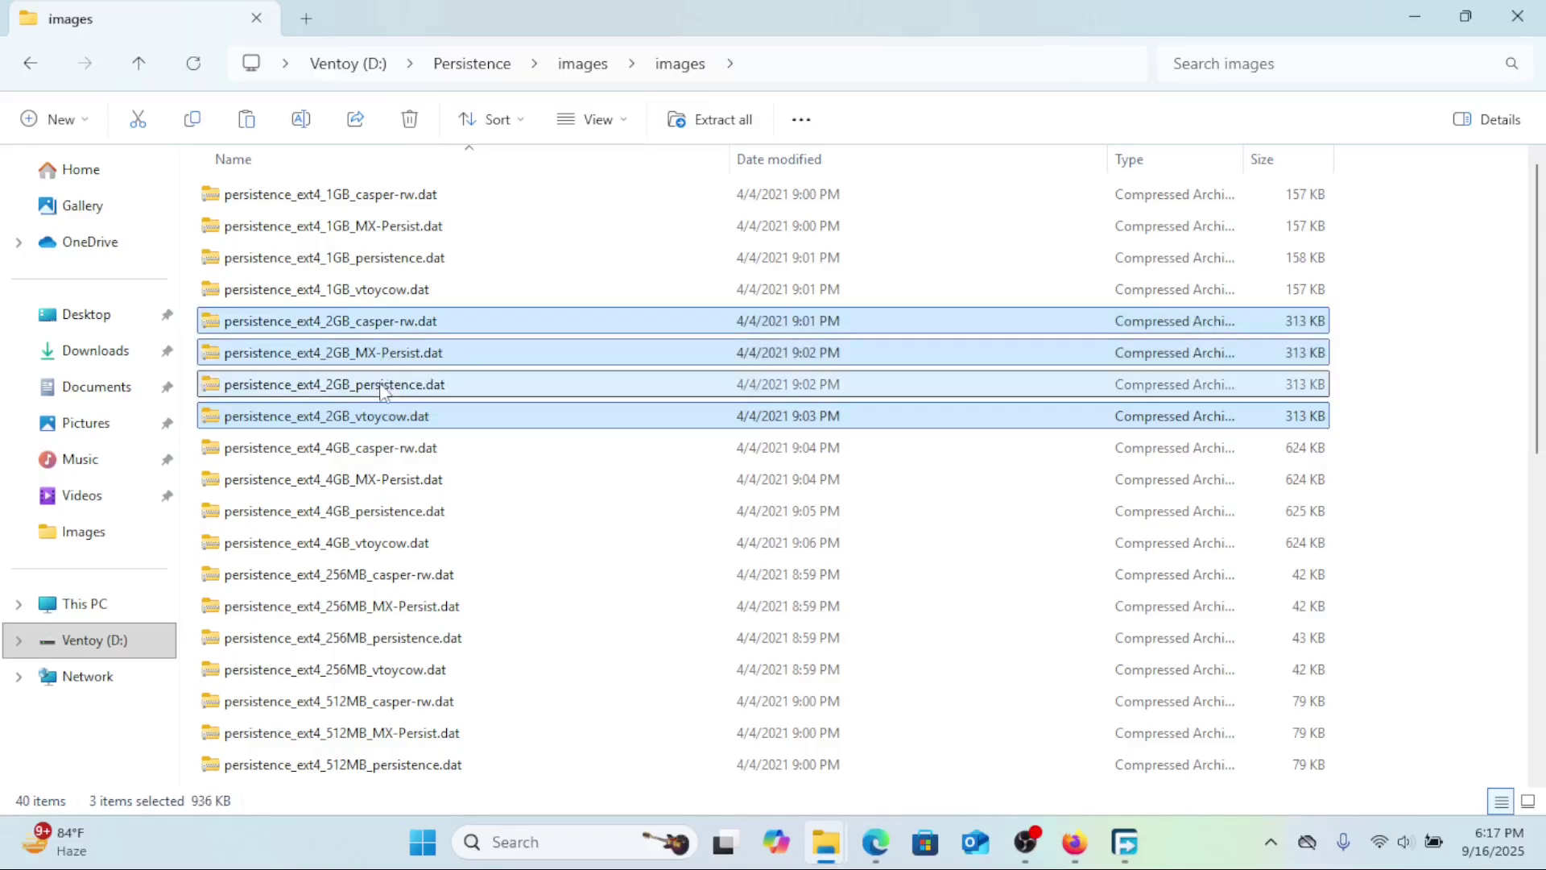
left_click(384, 384, "ctrl")
left_click(384, 447, "ctrl")
left_click(384, 478, "ctrl")
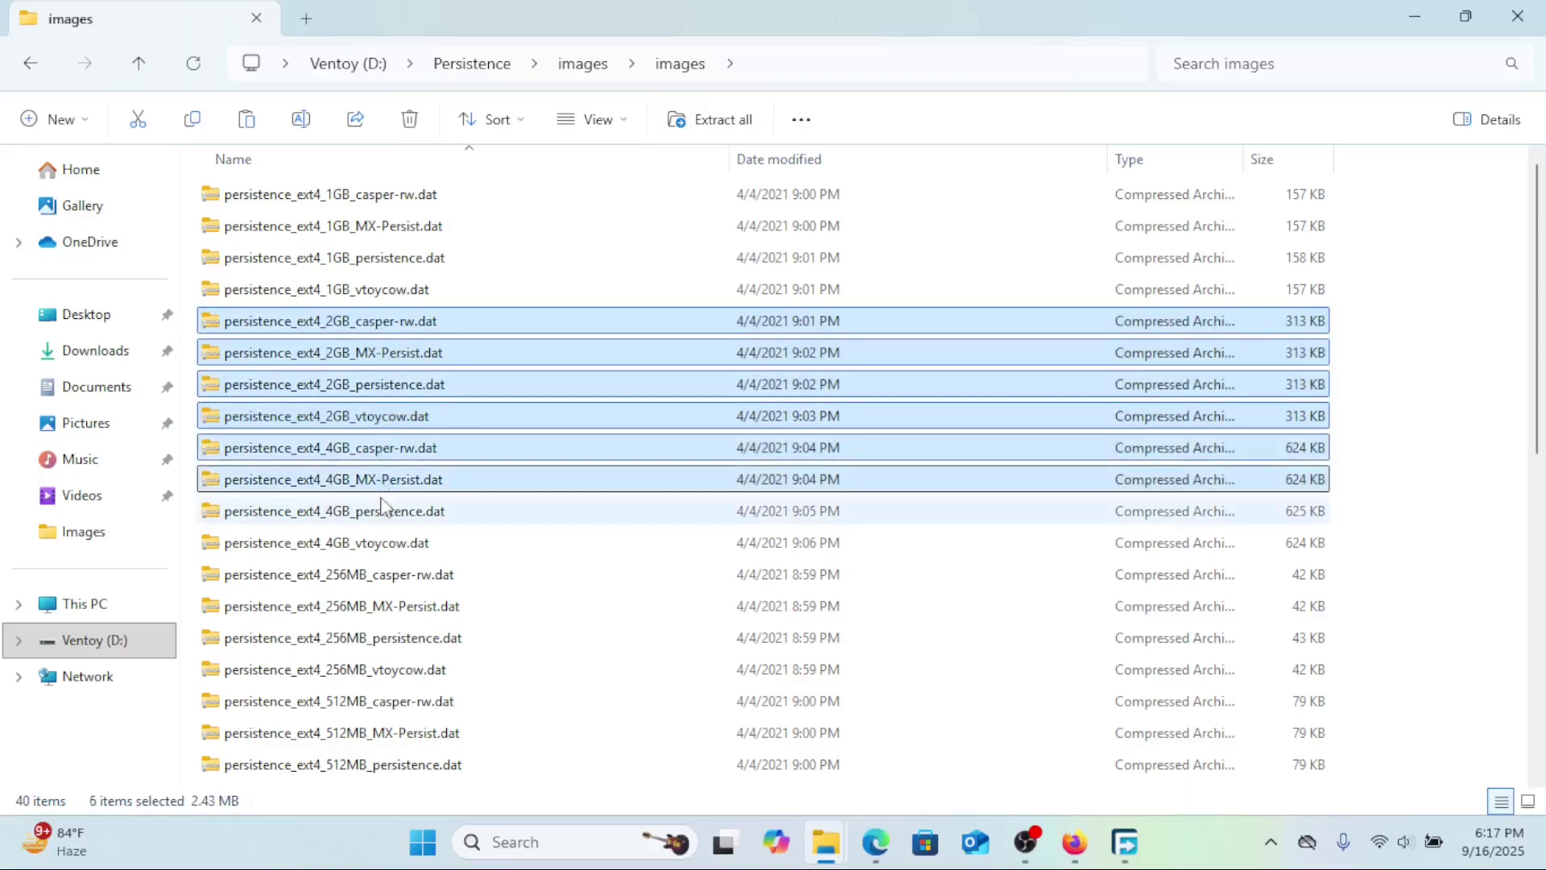
left_click(384, 510, "ctrl")
left_click(384, 542, "ctrl")
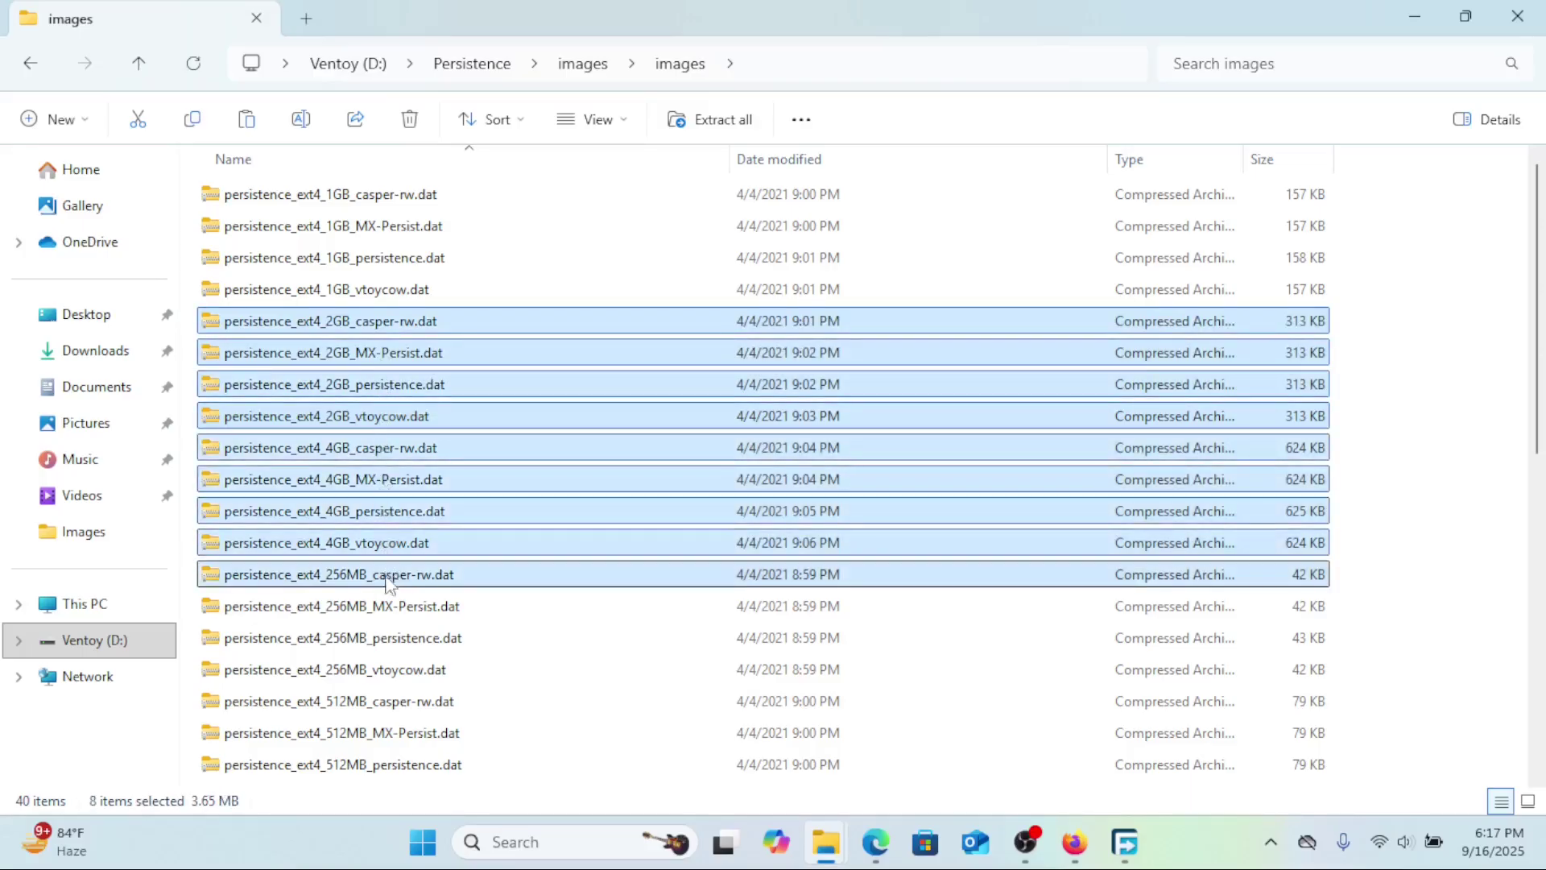
left_click(387, 573, "ctrl")
left_click(387, 605, "ctrl")
left_click(387, 637, "ctrl")
left_click(387, 669, "ctrl")
left_click(386, 702, "ctrl")
left_click(387, 731, "ctrl")
left_click(387, 763, "ctrl")
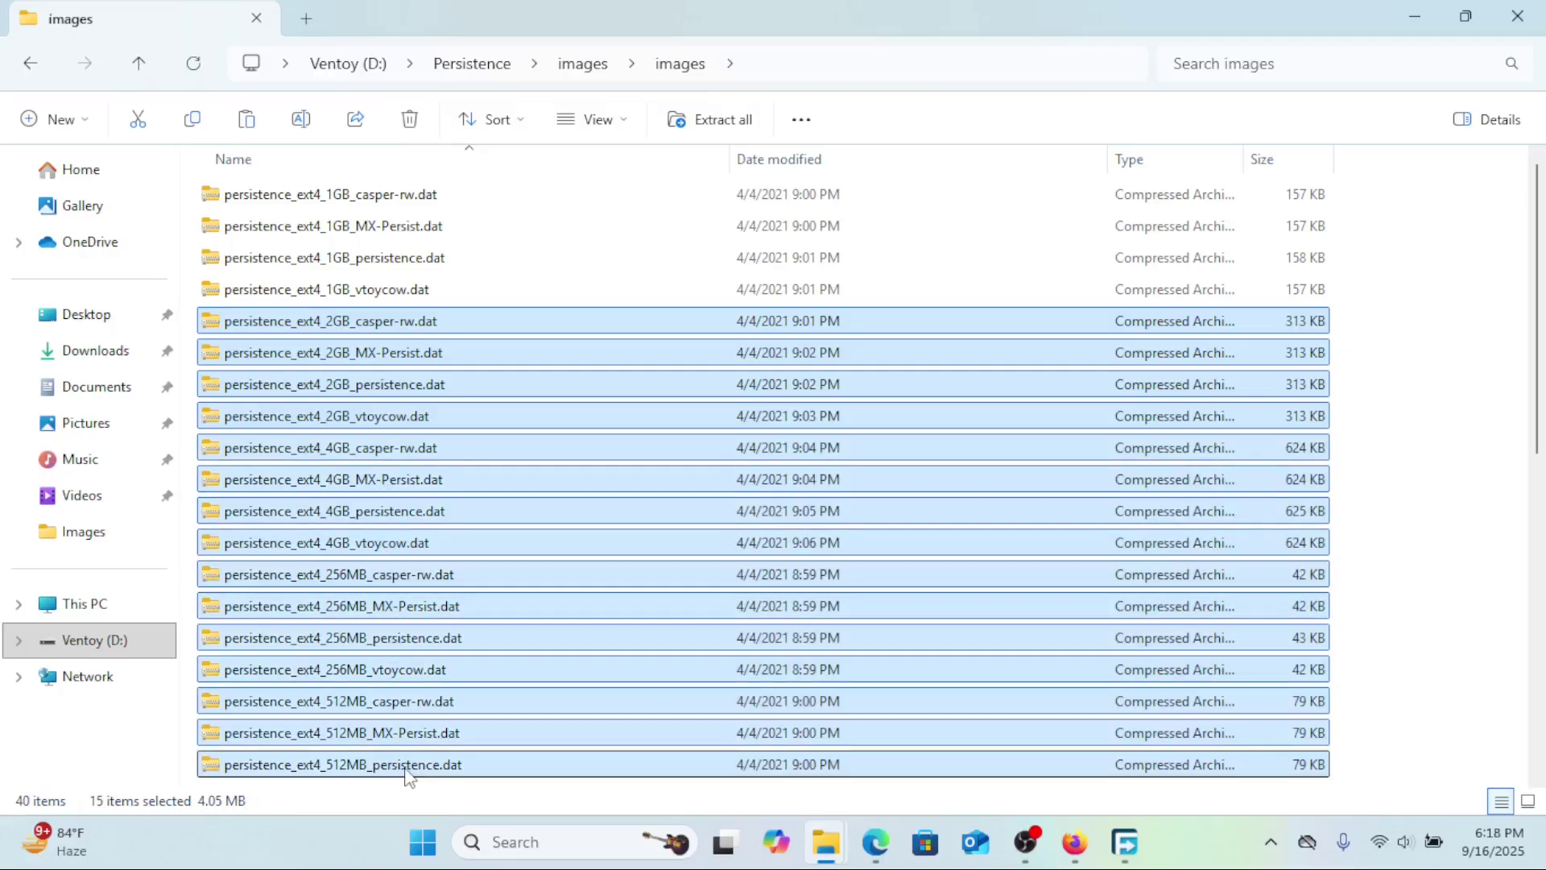
key("shift+Delete")
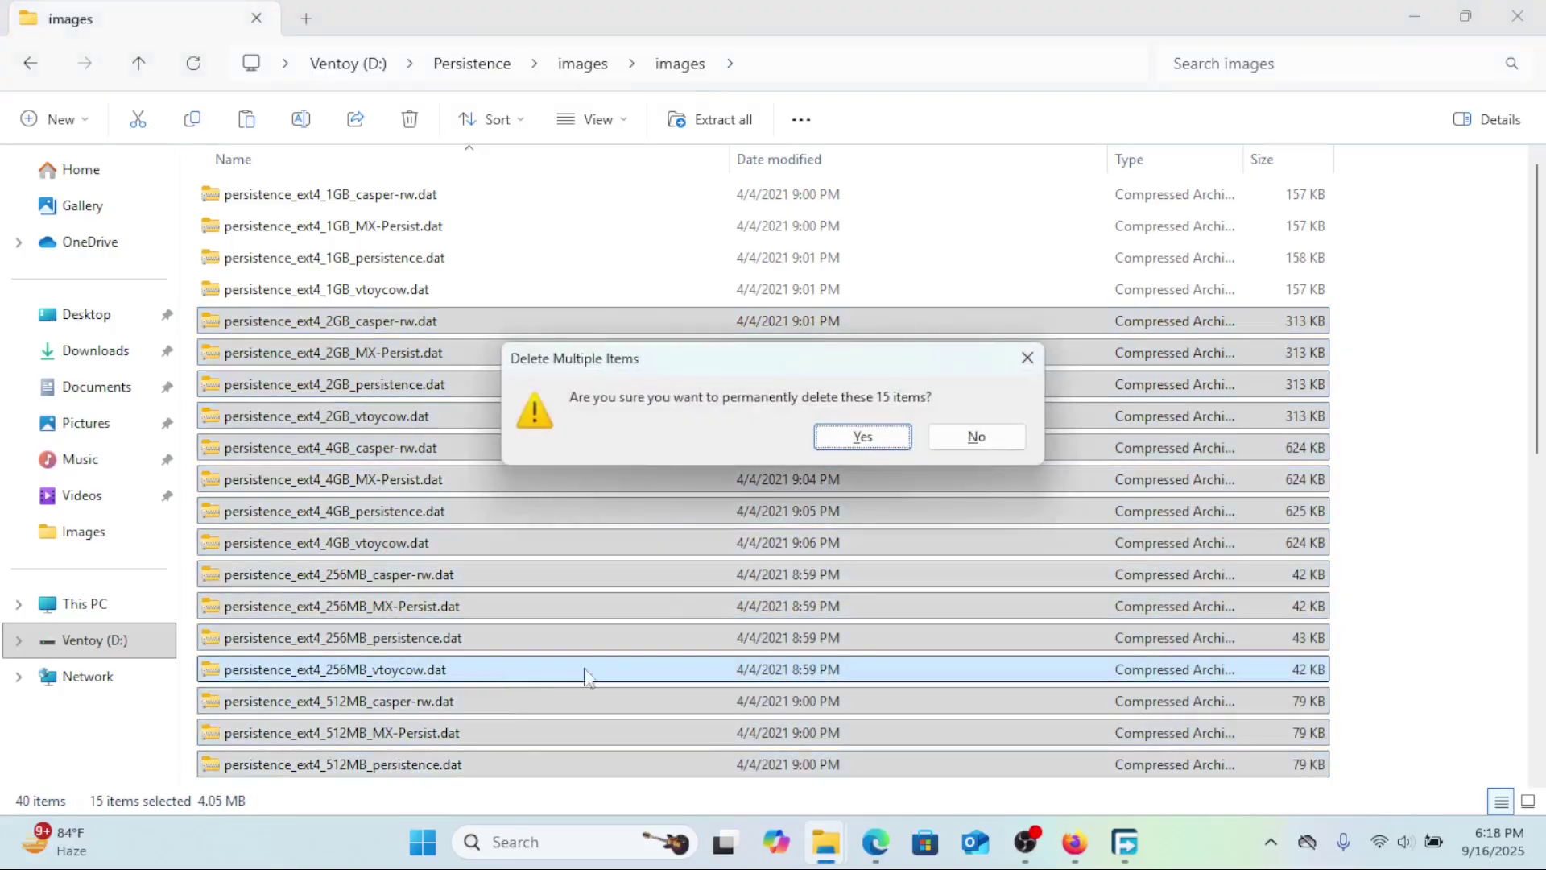
left_click(863, 436)
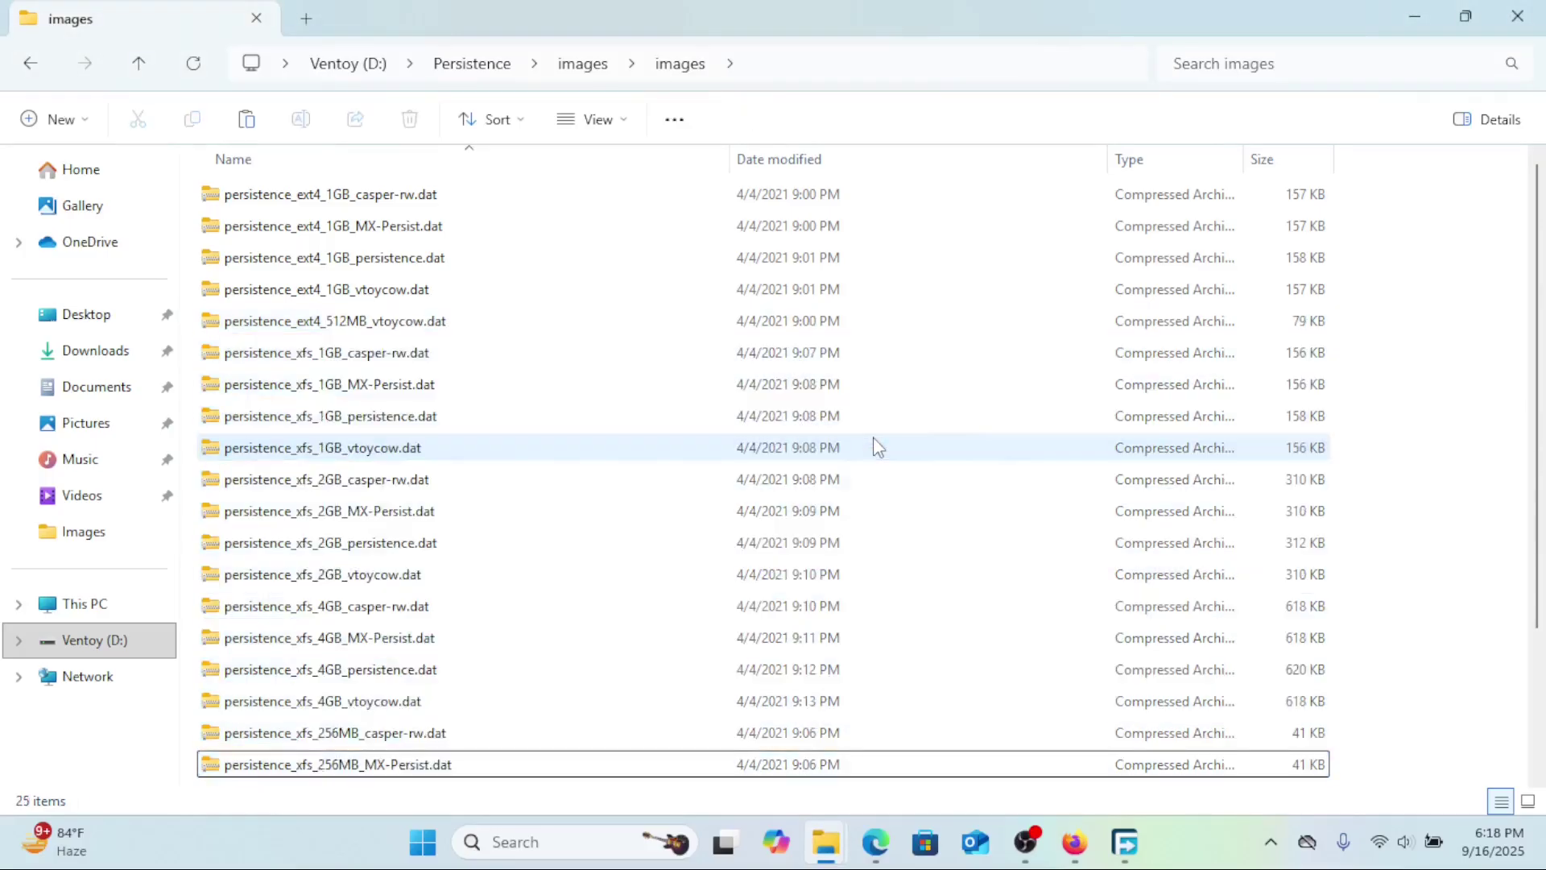
Permanently delete the 21 remaining xfs persistence images.
left_click(371, 773, "shift")
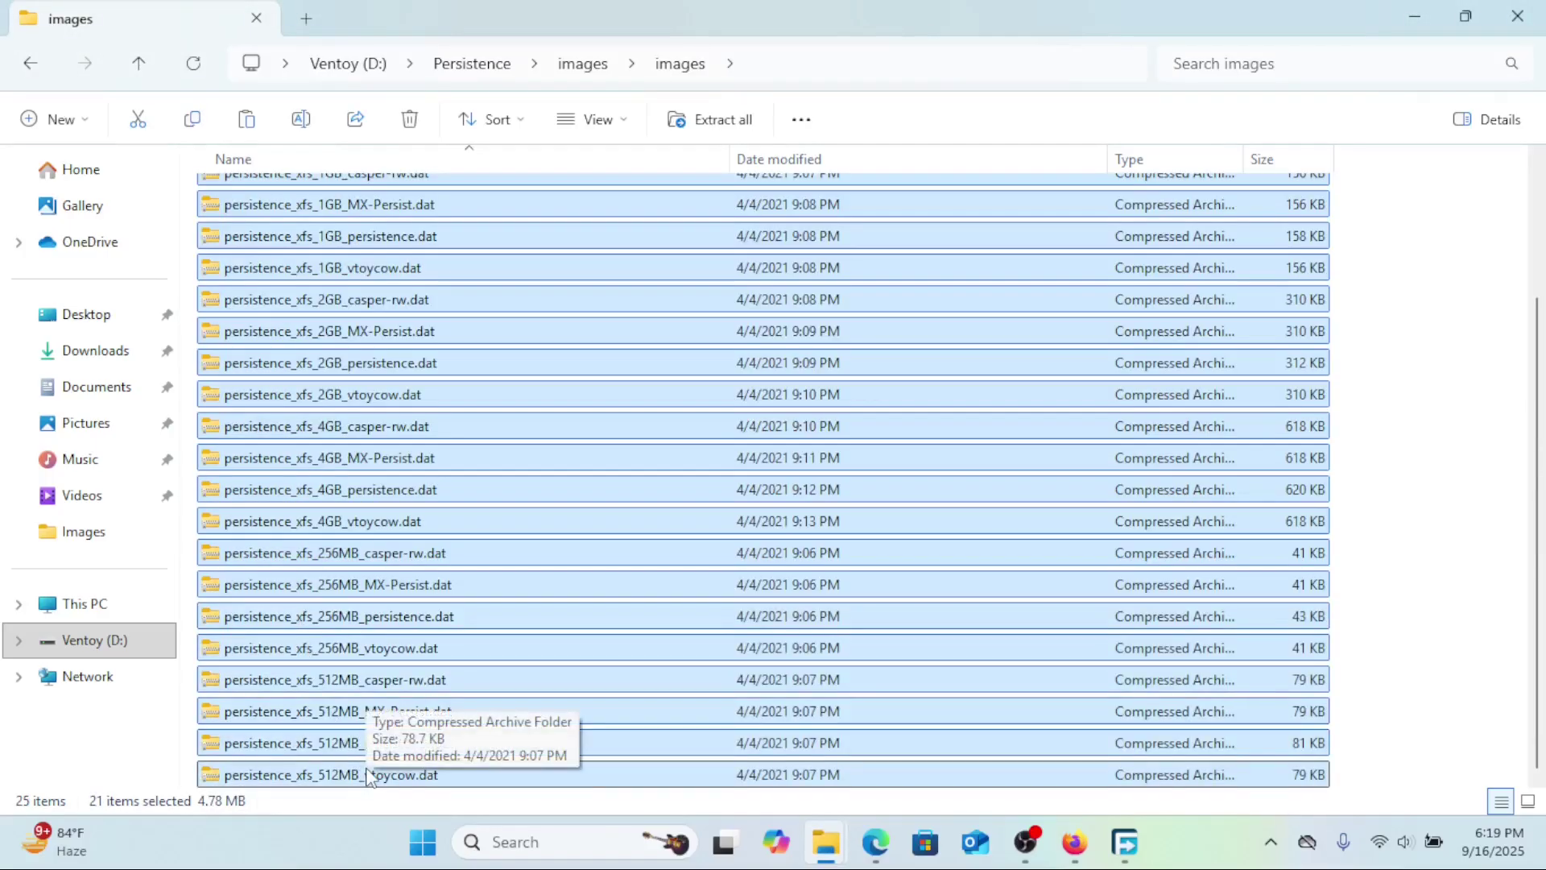
key("shift+Delete")
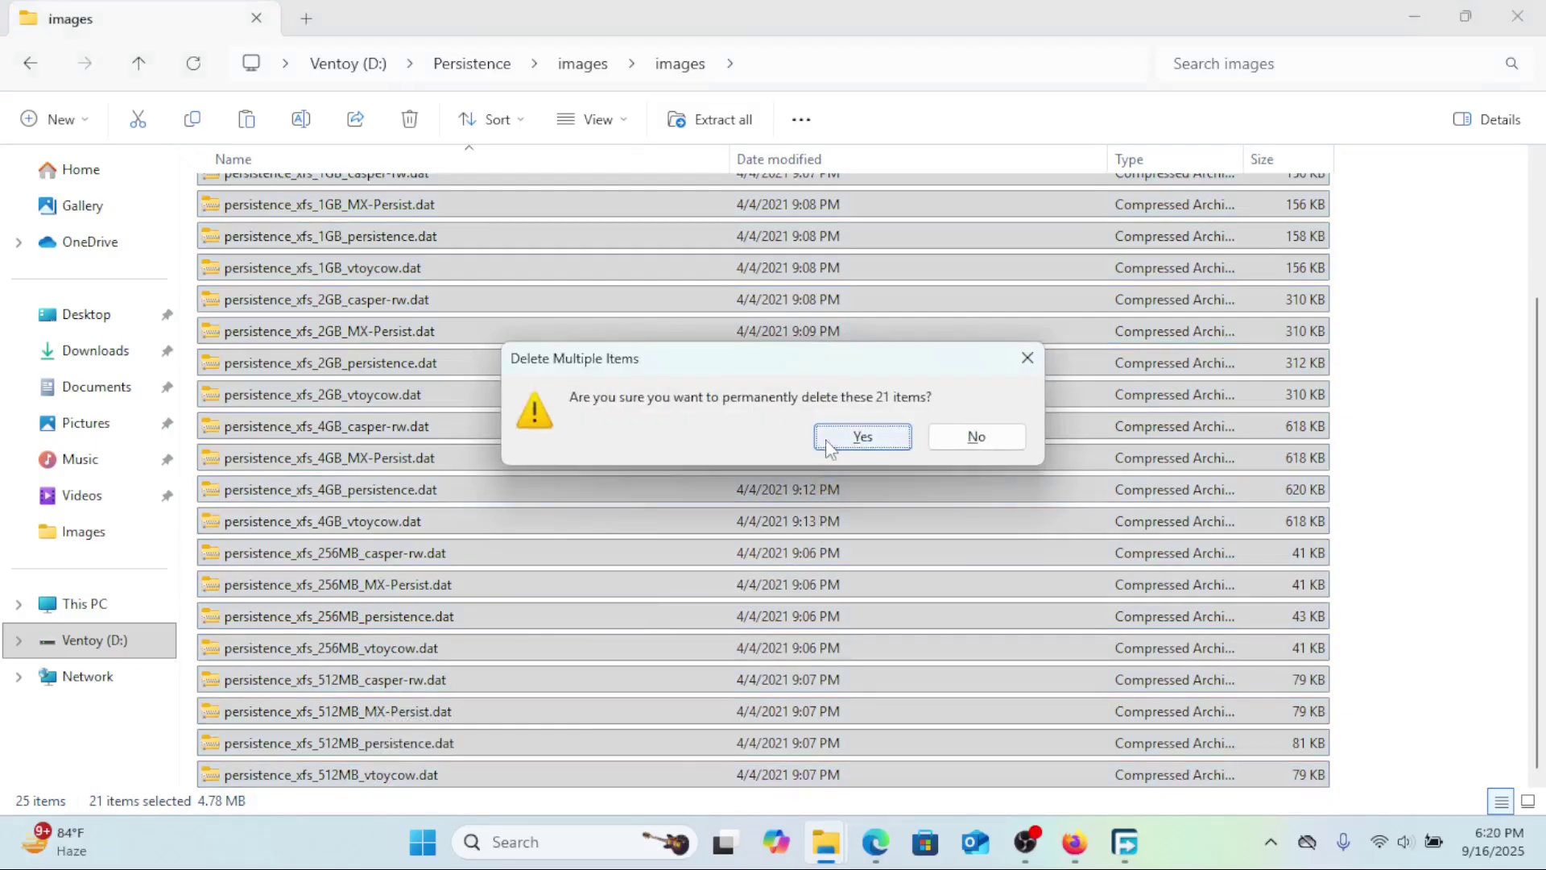
left_click(864, 436)
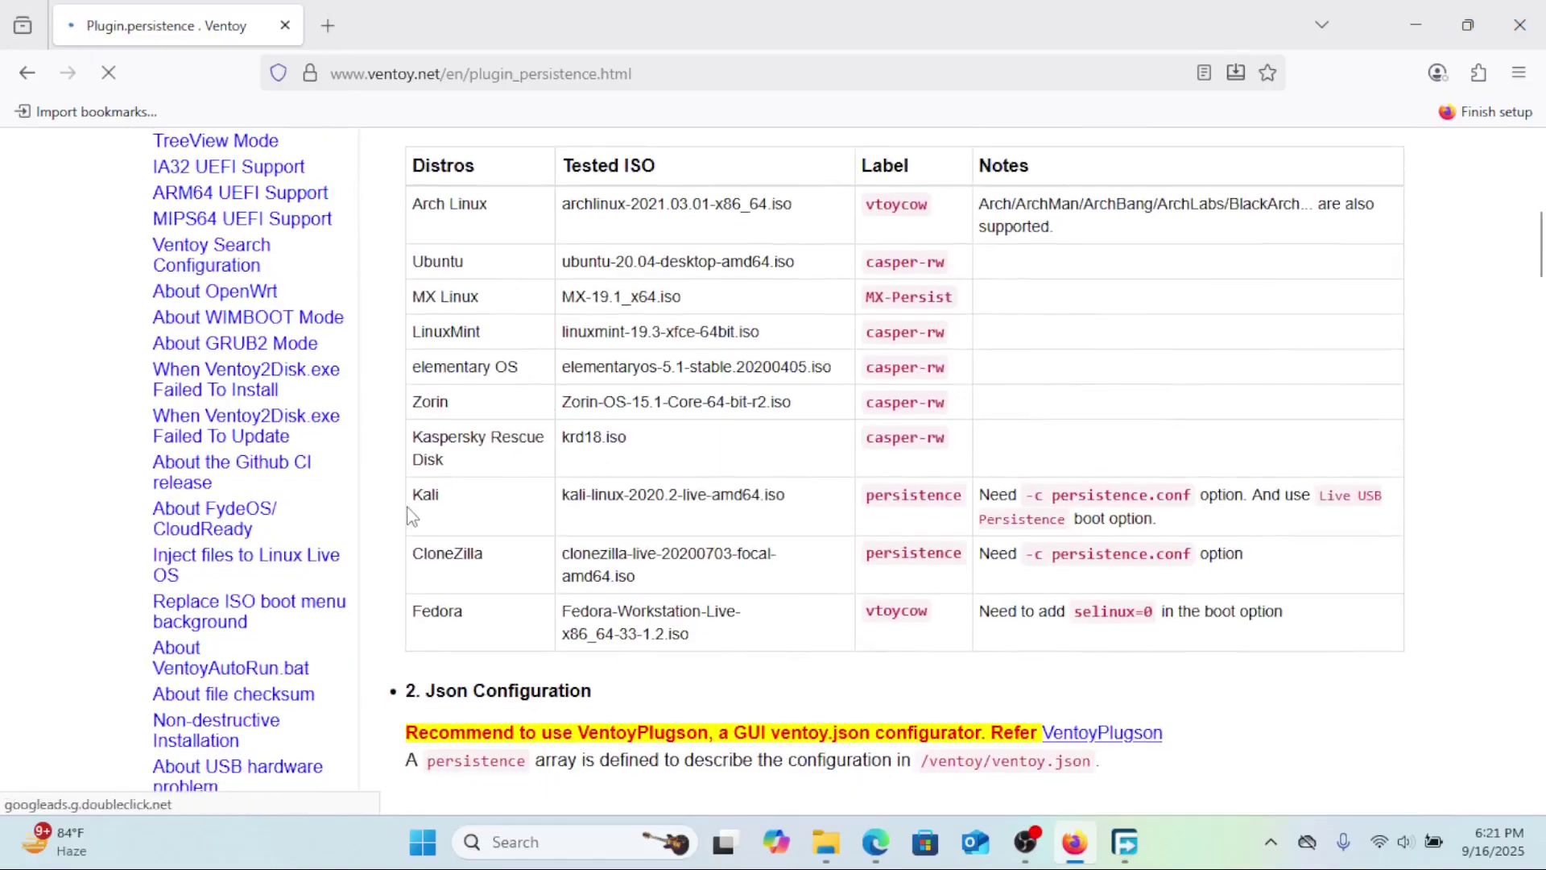
Recheck Kali's 'persistence' label in Ventoy's tested-distros table, then return to the Downloads folder.
double_click(428, 496)
left_click(809, 494)
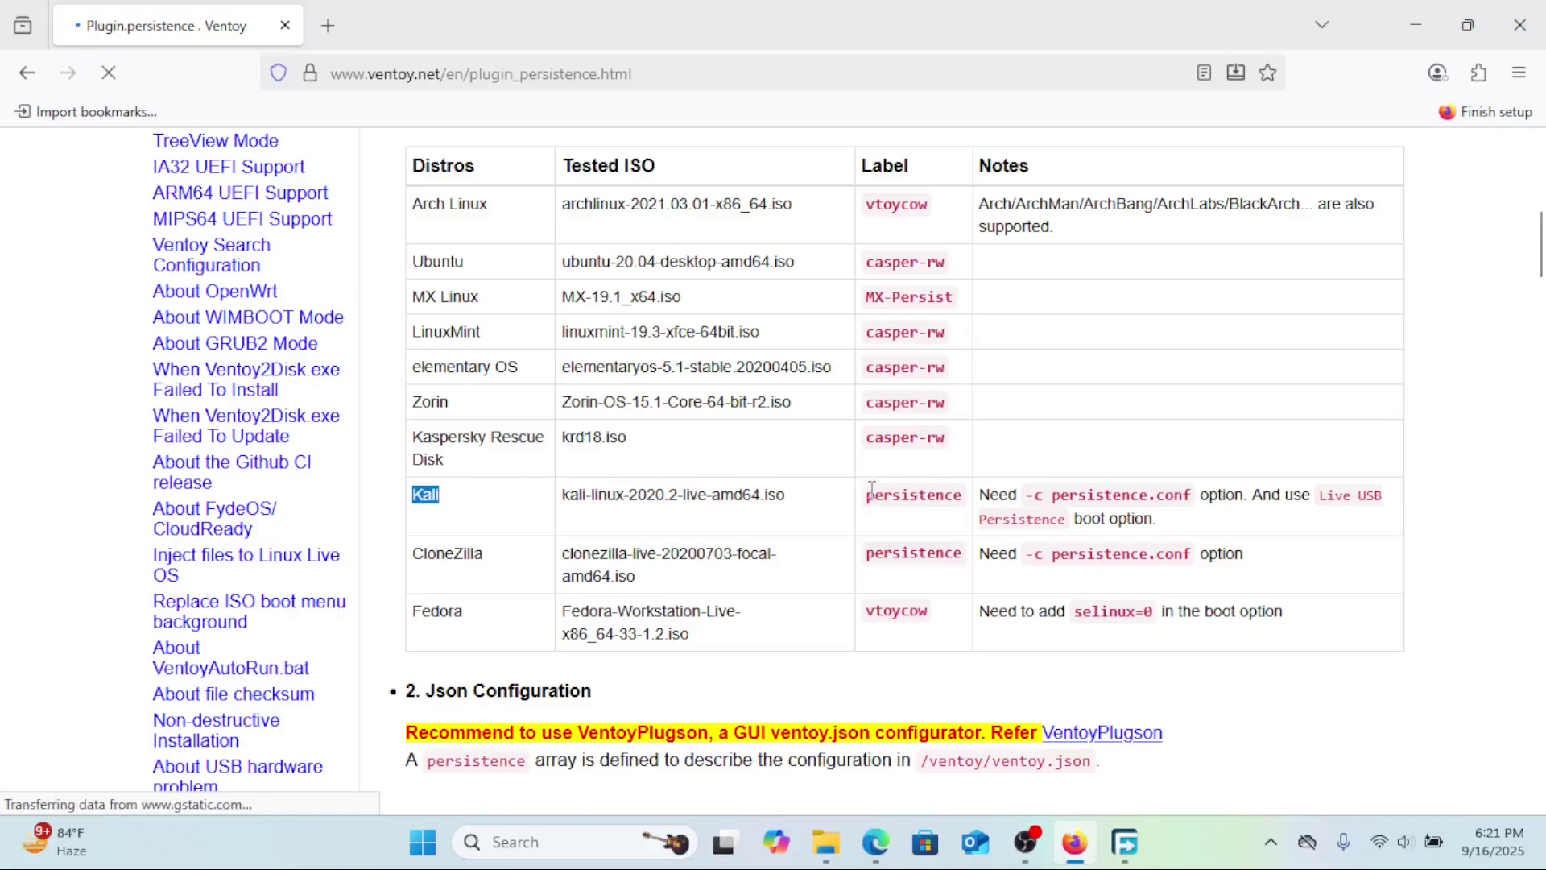
left_click_drag(865, 496, 959, 498)
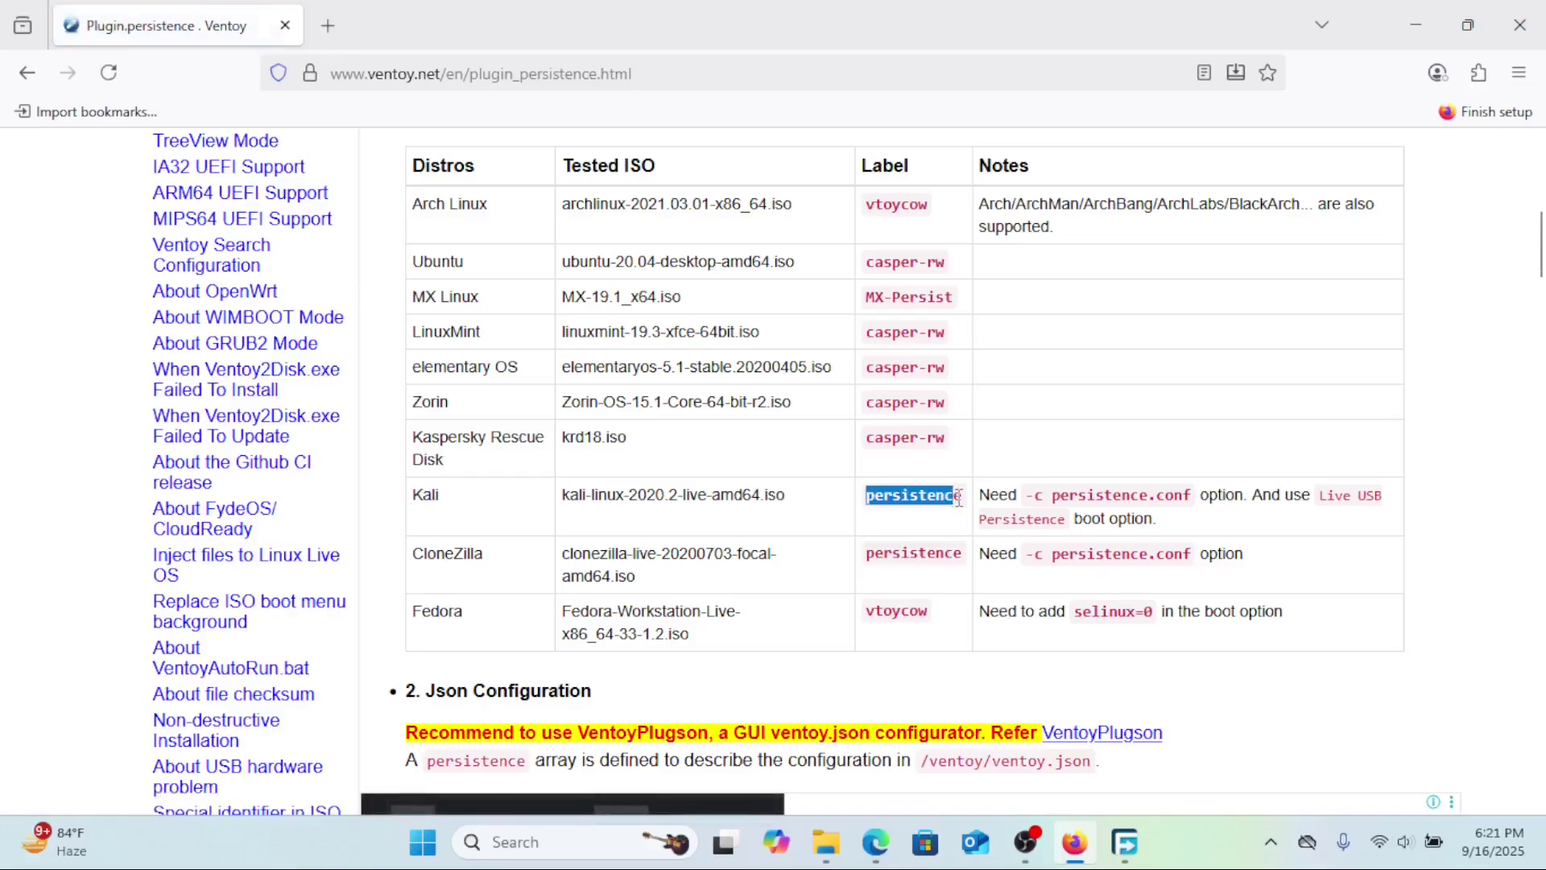
left_click(826, 843)
left_click(96, 349)
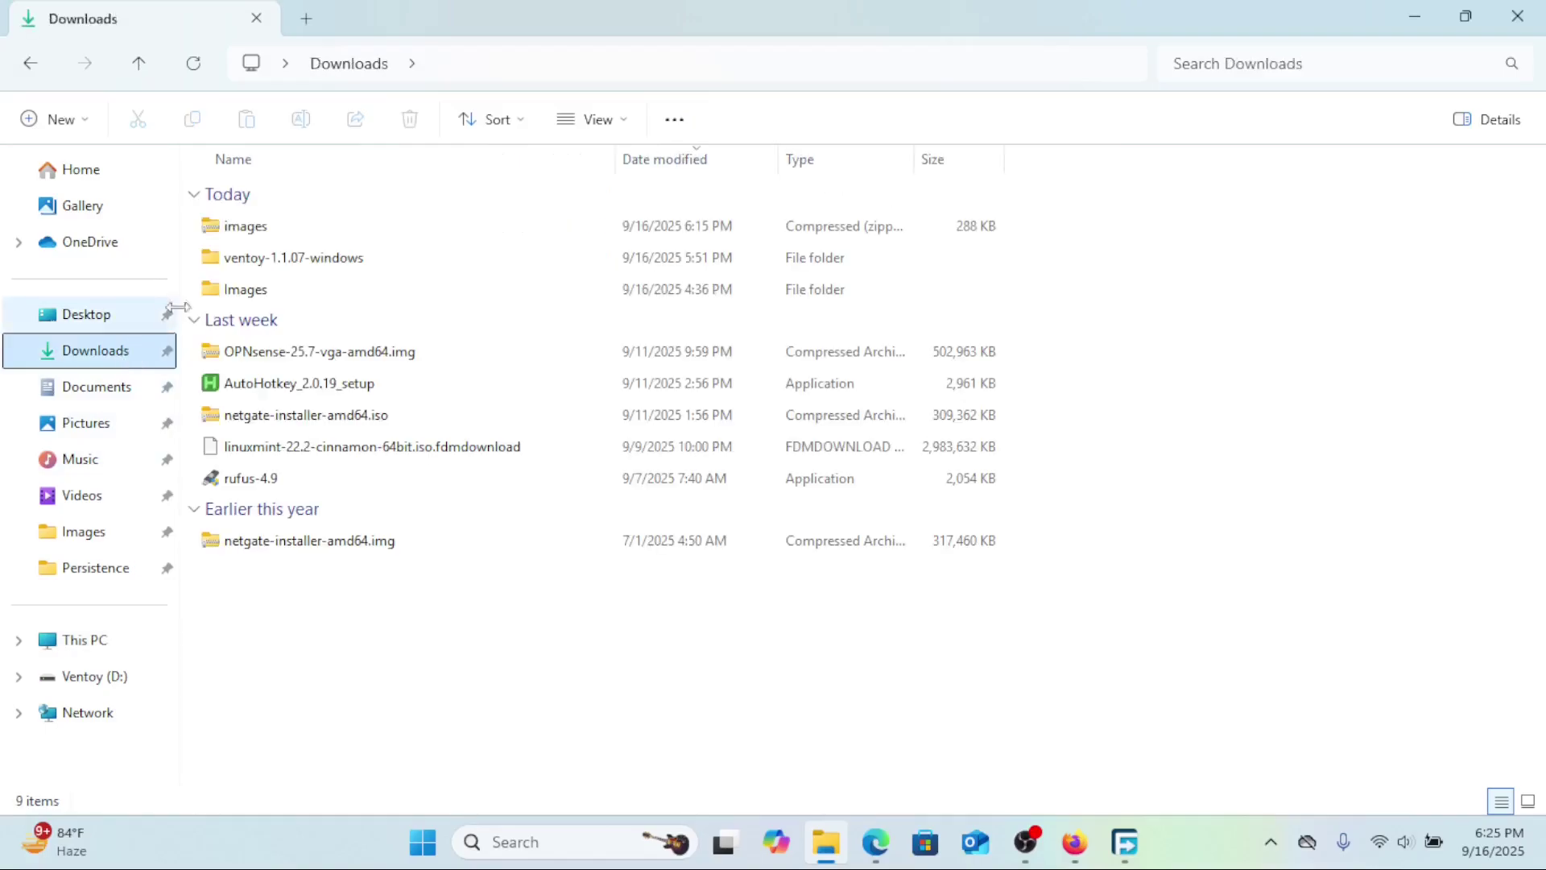
Launch VentoyPlugson from ventoy-1.1.07 for the 8GB Ventoy drive and open its Persistence Plugin page.
double_click(276, 258)
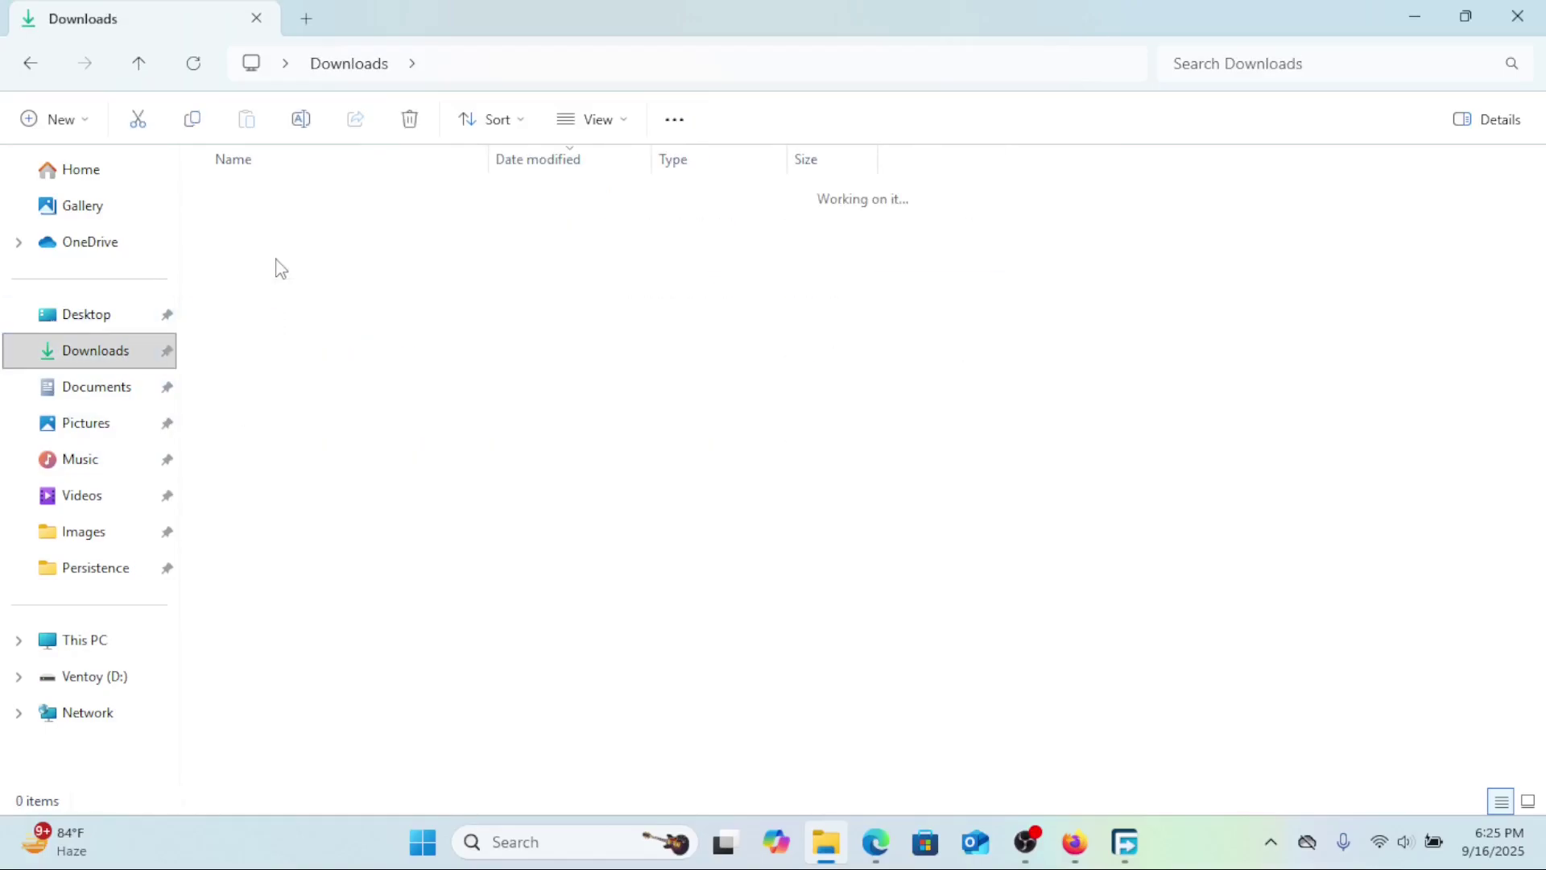
double_click(267, 225)
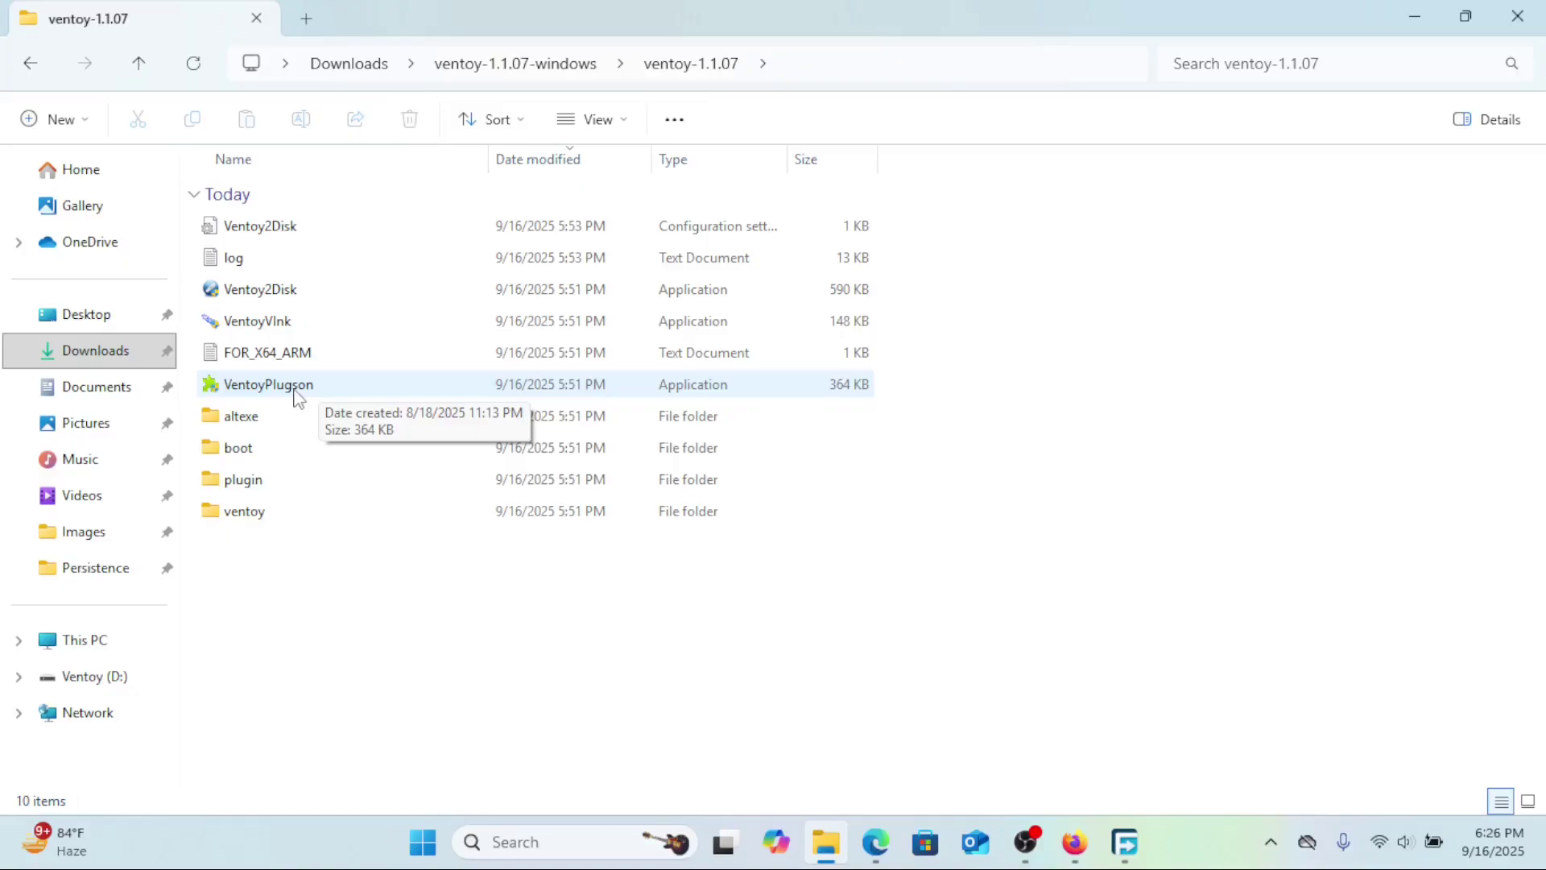
double_click(268, 385)
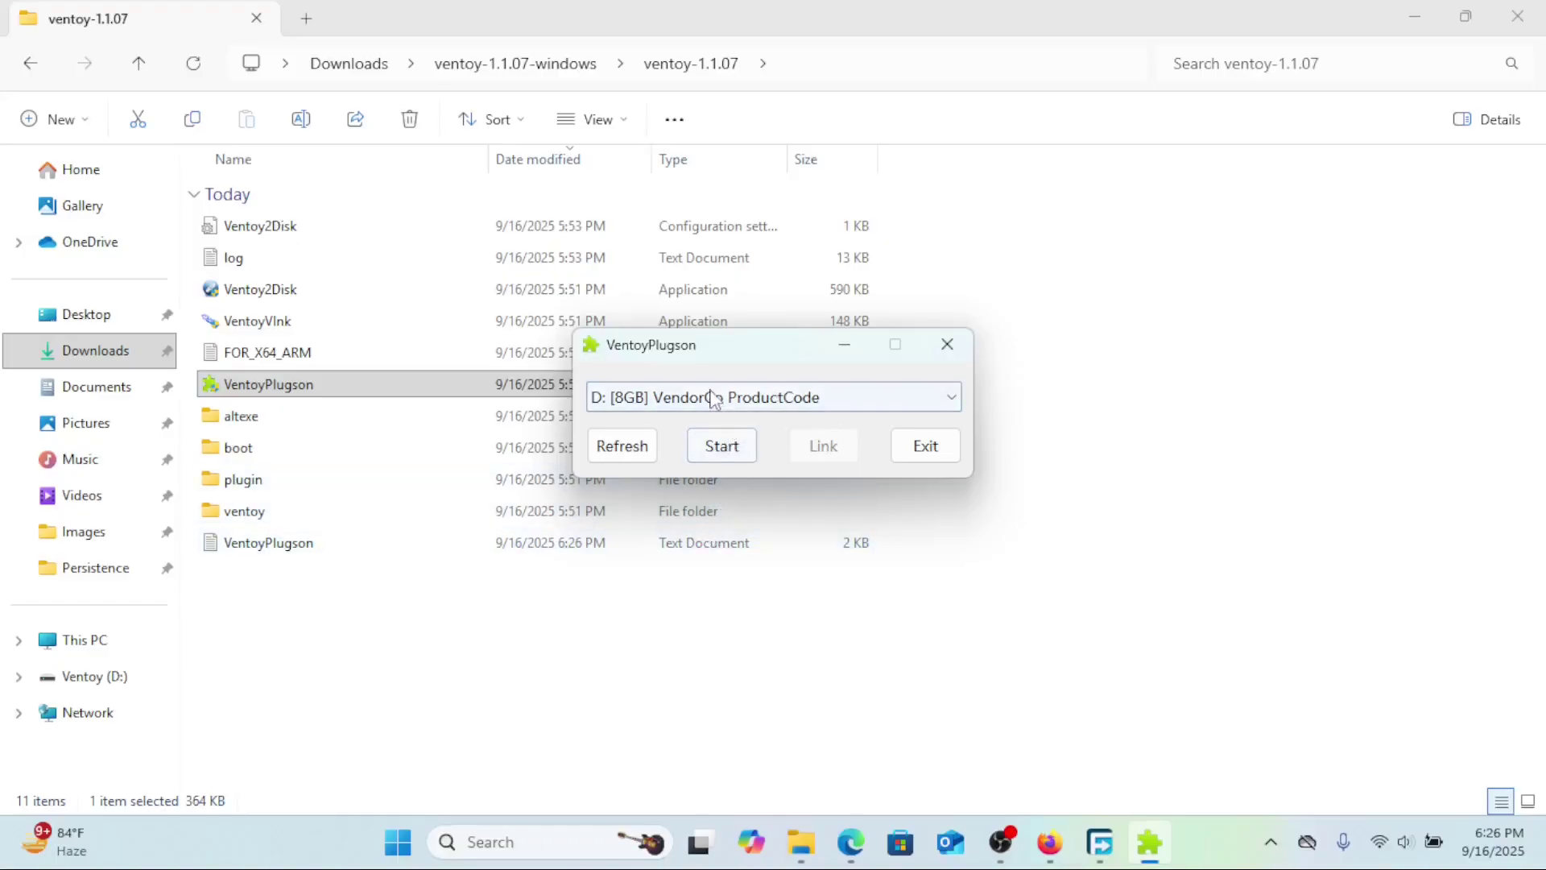
left_click(951, 397)
left_click(773, 417)
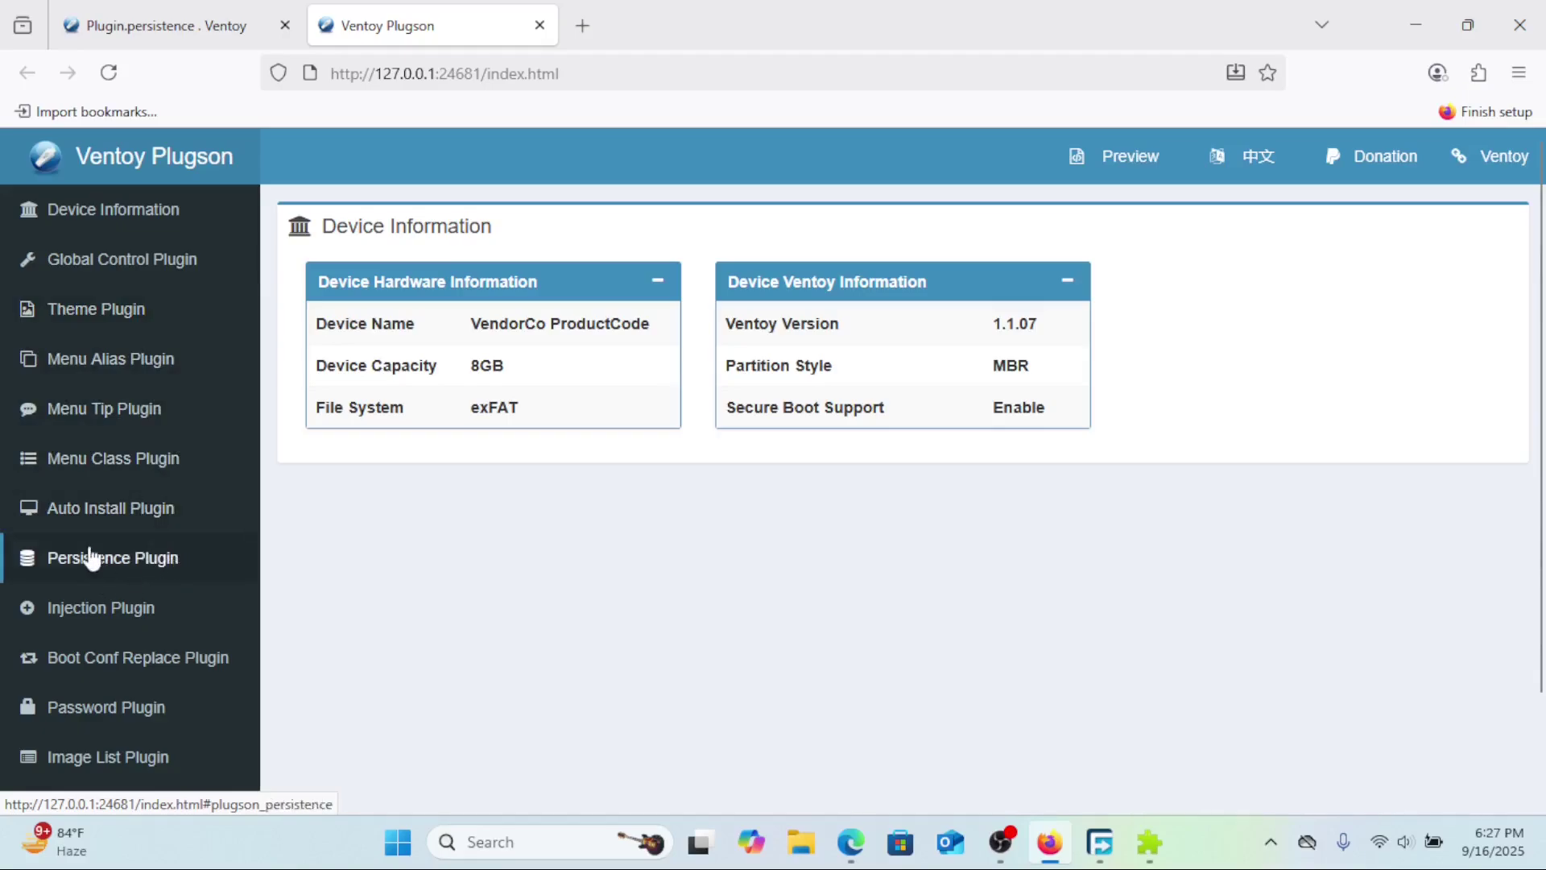
left_click(127, 558)
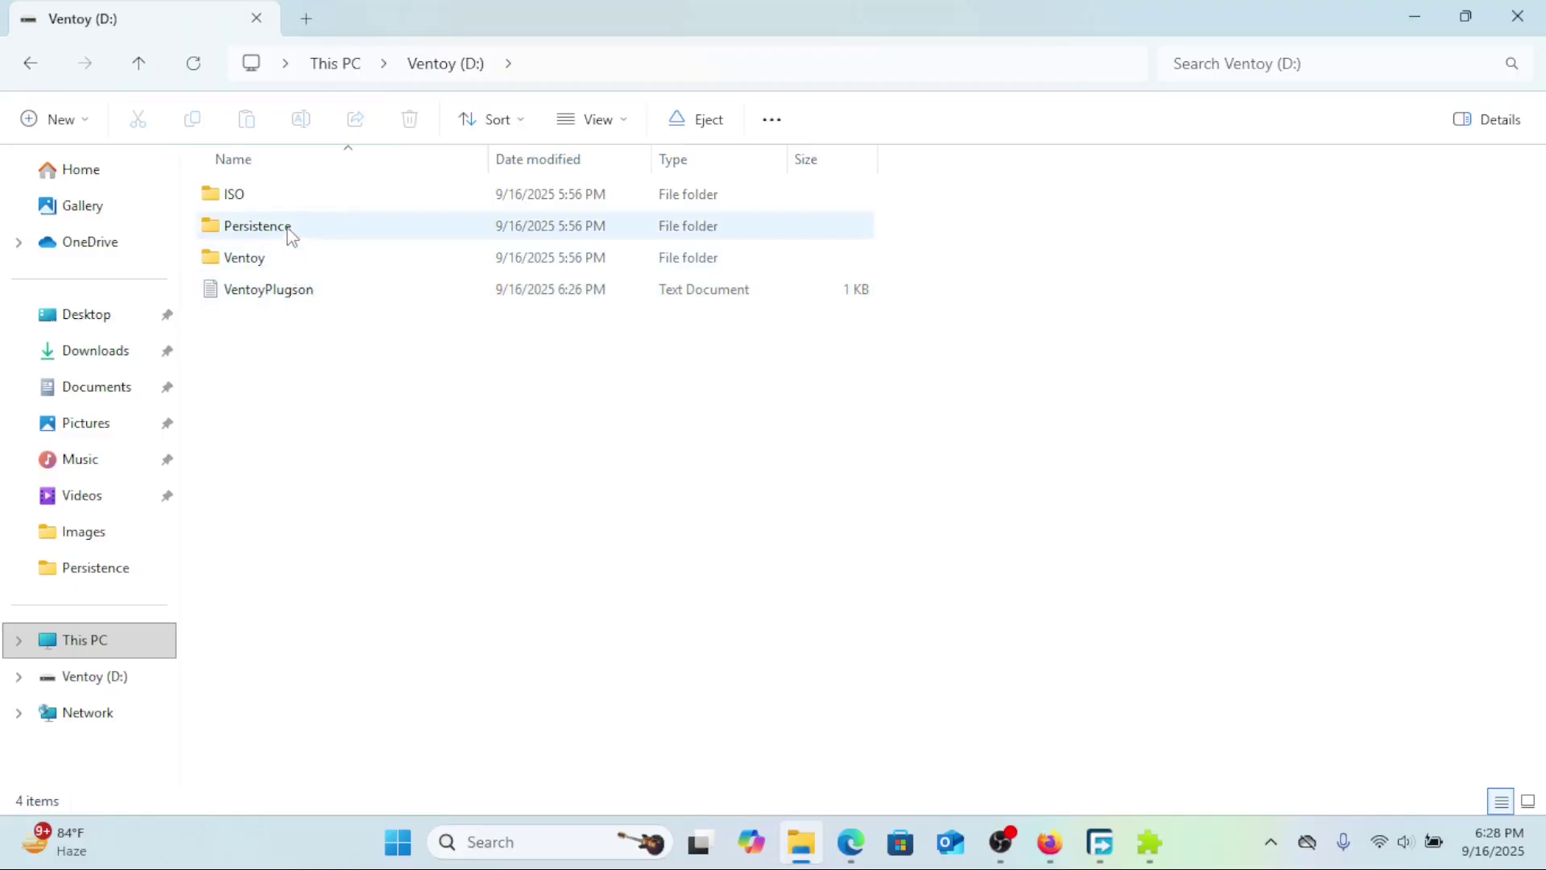
Extract persistence_ext4_1GB_persistence.dat into its own folder under D:\Persistence.
double_click(258, 226)
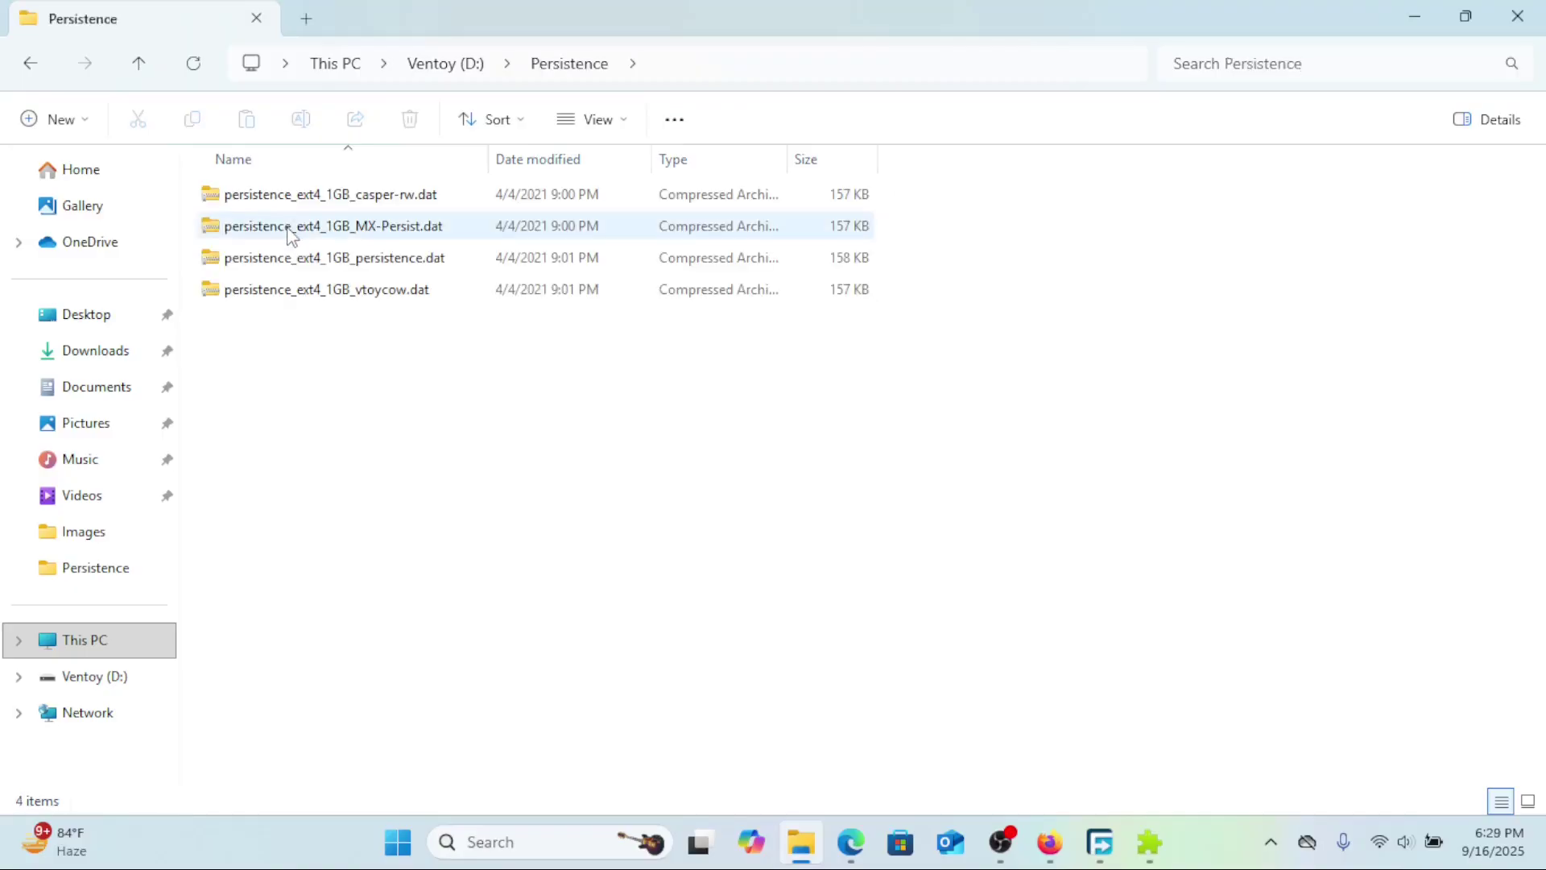
double_click(494, 168)
left_click(410, 193)
left_click(417, 260)
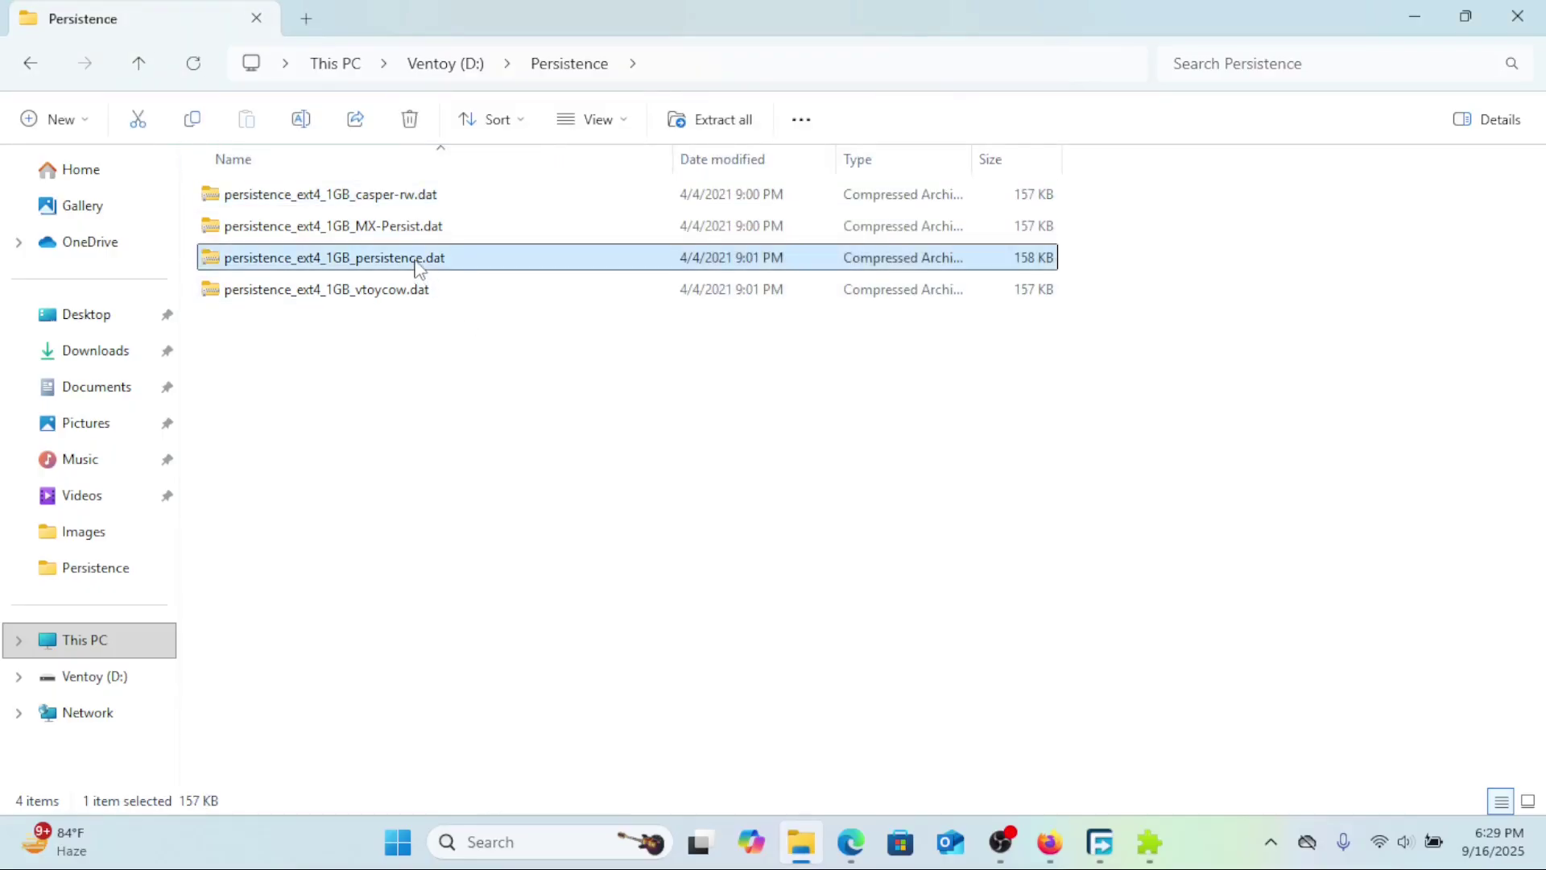
right_click(416, 263)
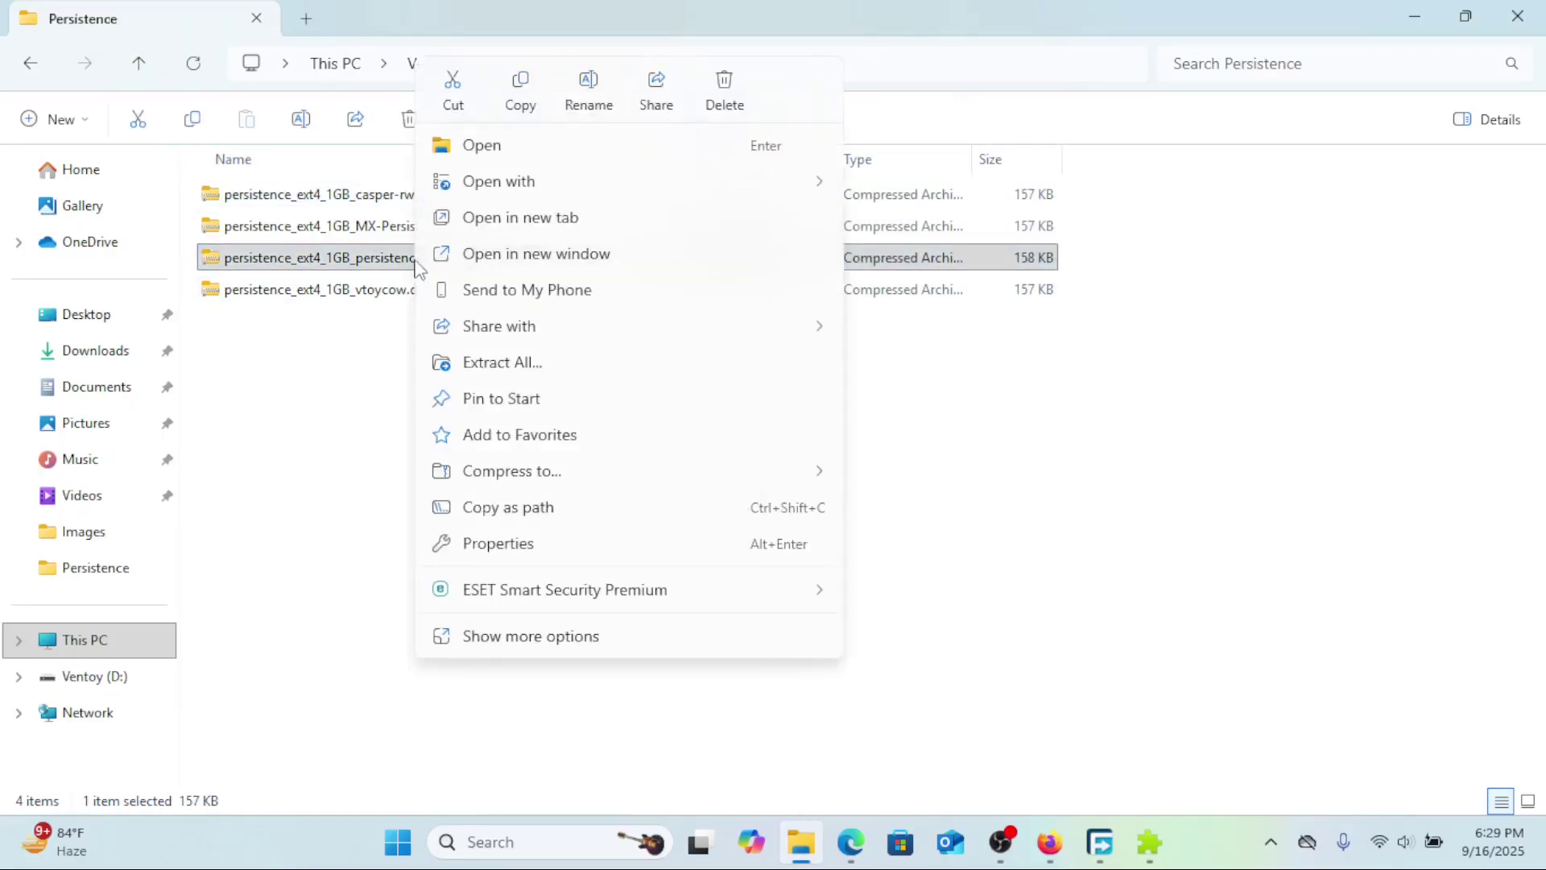
left_click(522, 362)
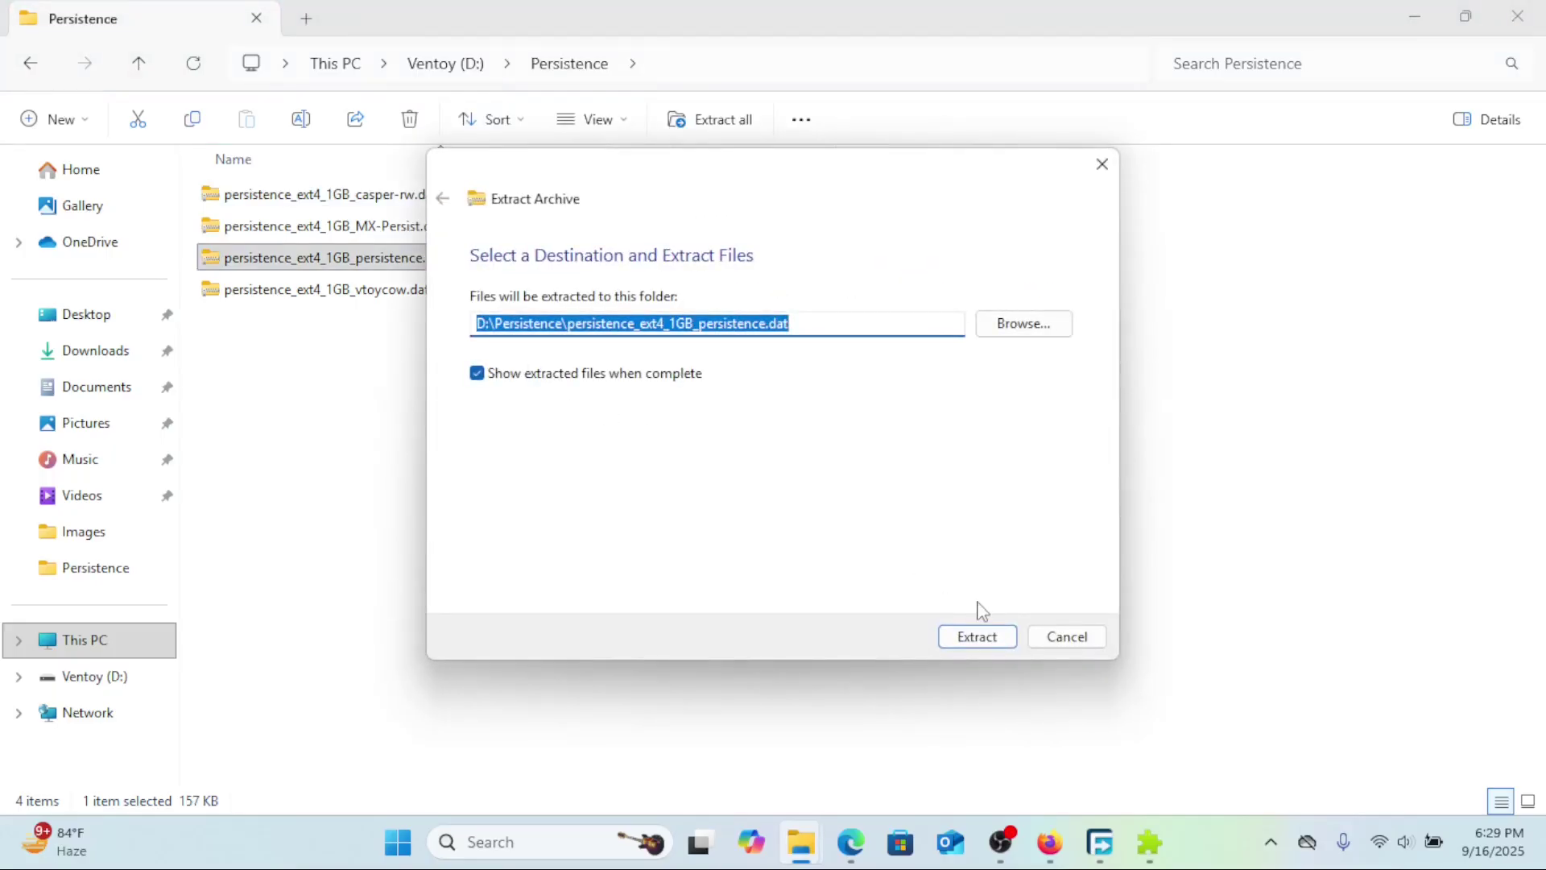
left_click(977, 636)
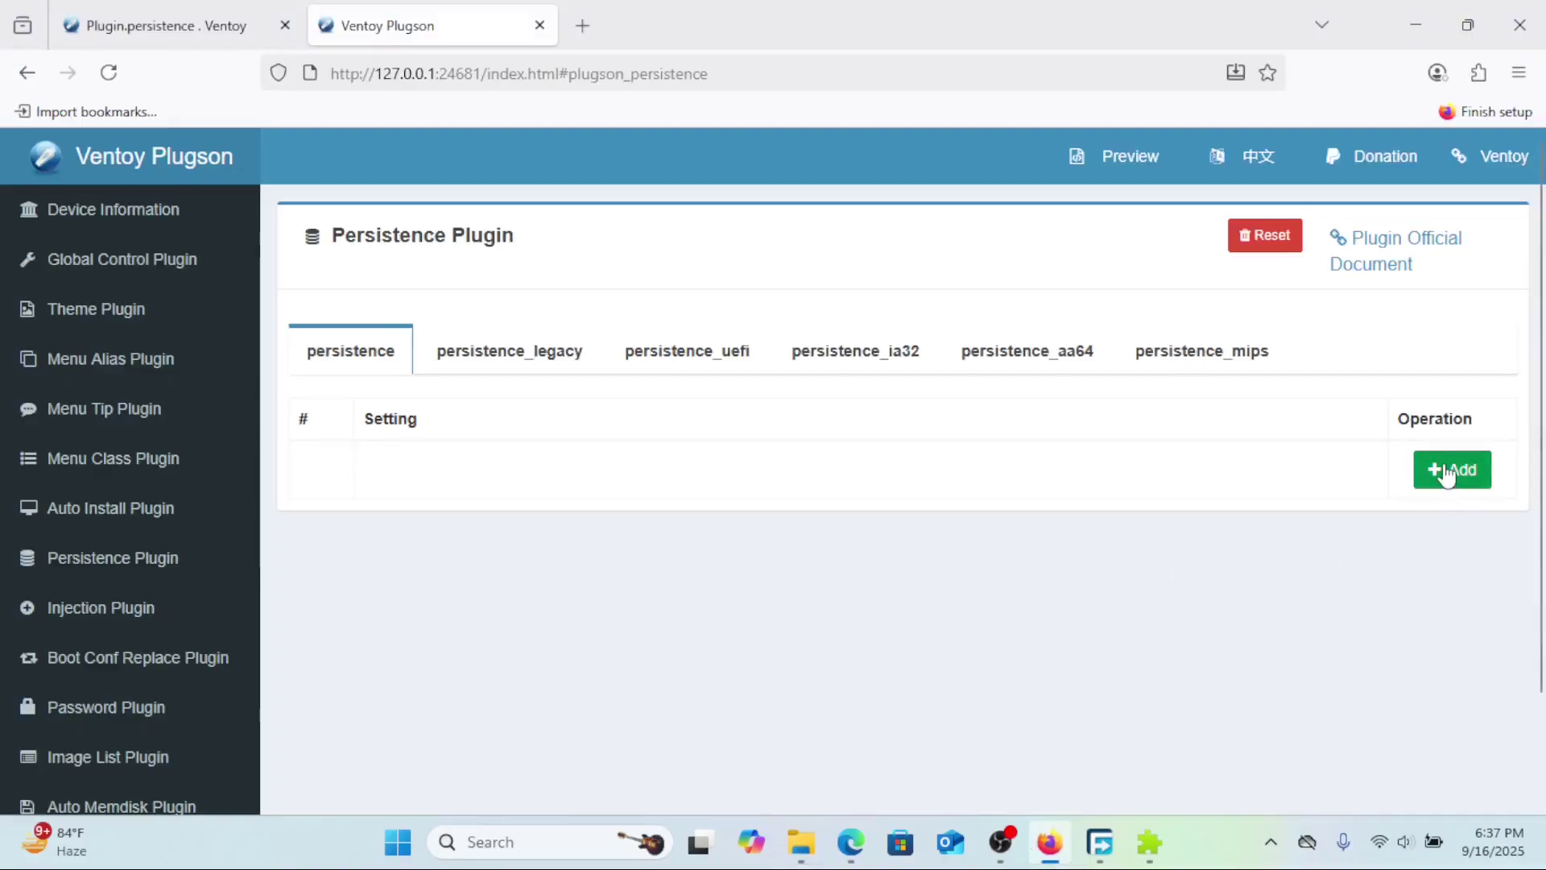
Add a new, empty Plugson persistence entry, then bring the Persistence folder window forward.
left_click(1447, 472)
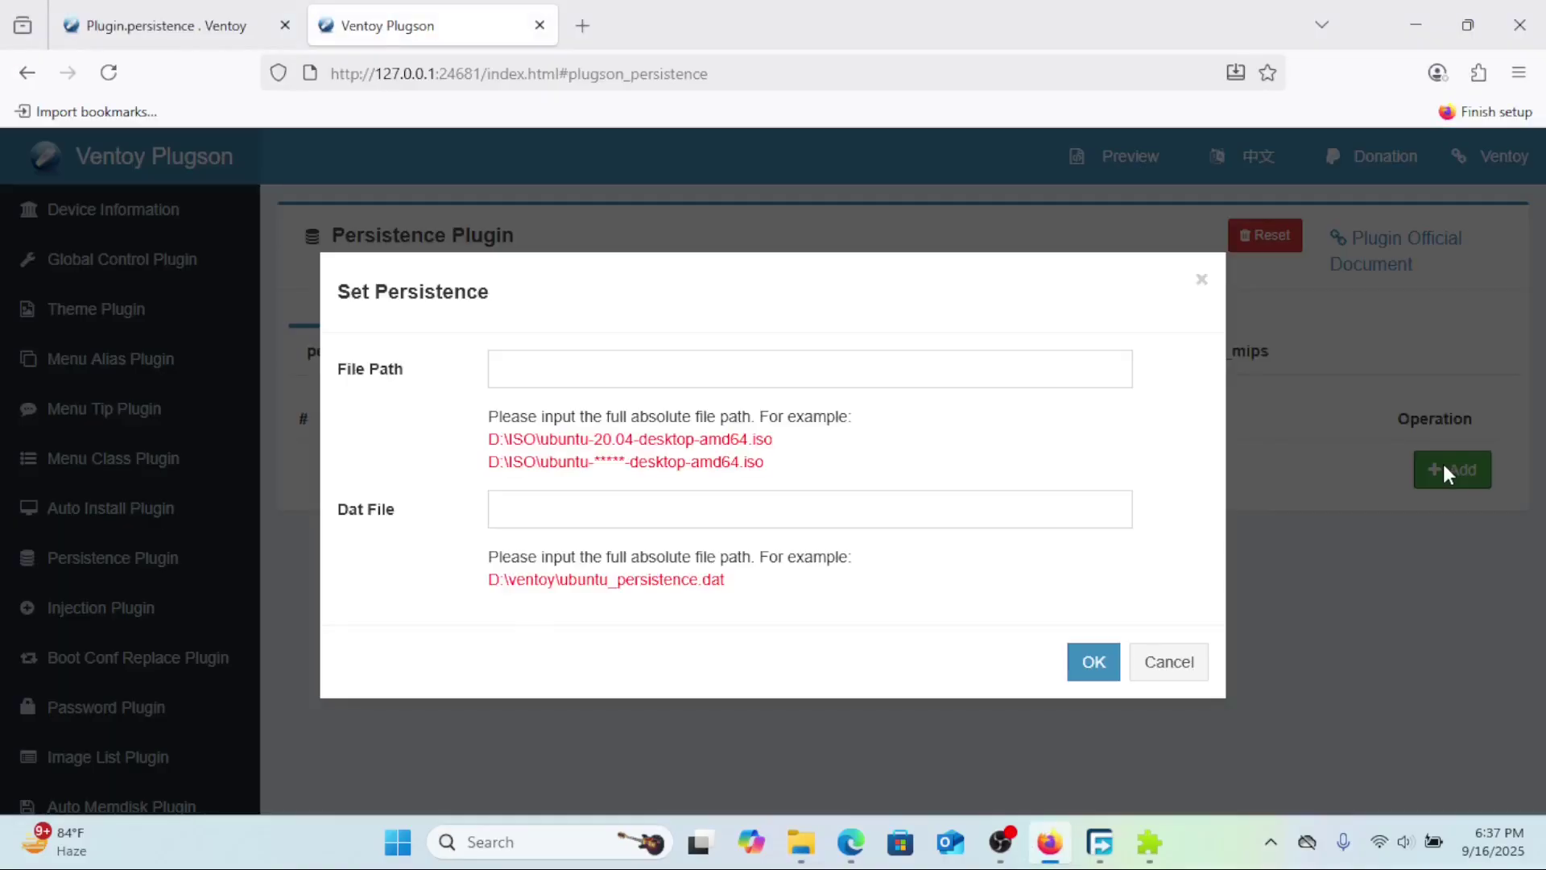
left_click(713, 368)
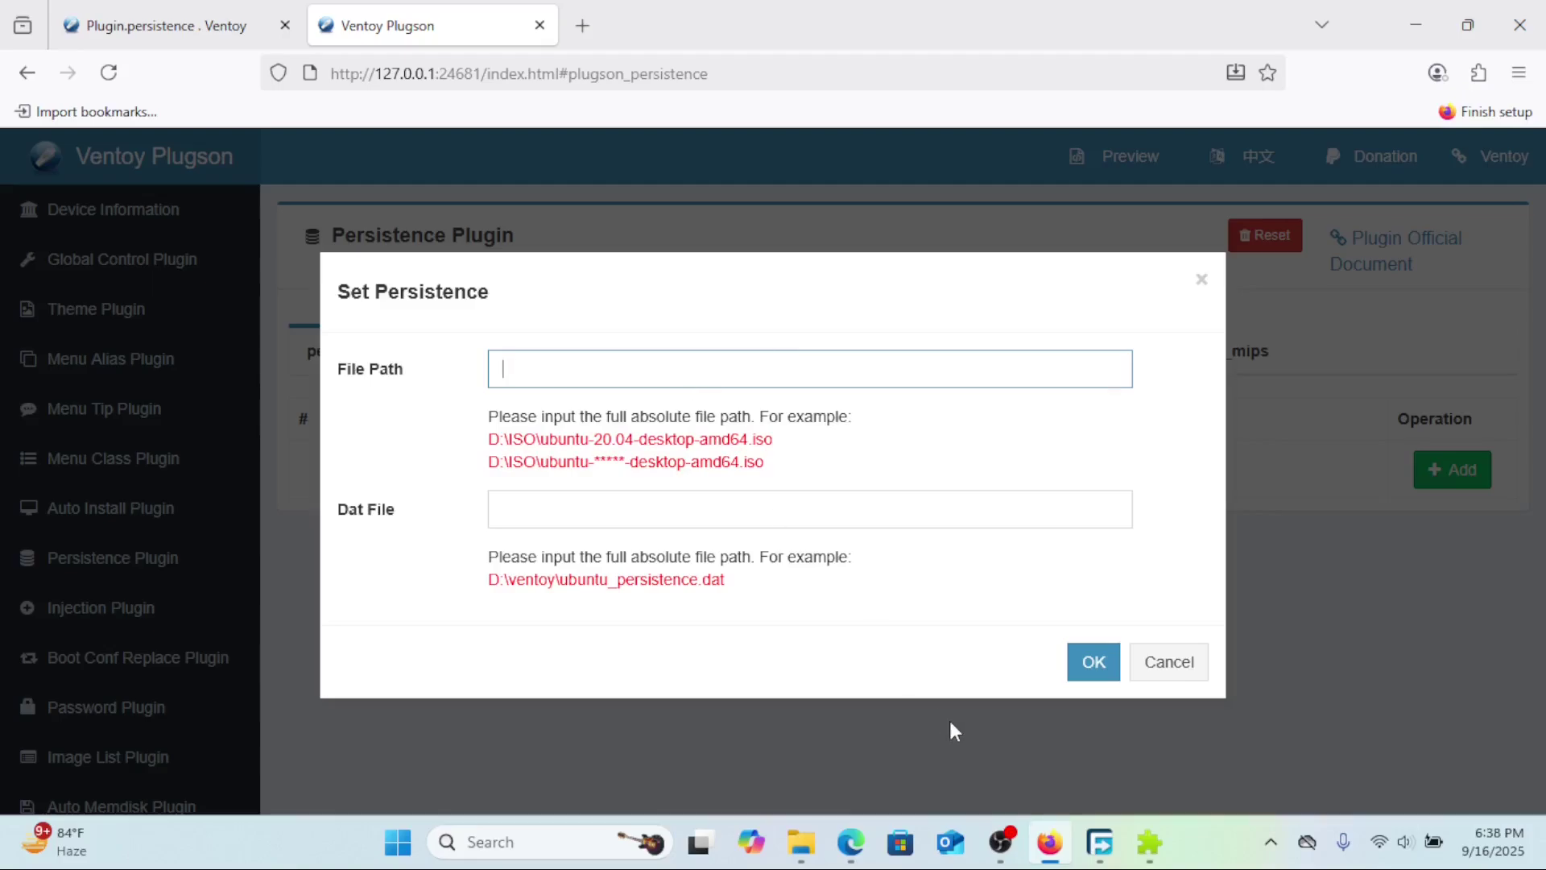
mouse_move(800, 842)
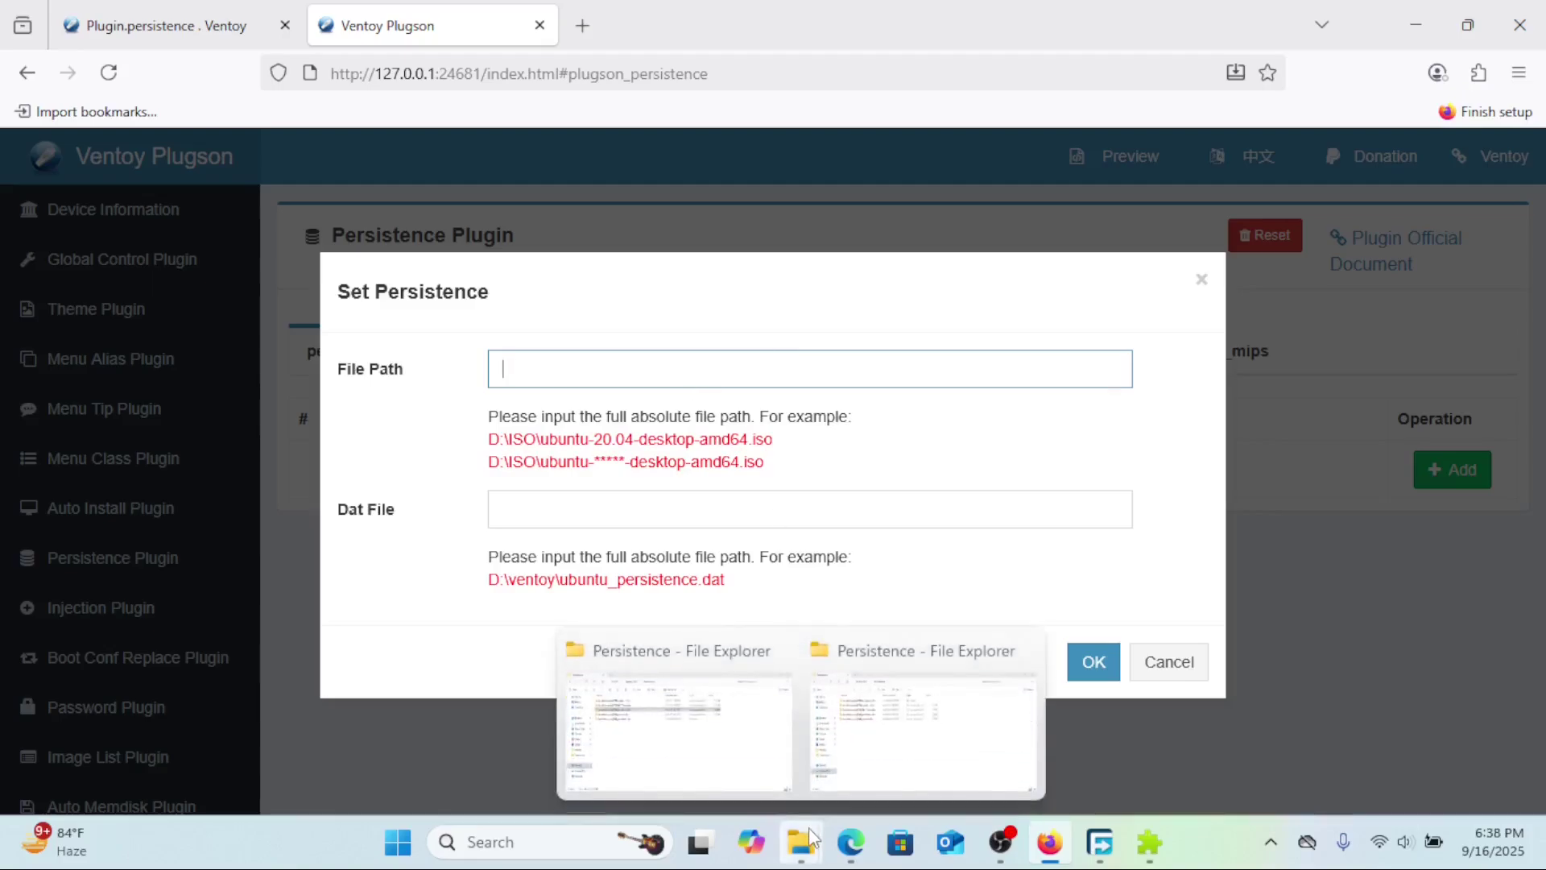
left_click(894, 737)
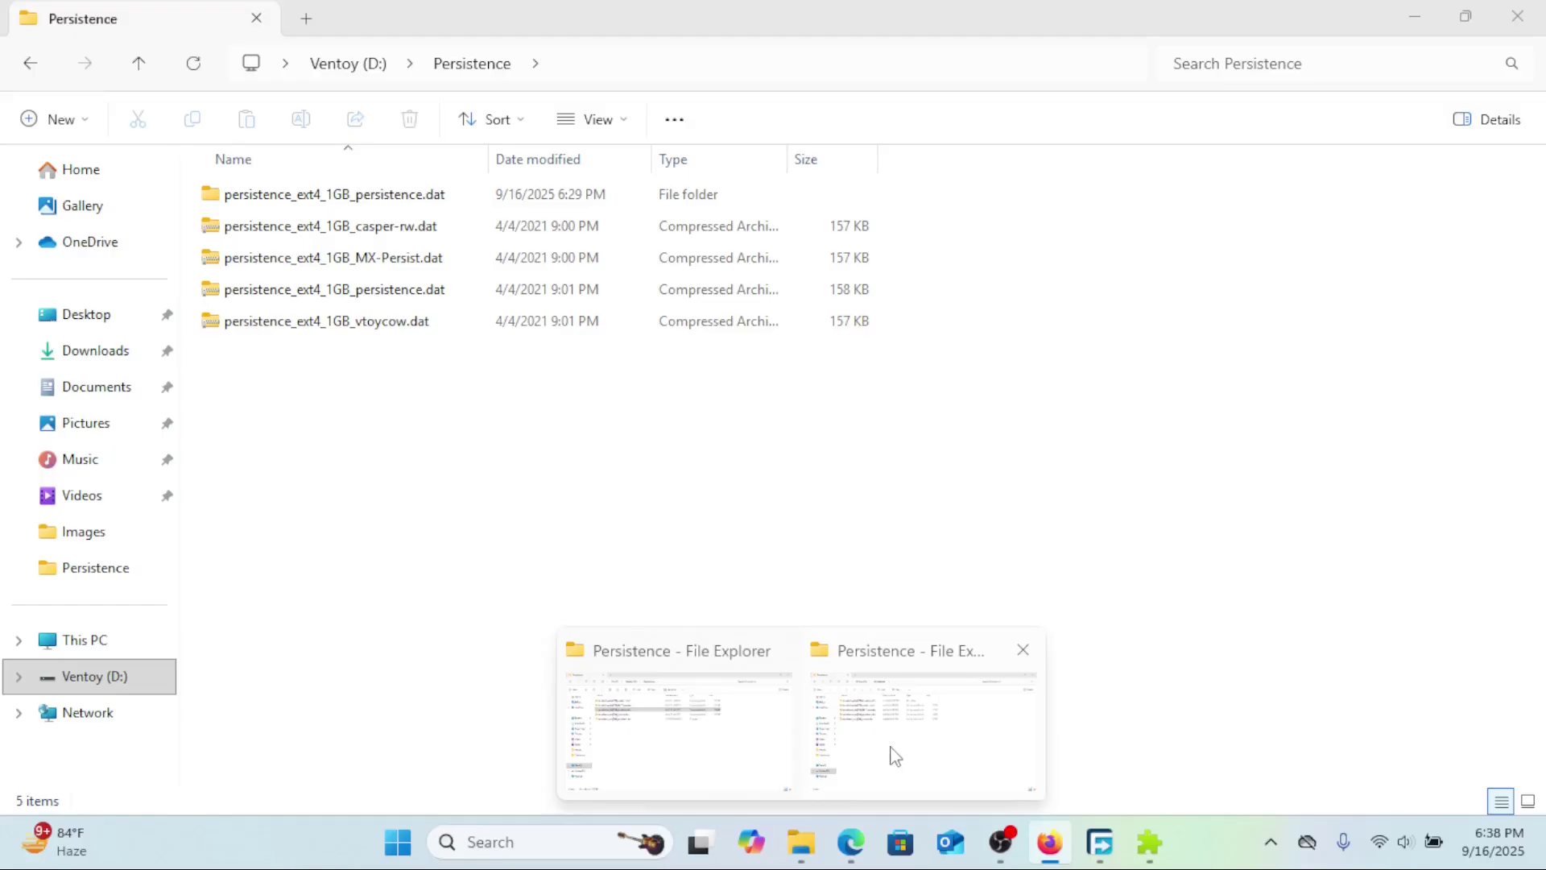
Copy the full path of the extracted persistence folder from the address bar.
left_click(893, 756)
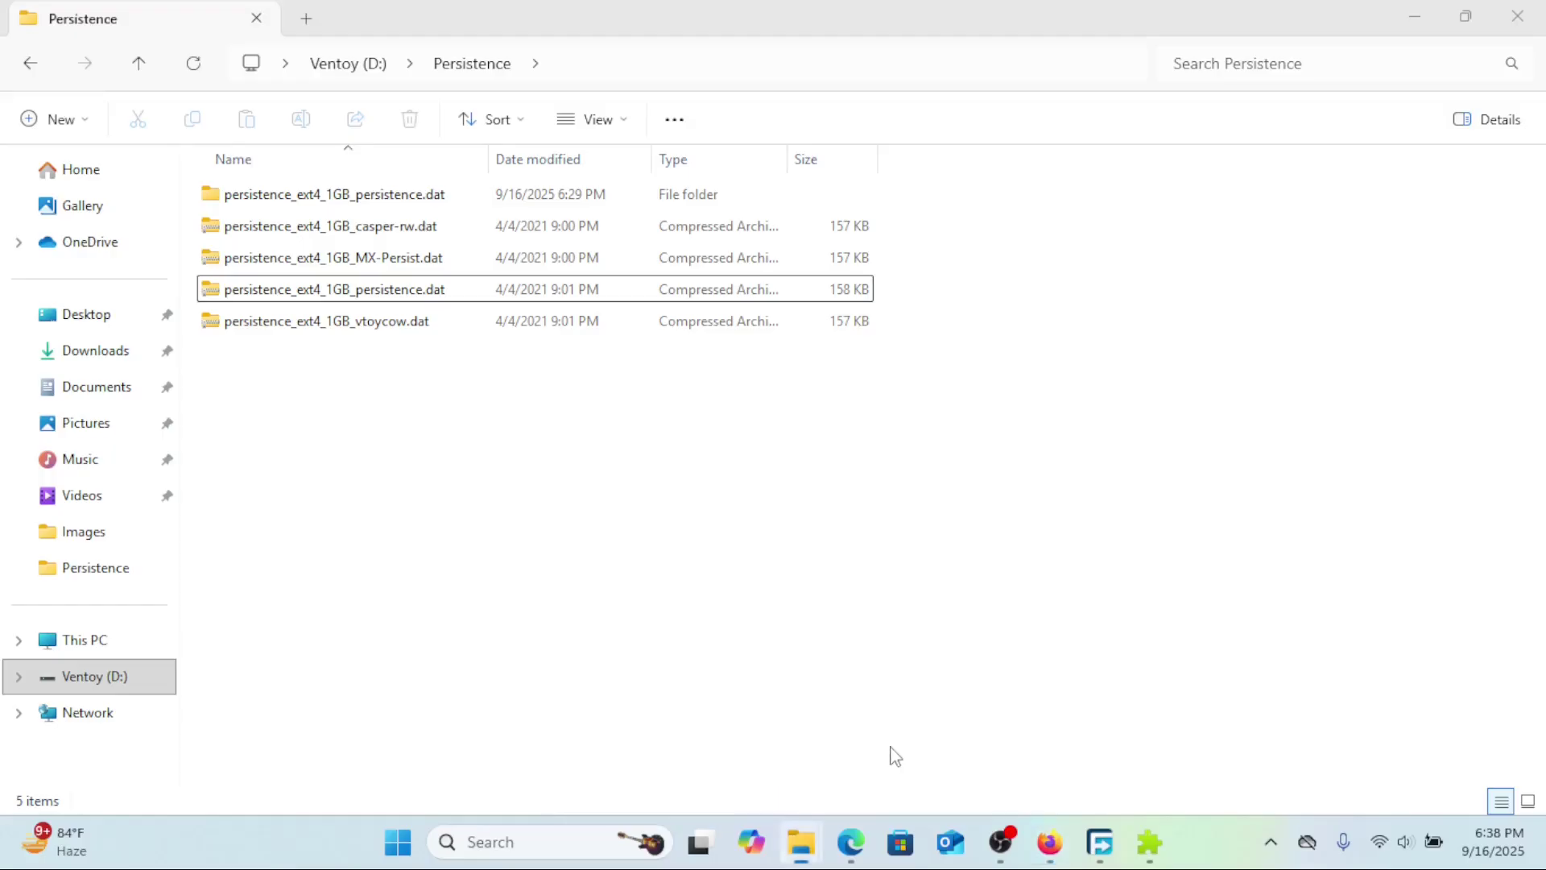
double_click(363, 199)
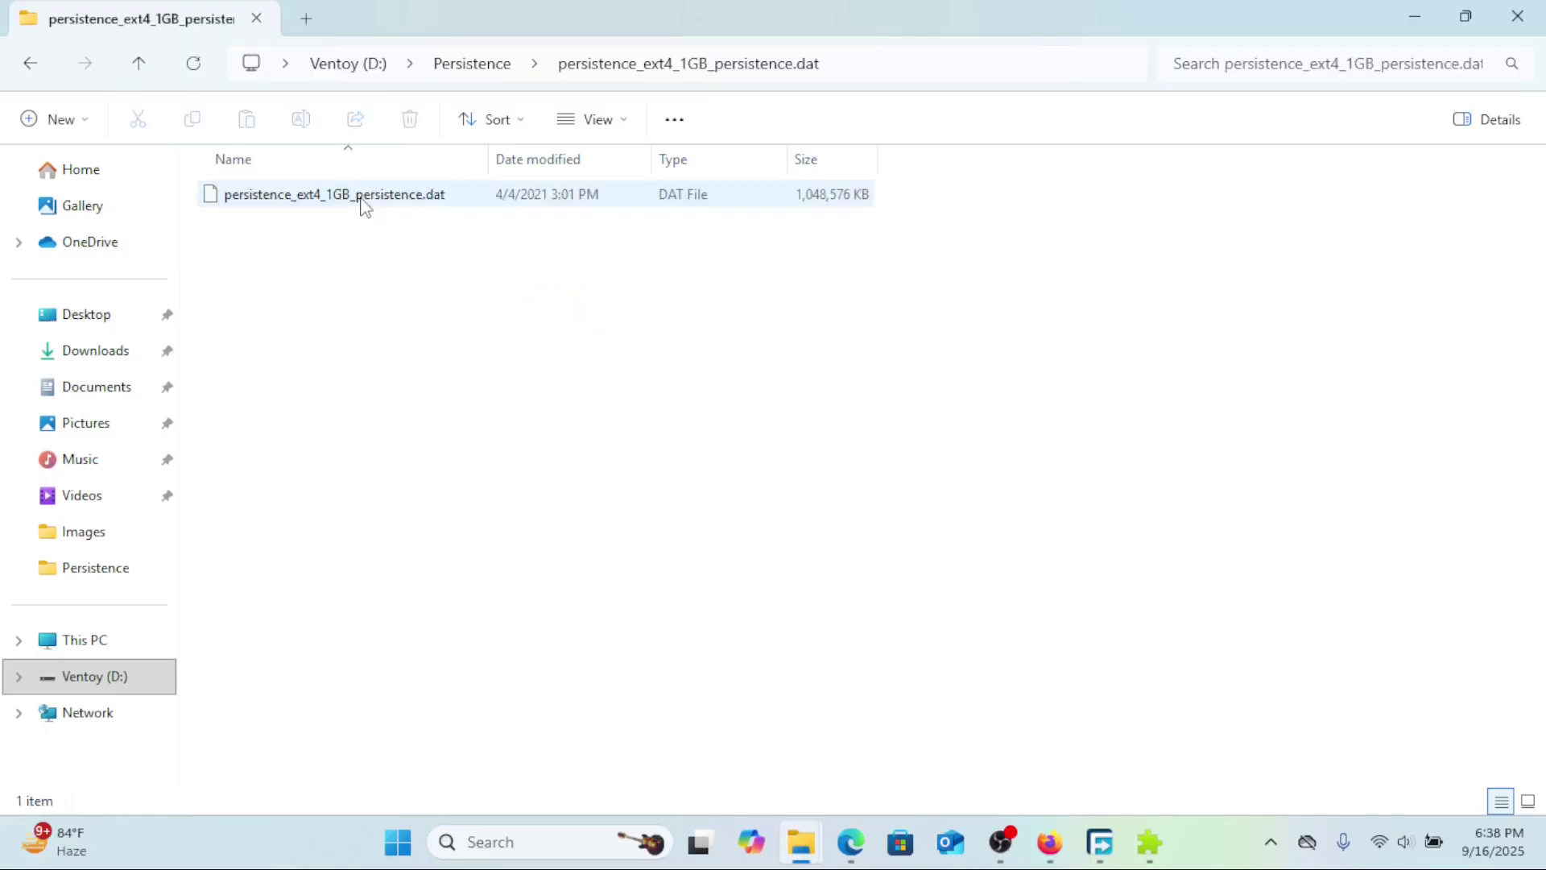
left_click(983, 60)
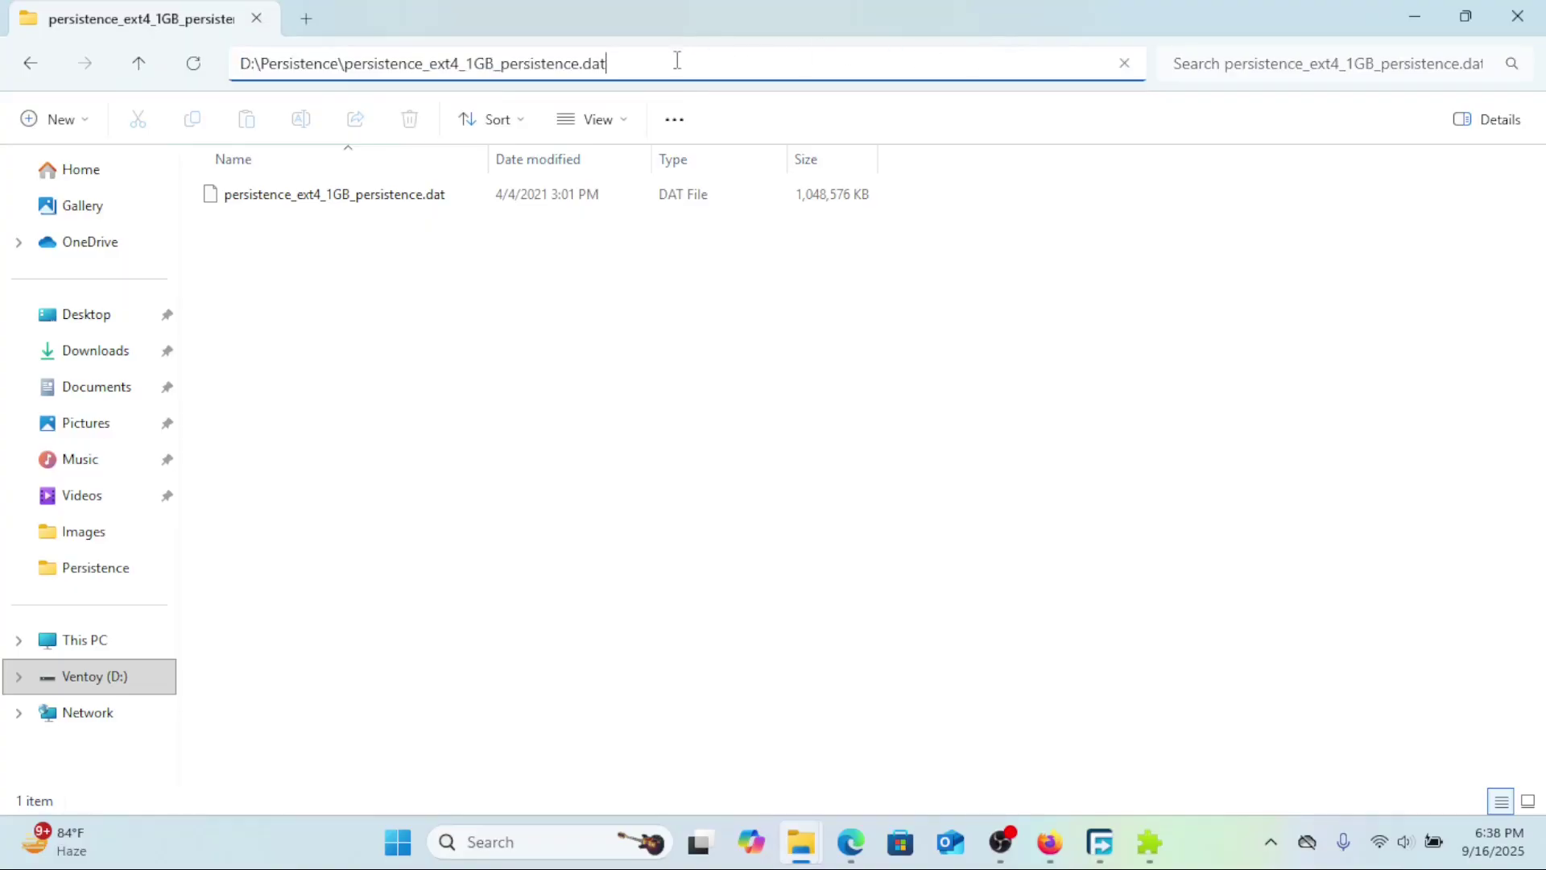
left_click_drag(603, 63, 233, 63)
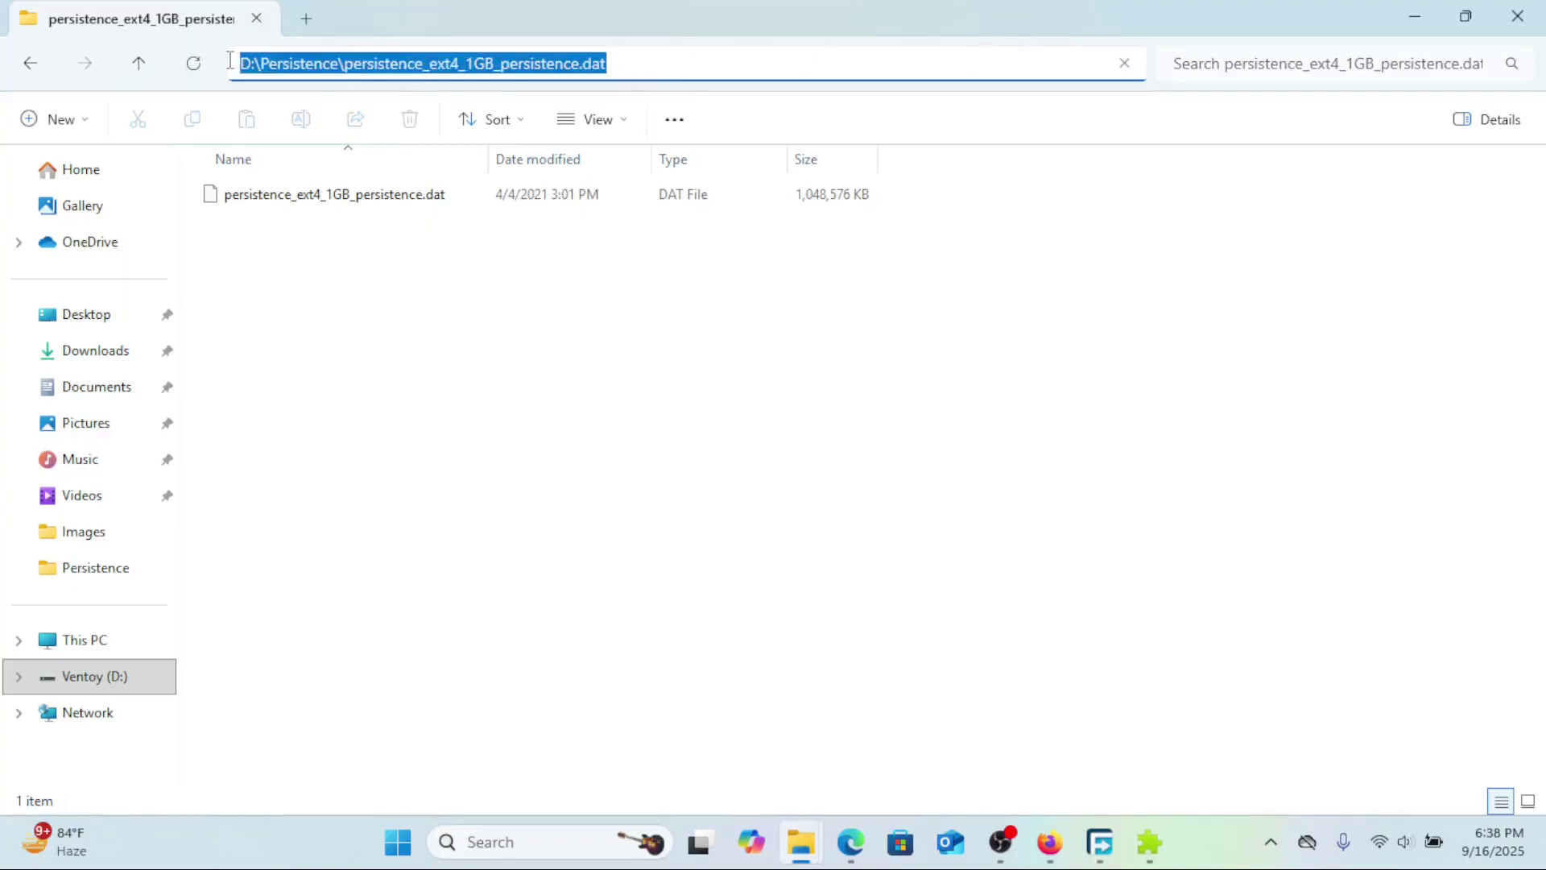
right_click(257, 64)
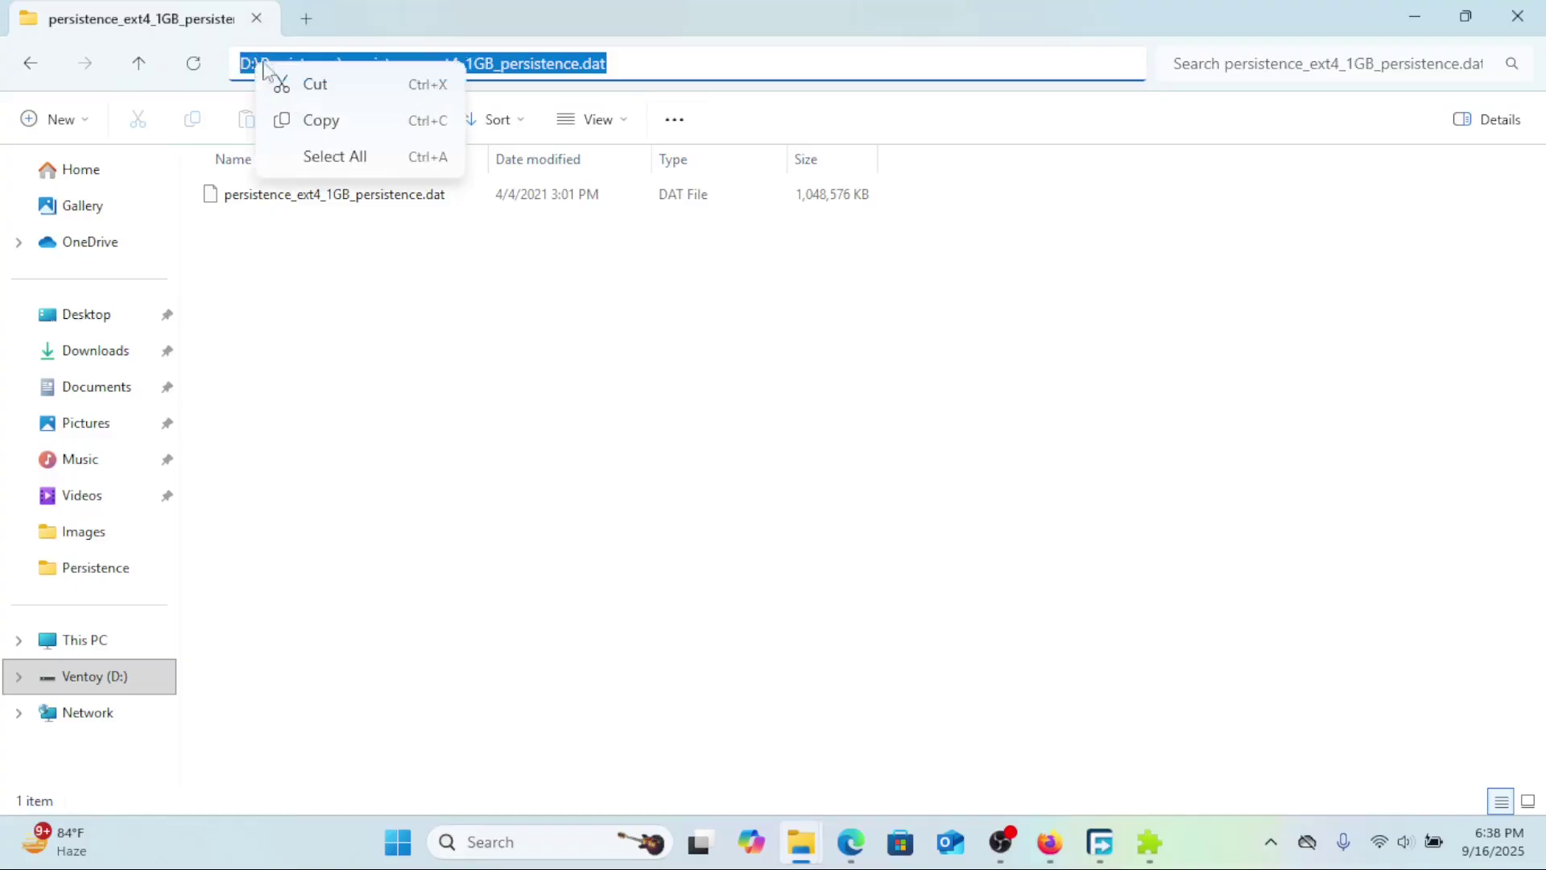
left_click(322, 120)
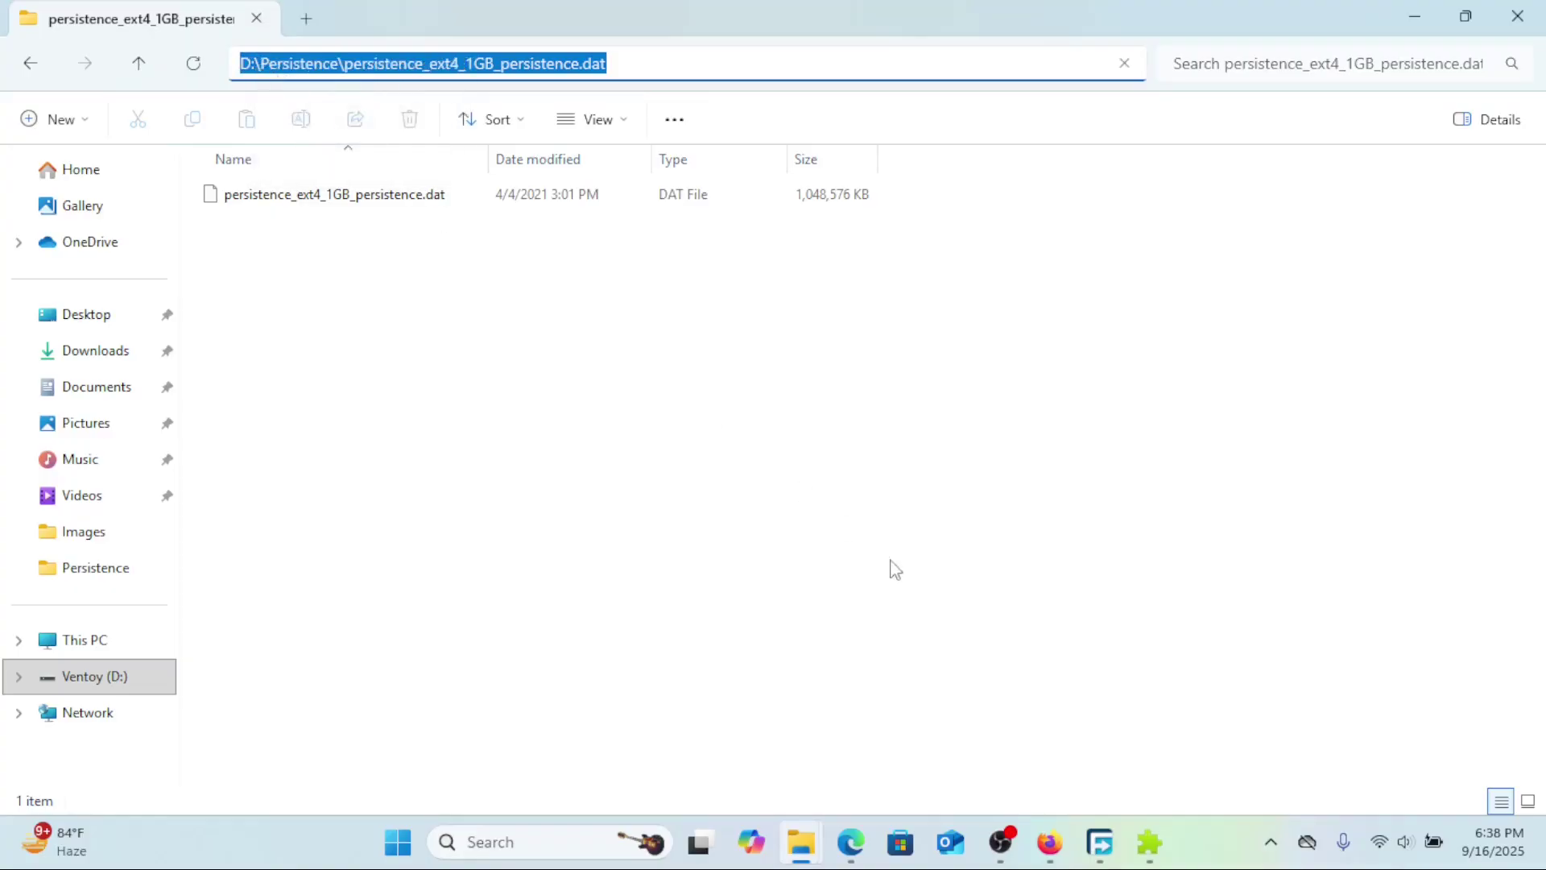
Paste the copied .dat path into the Set Persistence Dat File field.
left_click(1415, 16)
left_click(1069, 372)
left_click(631, 509)
type("D:\\Persistence\\persistence_ext4_1GB_persistence.dat")
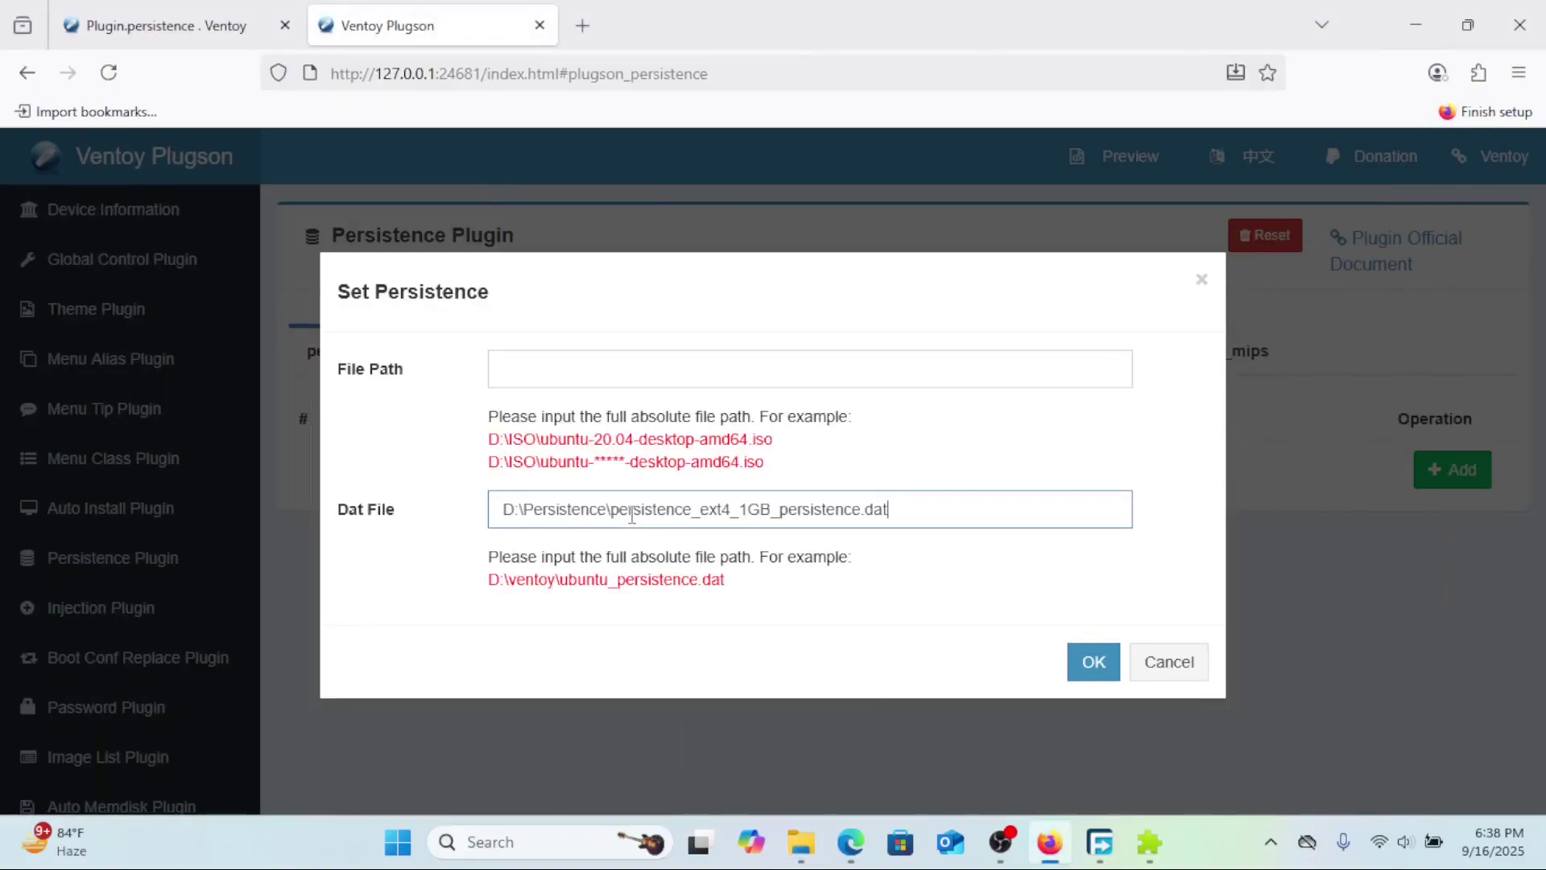
left_click(801, 842)
Paste the ISO folder's path into File Path as D:\ISO\.
left_click(29, 63)
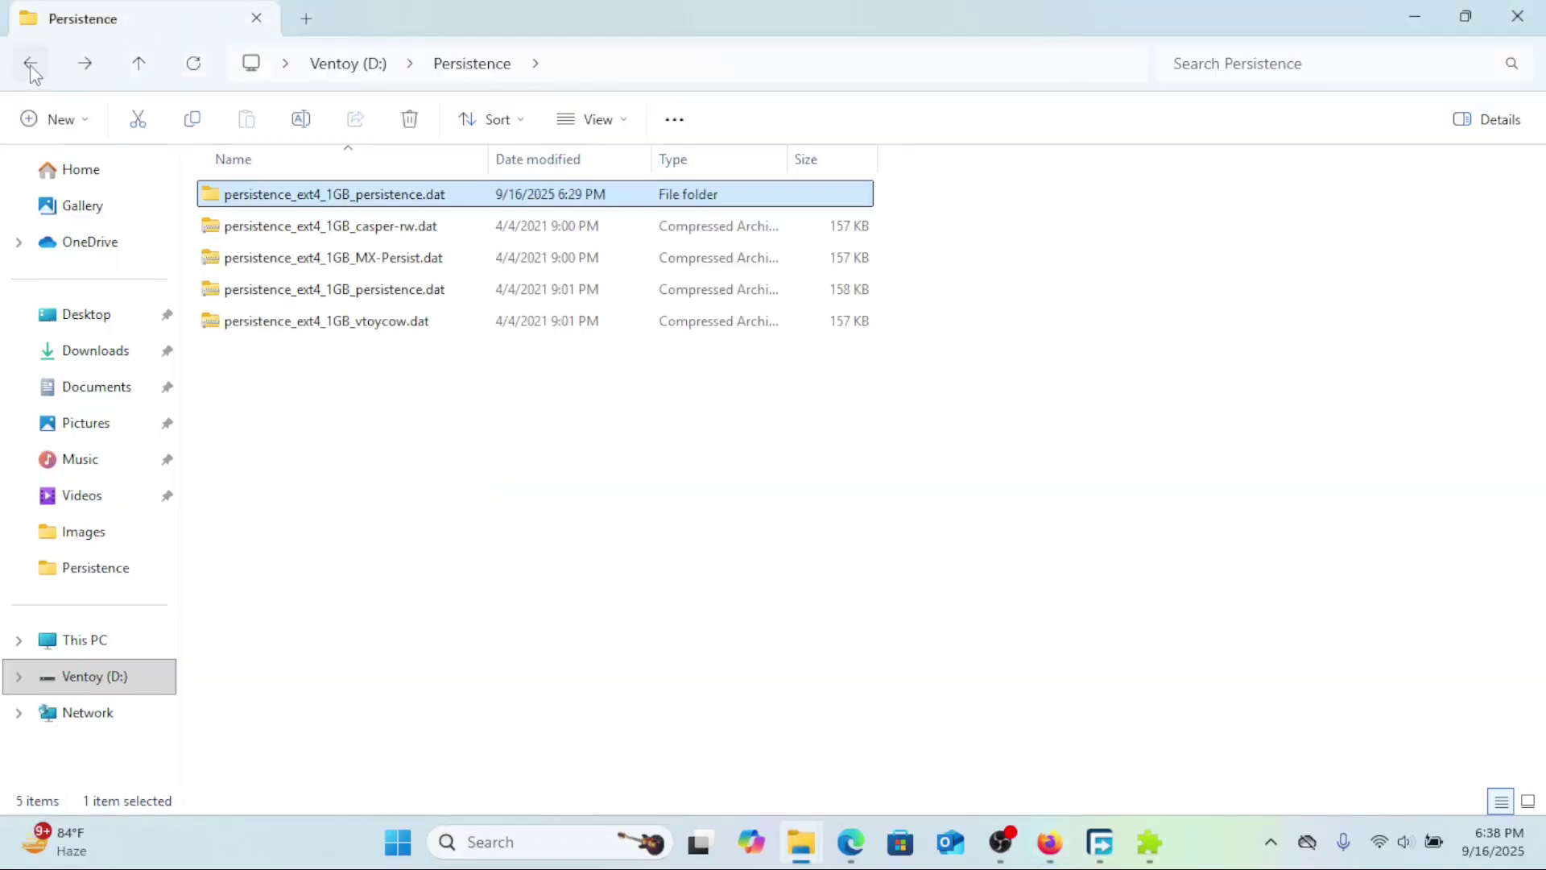
left_click(31, 65)
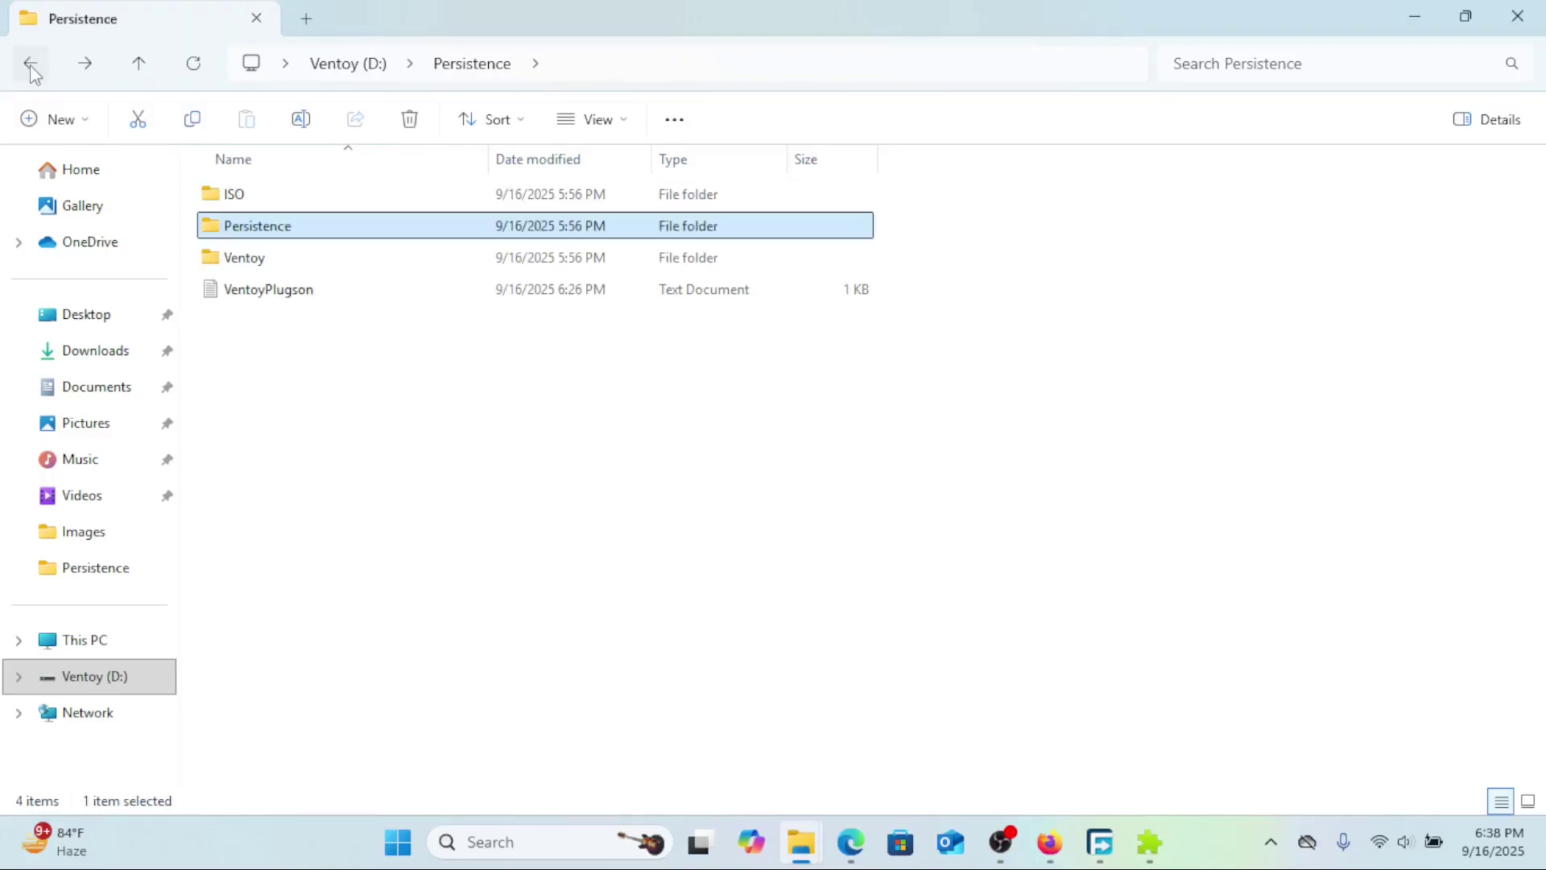
double_click(233, 196)
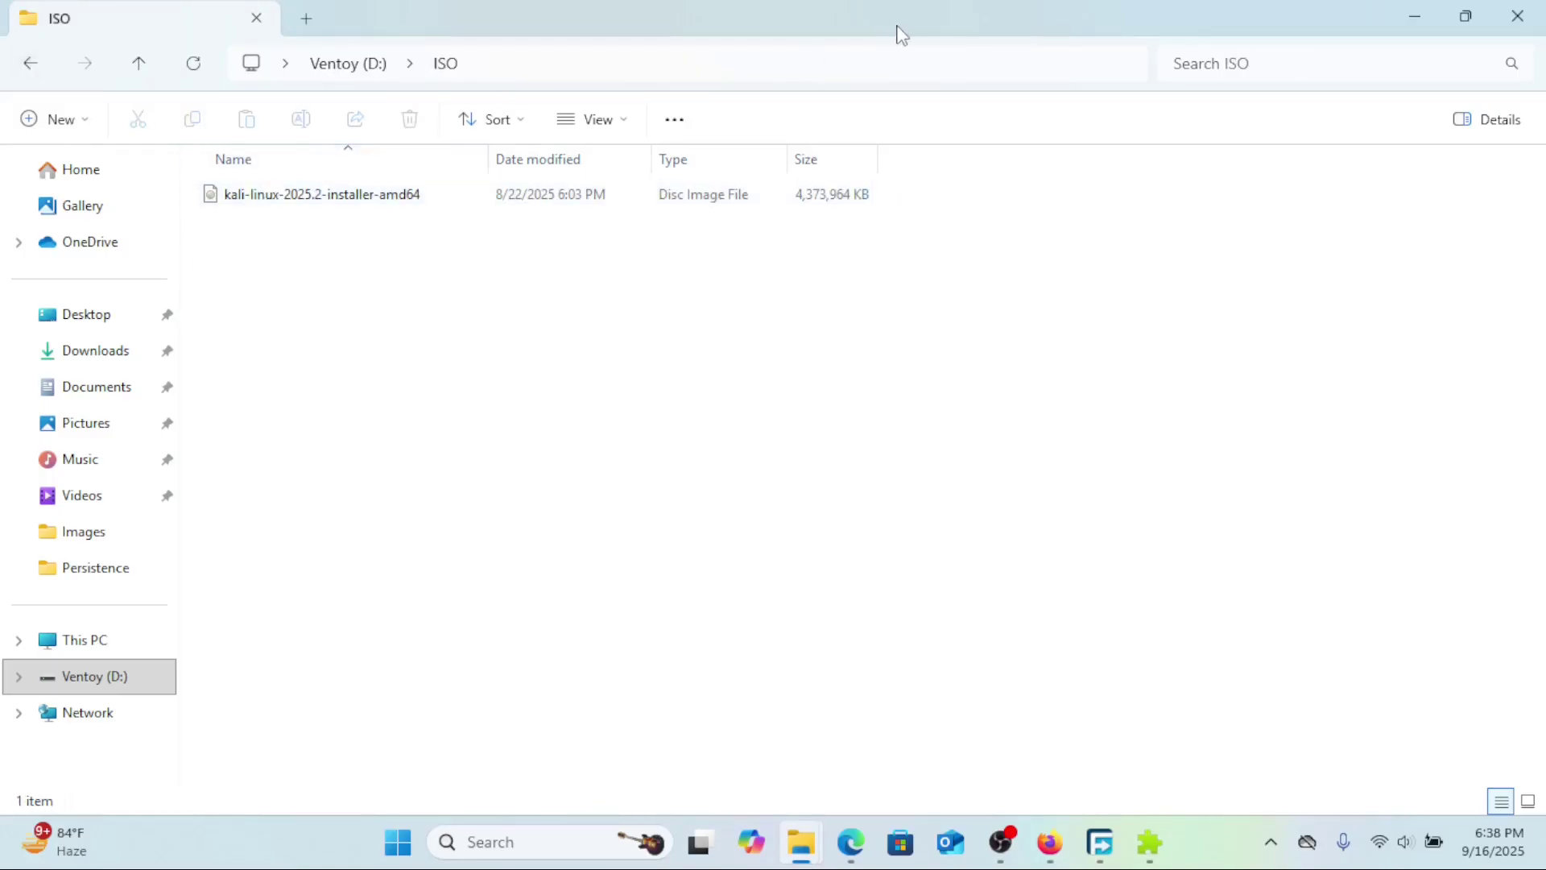
left_click(1021, 72)
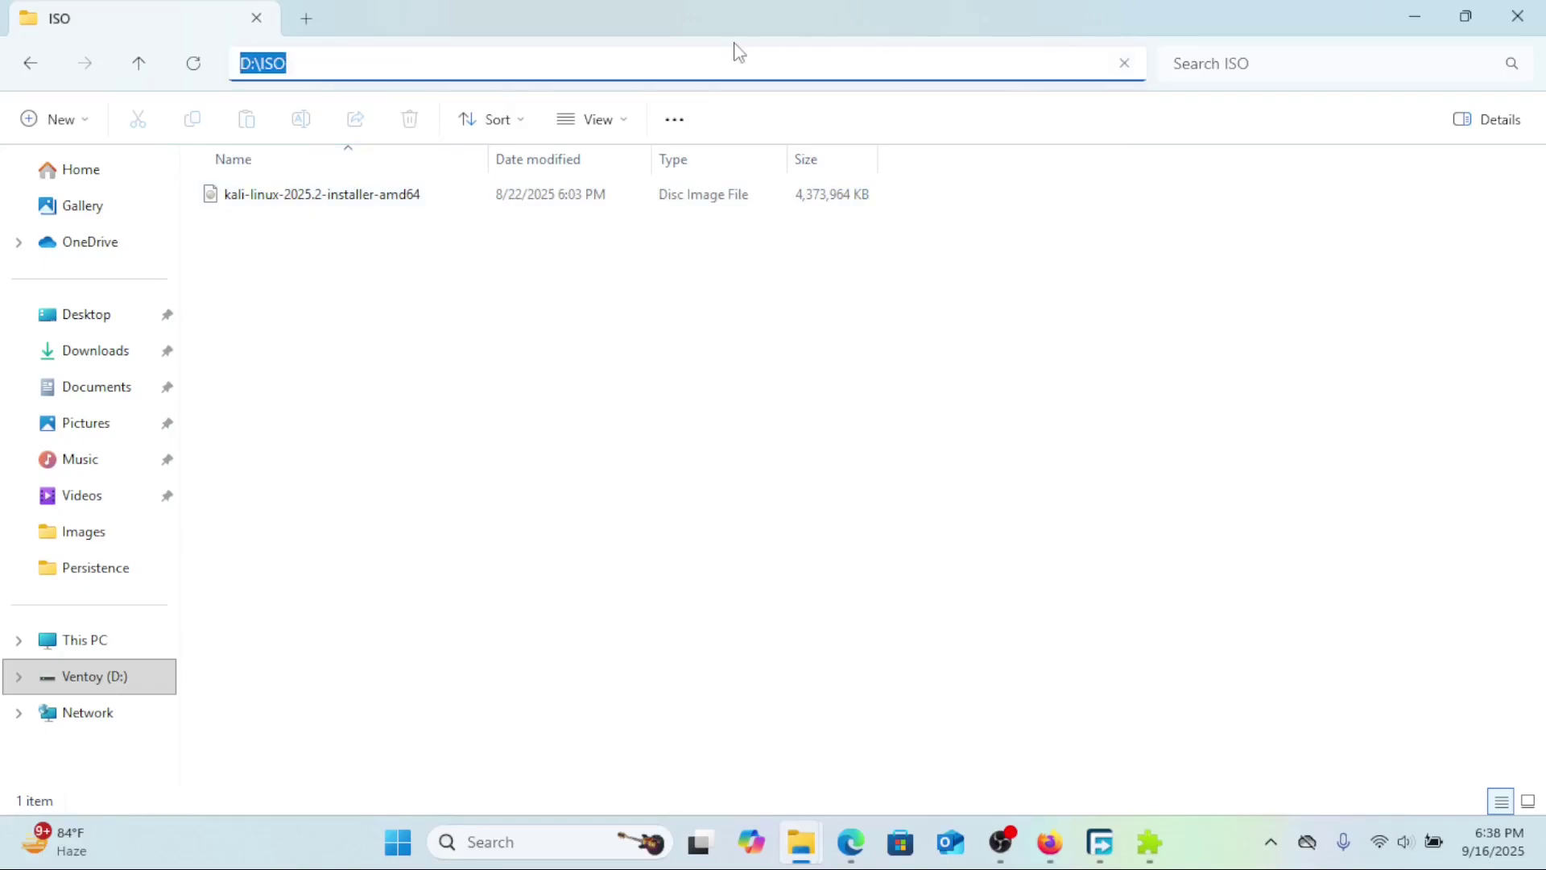
right_click(266, 68)
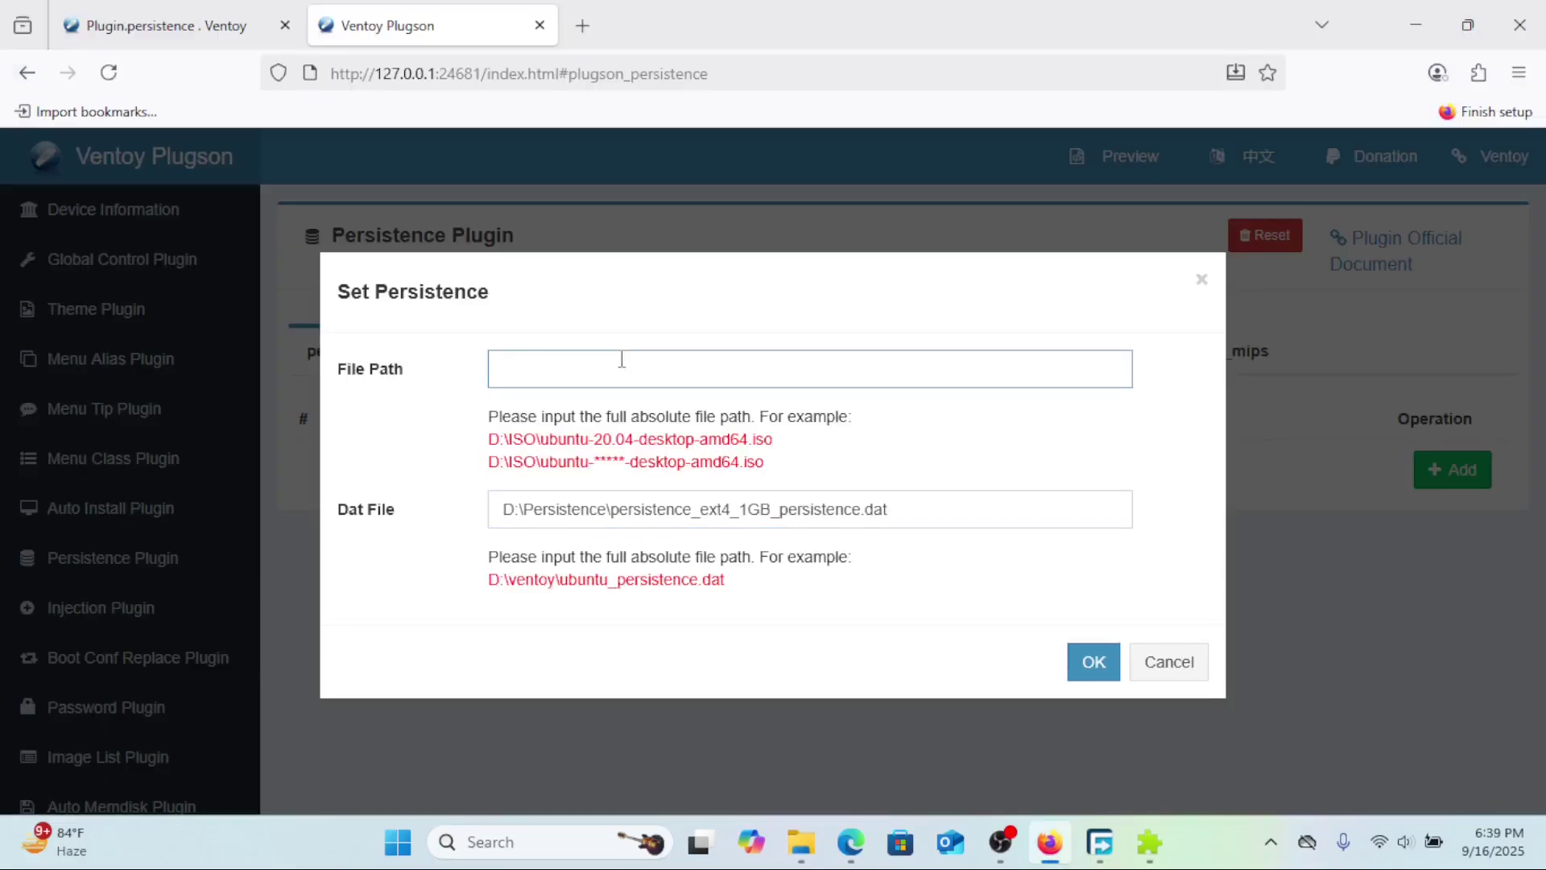
type("D:\\ISO")
type("\\")
mouse_move(801, 843)
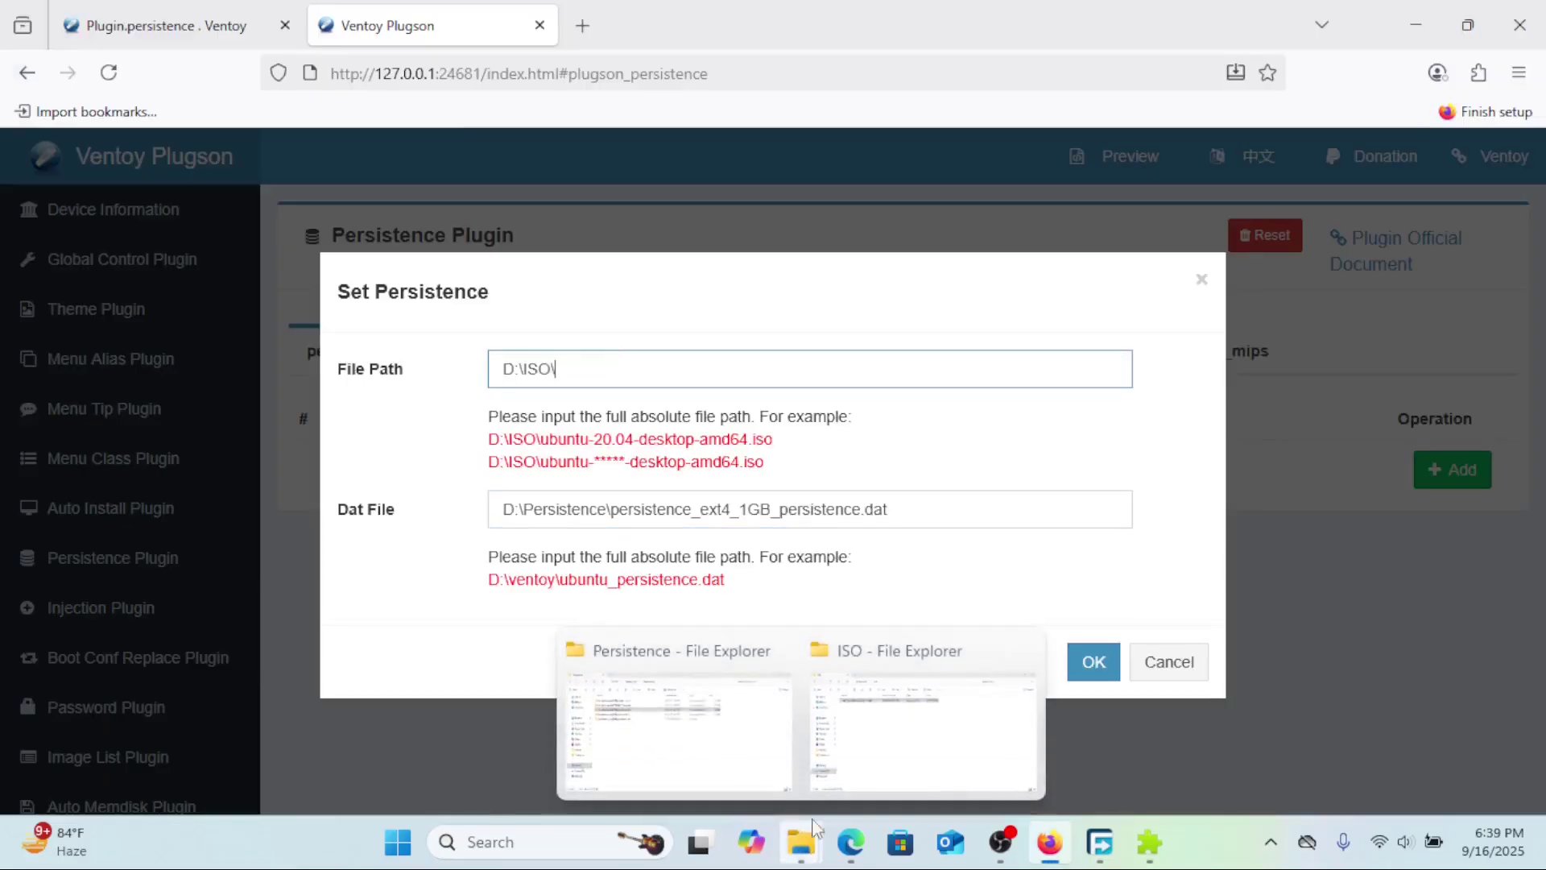
Copy the Kali ISO's file name from the ISO folder.
left_click(928, 706)
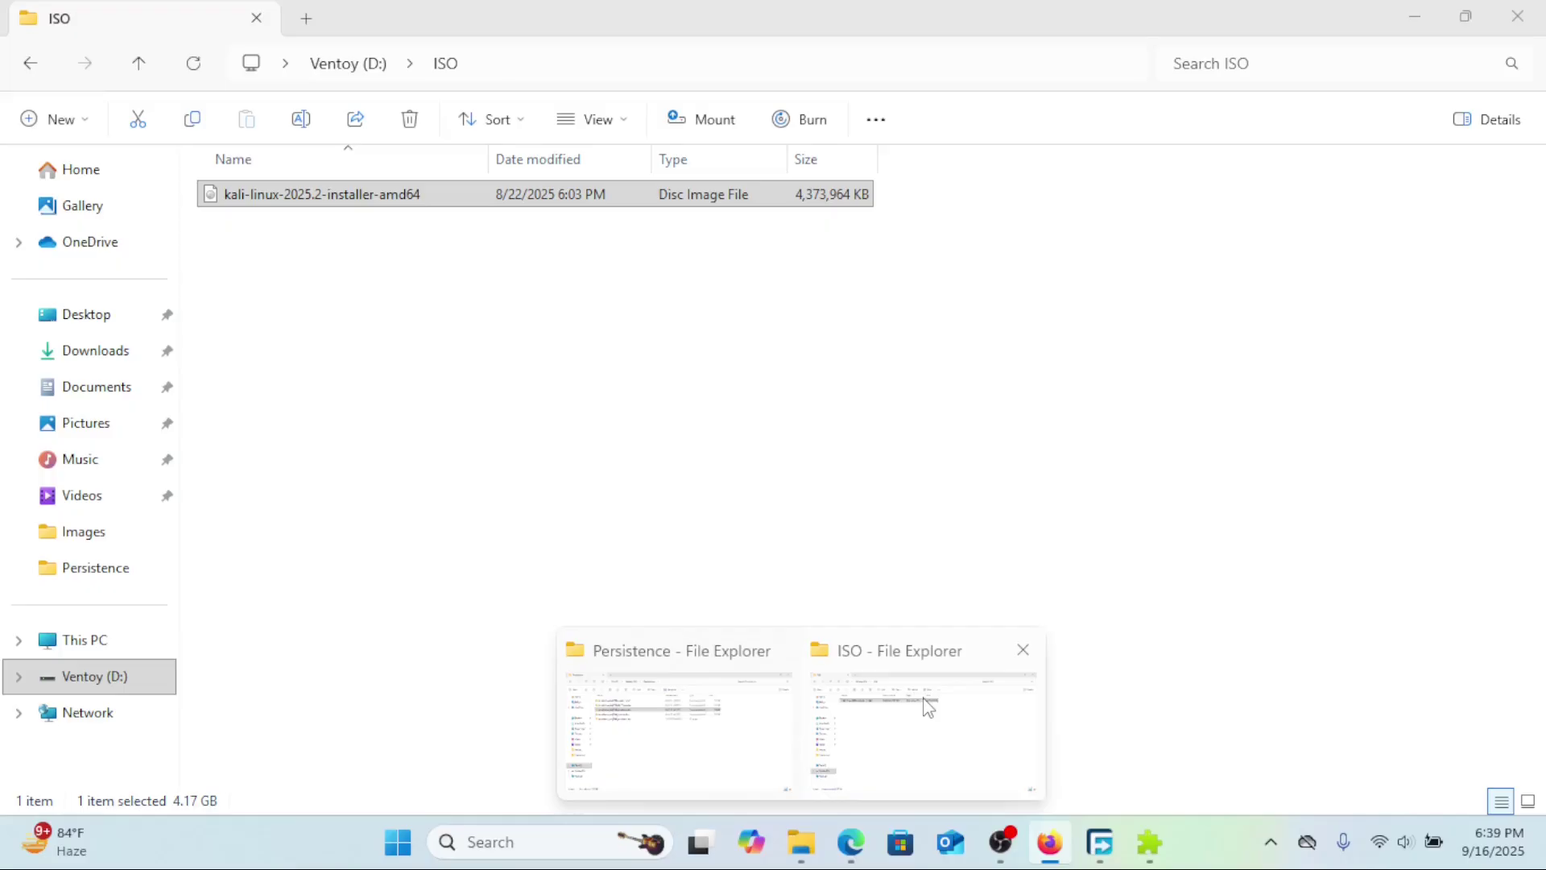
left_click(369, 199)
right_click(368, 199)
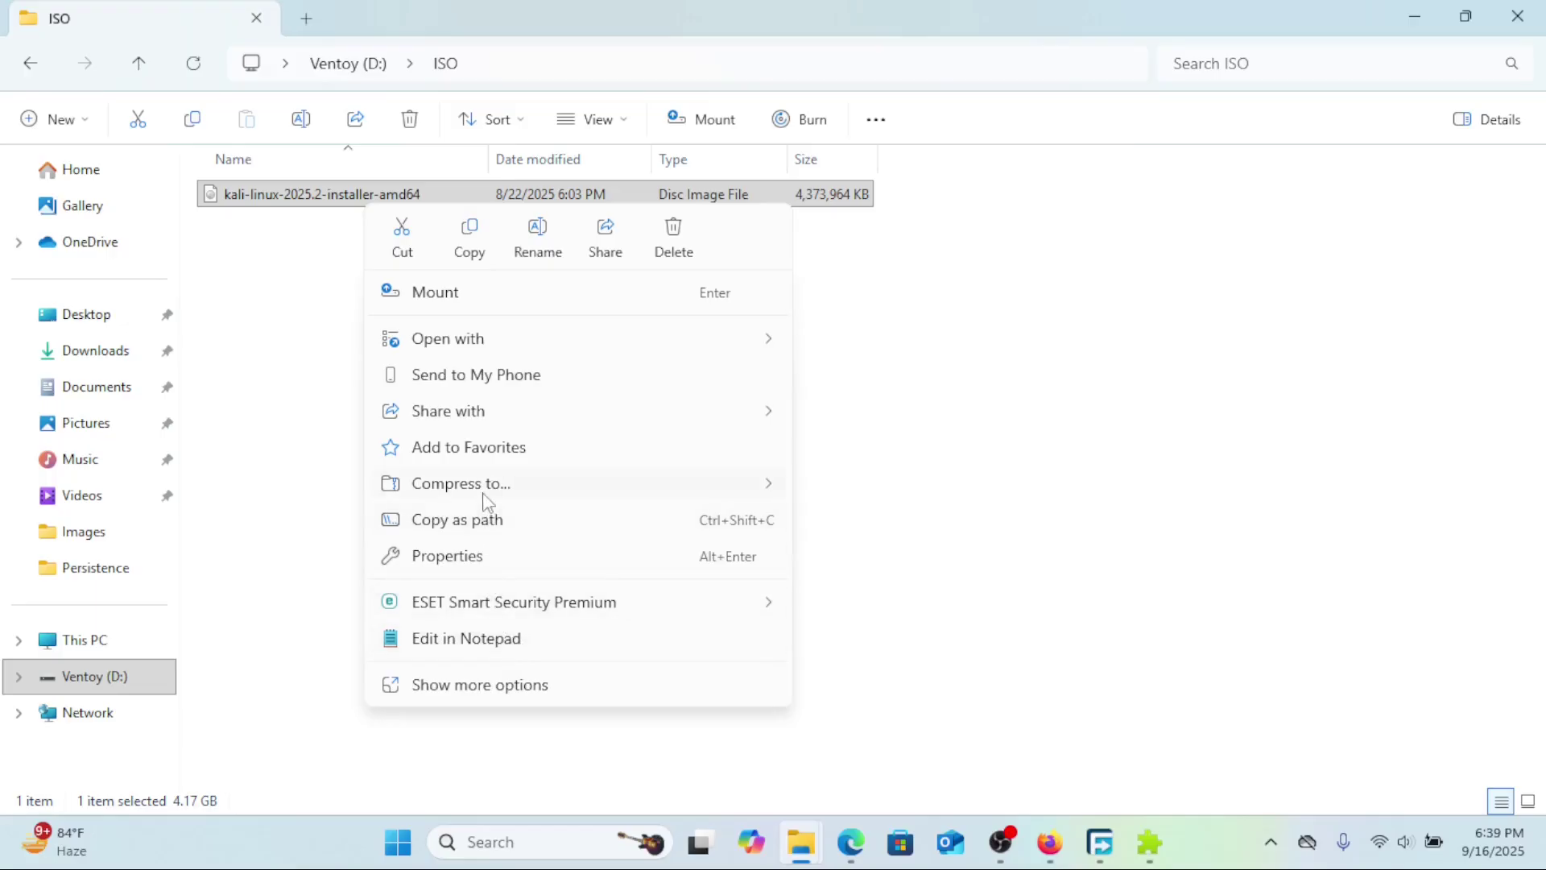
left_click(537, 237)
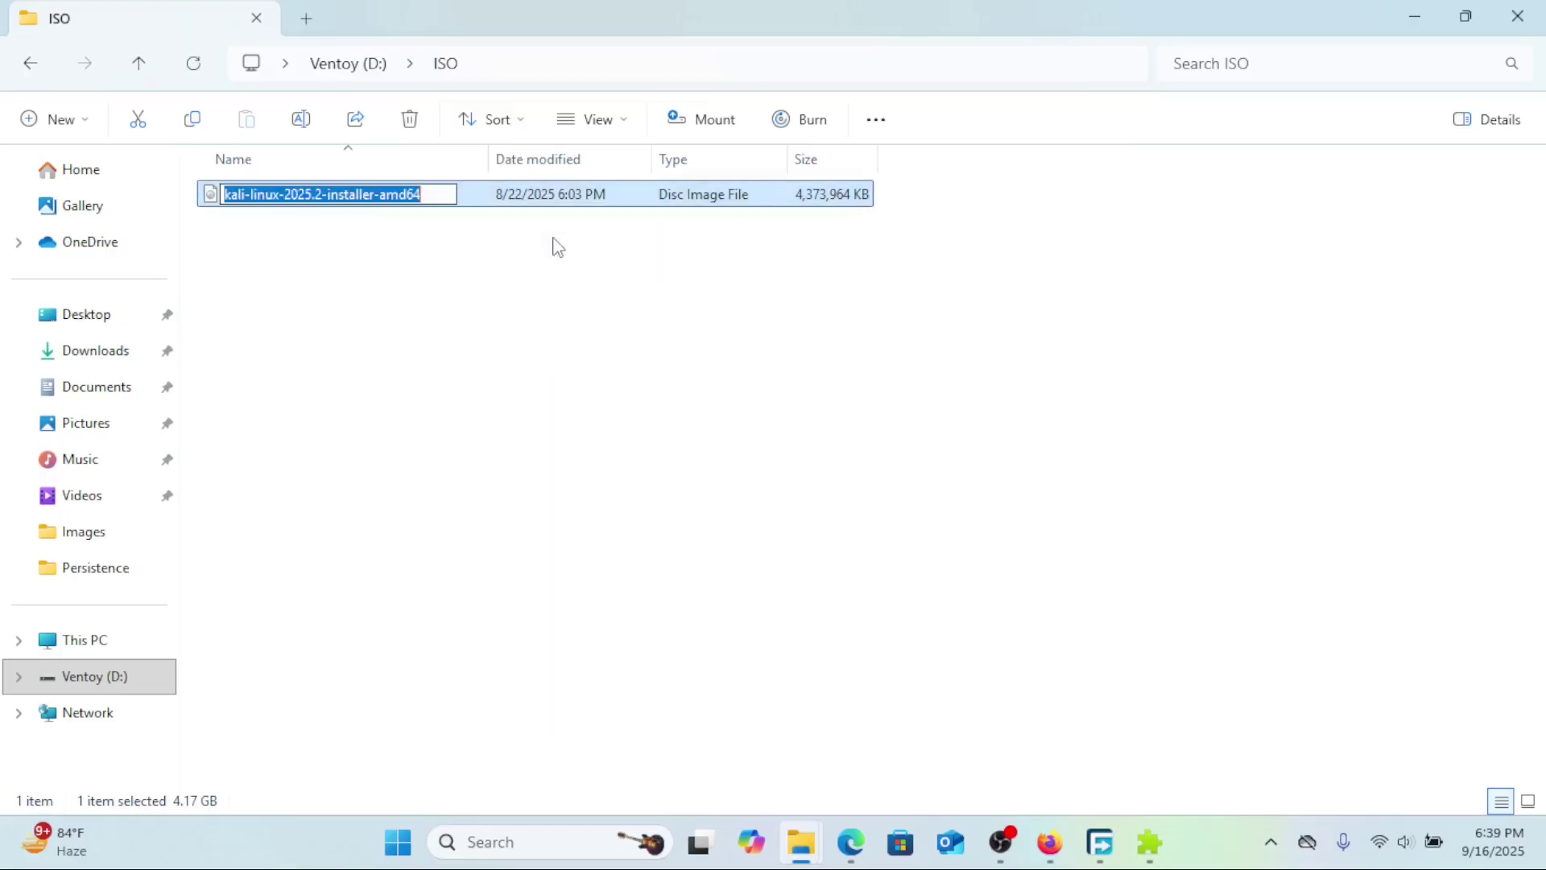
right_click(407, 197)
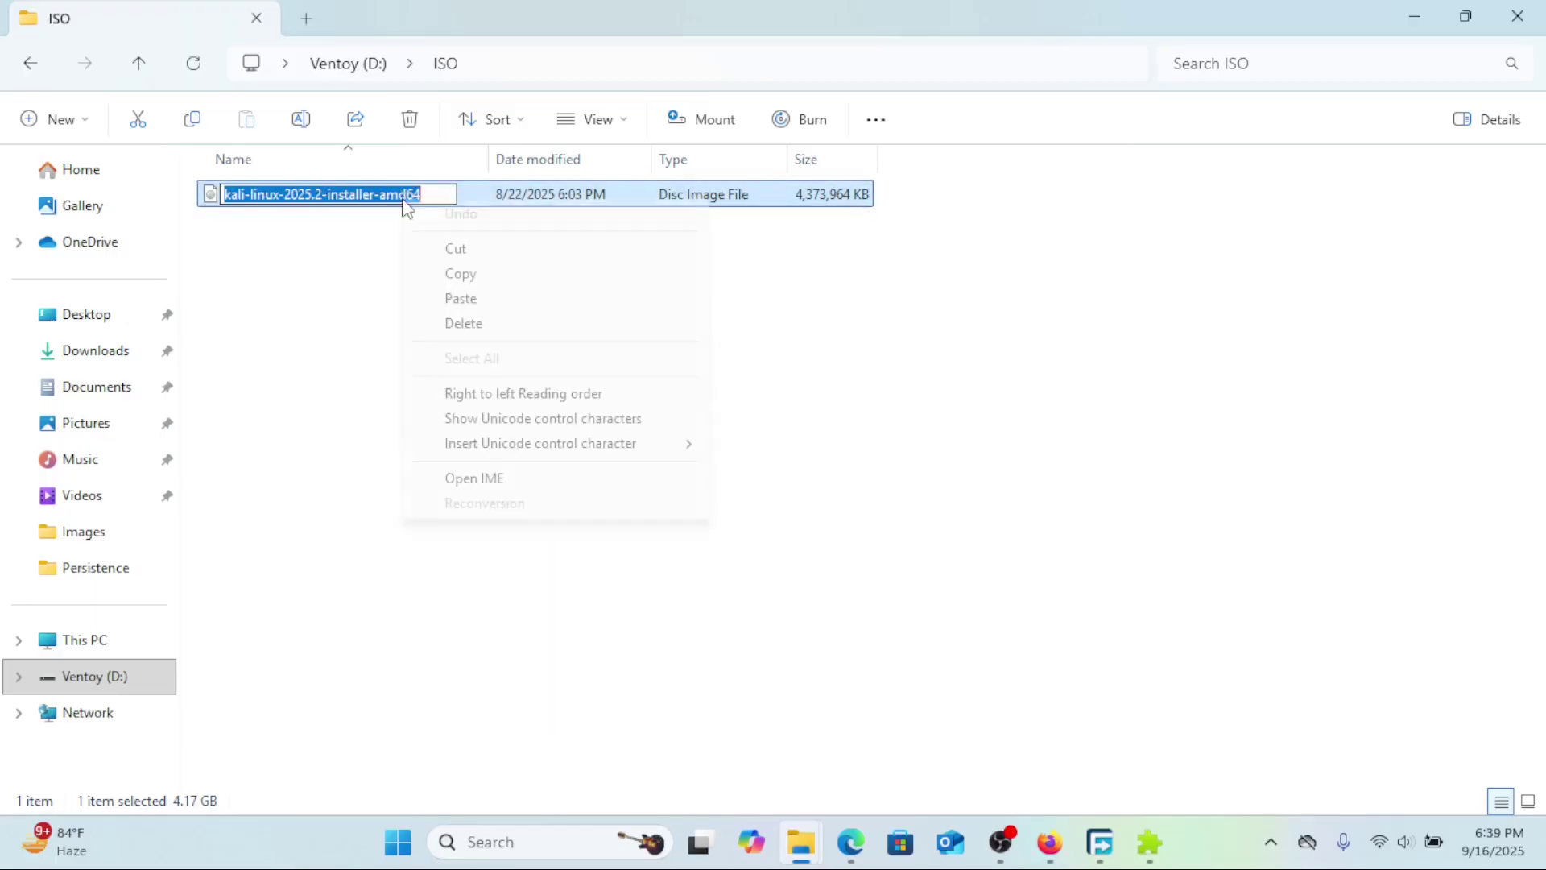
left_click(469, 276)
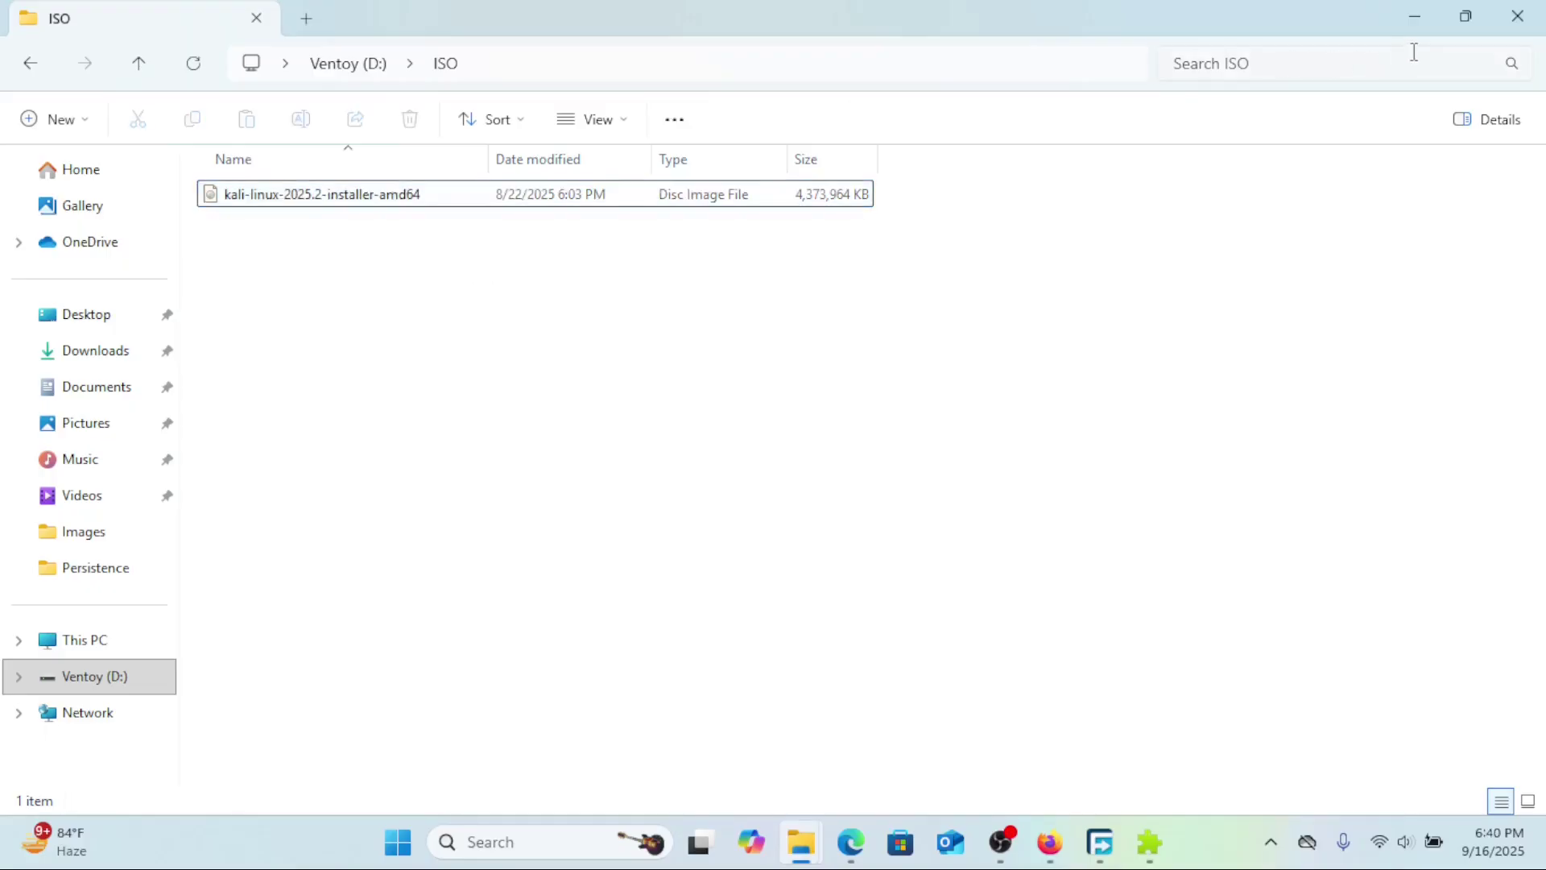
left_click(1414, 16)
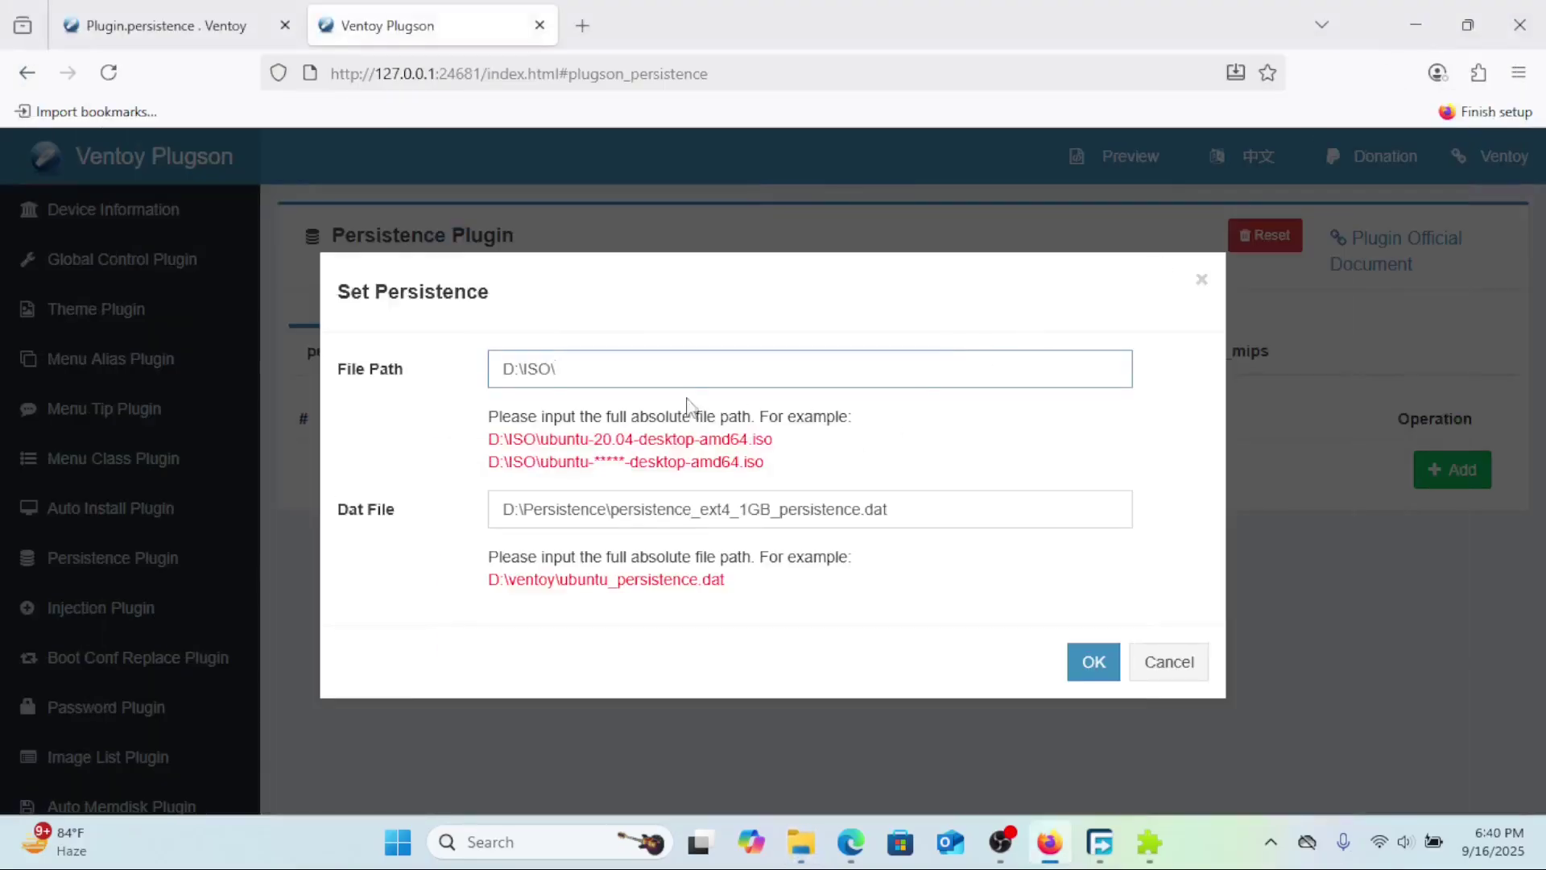
Append the Kali ISO name after D:\ISO\ and save the entry with the 1GB .dat file.
left_click(686, 378)
type("kali-linux-2025.2-installer-amd64")
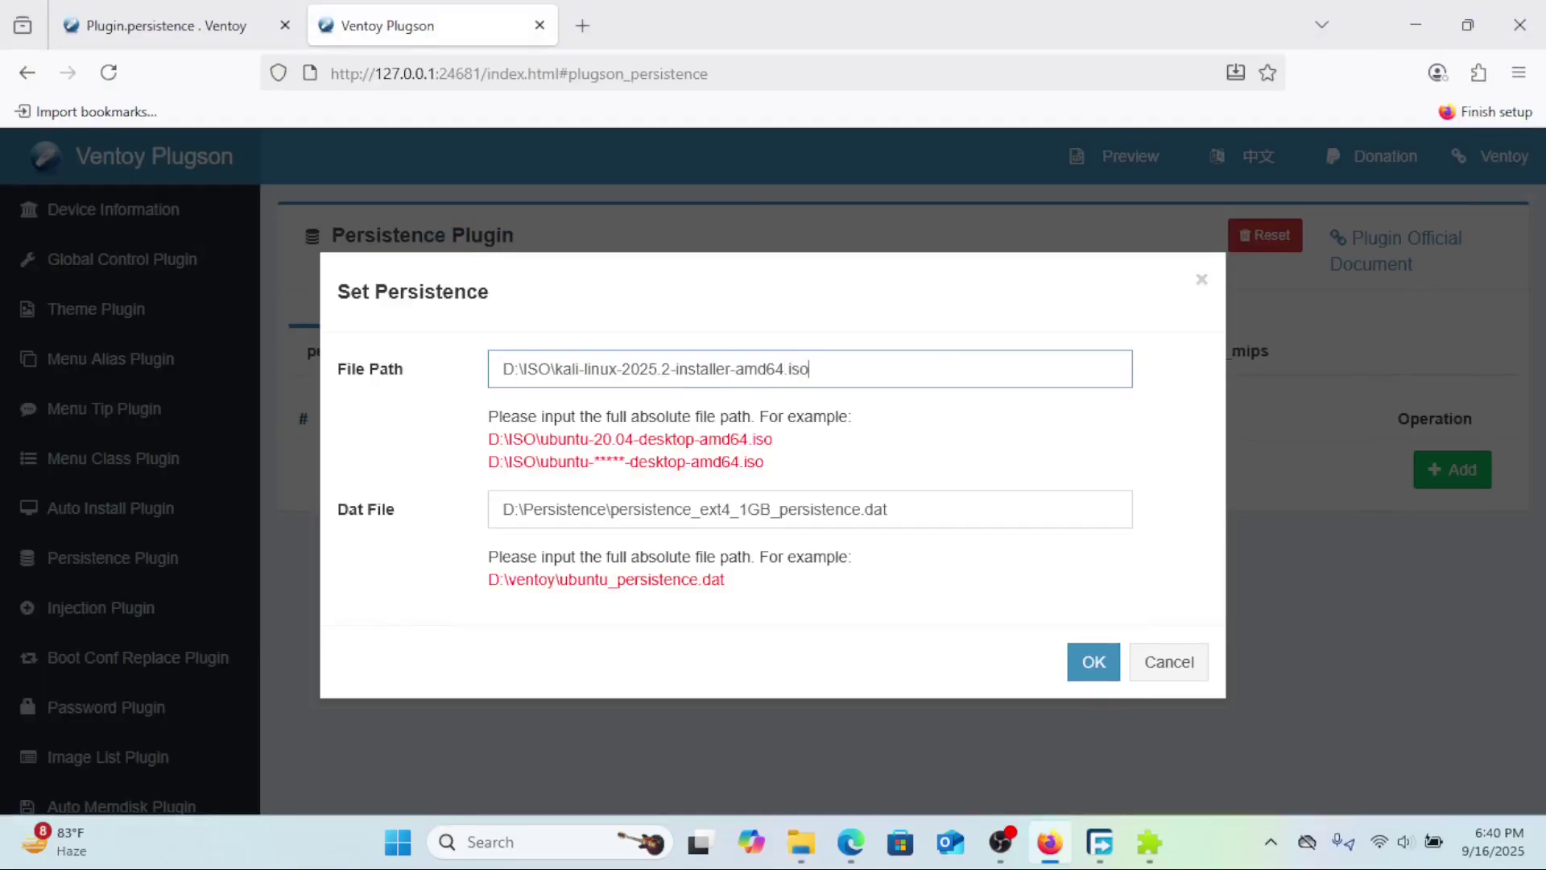
left_click(1093, 663)
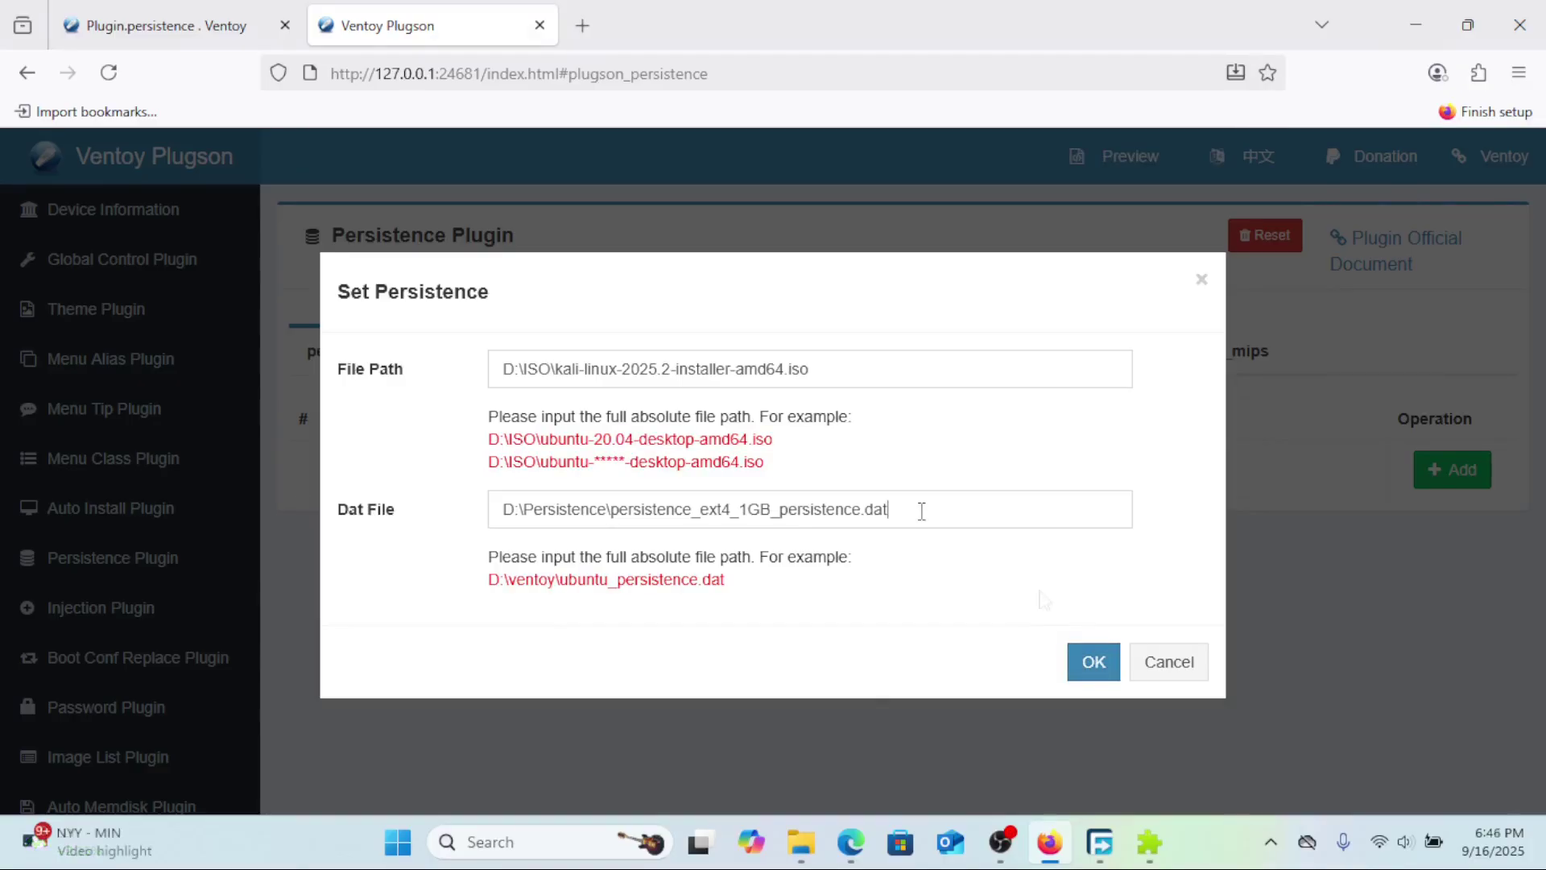
left_click(920, 511)
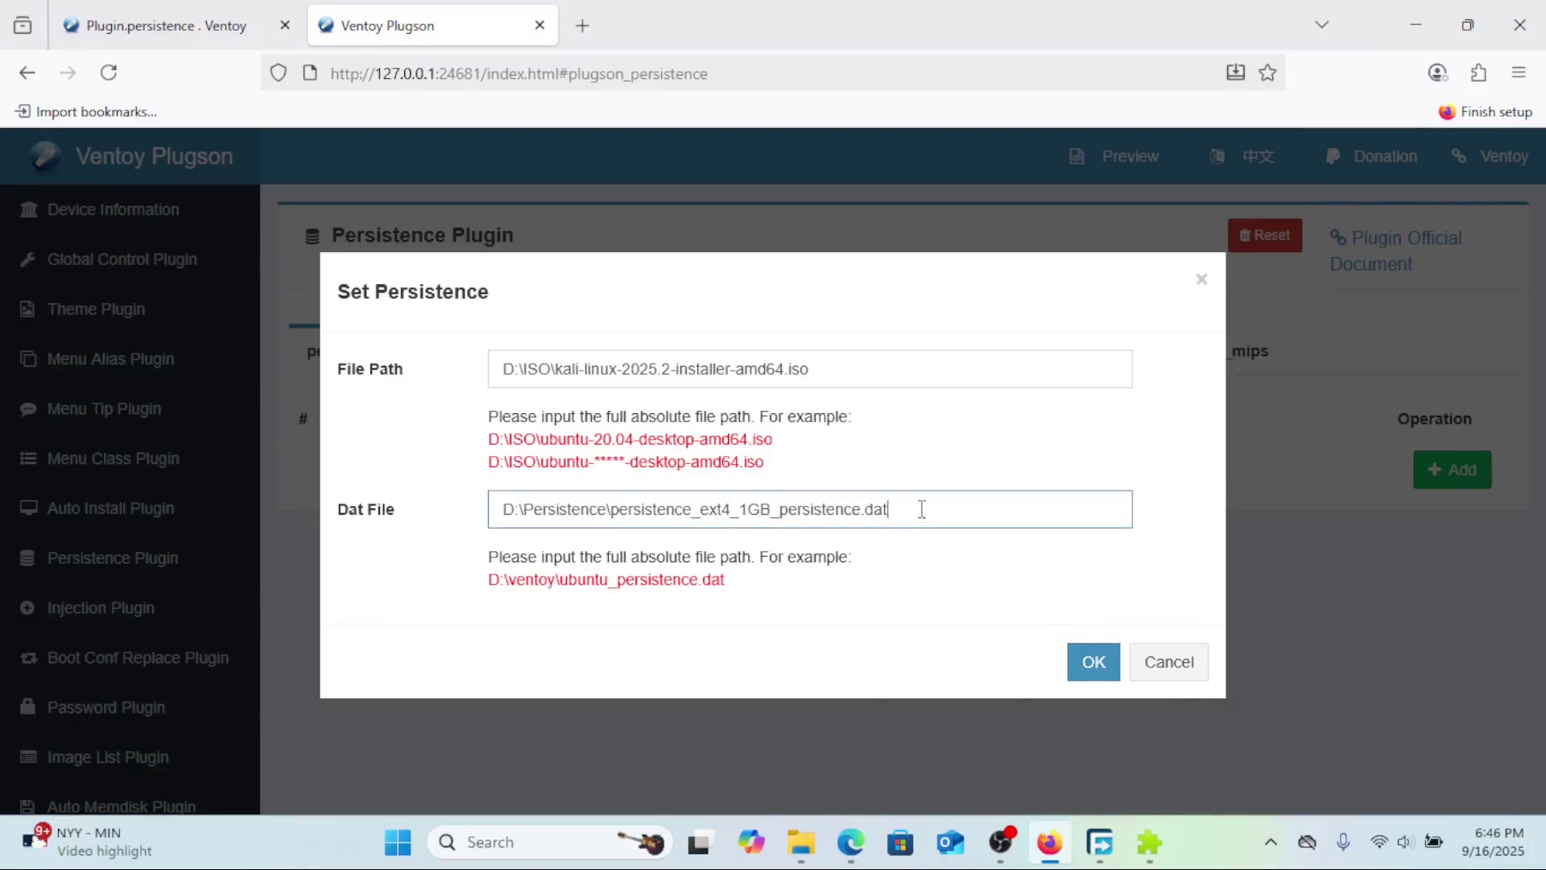
left_click(1092, 662)
left_click(1093, 662)
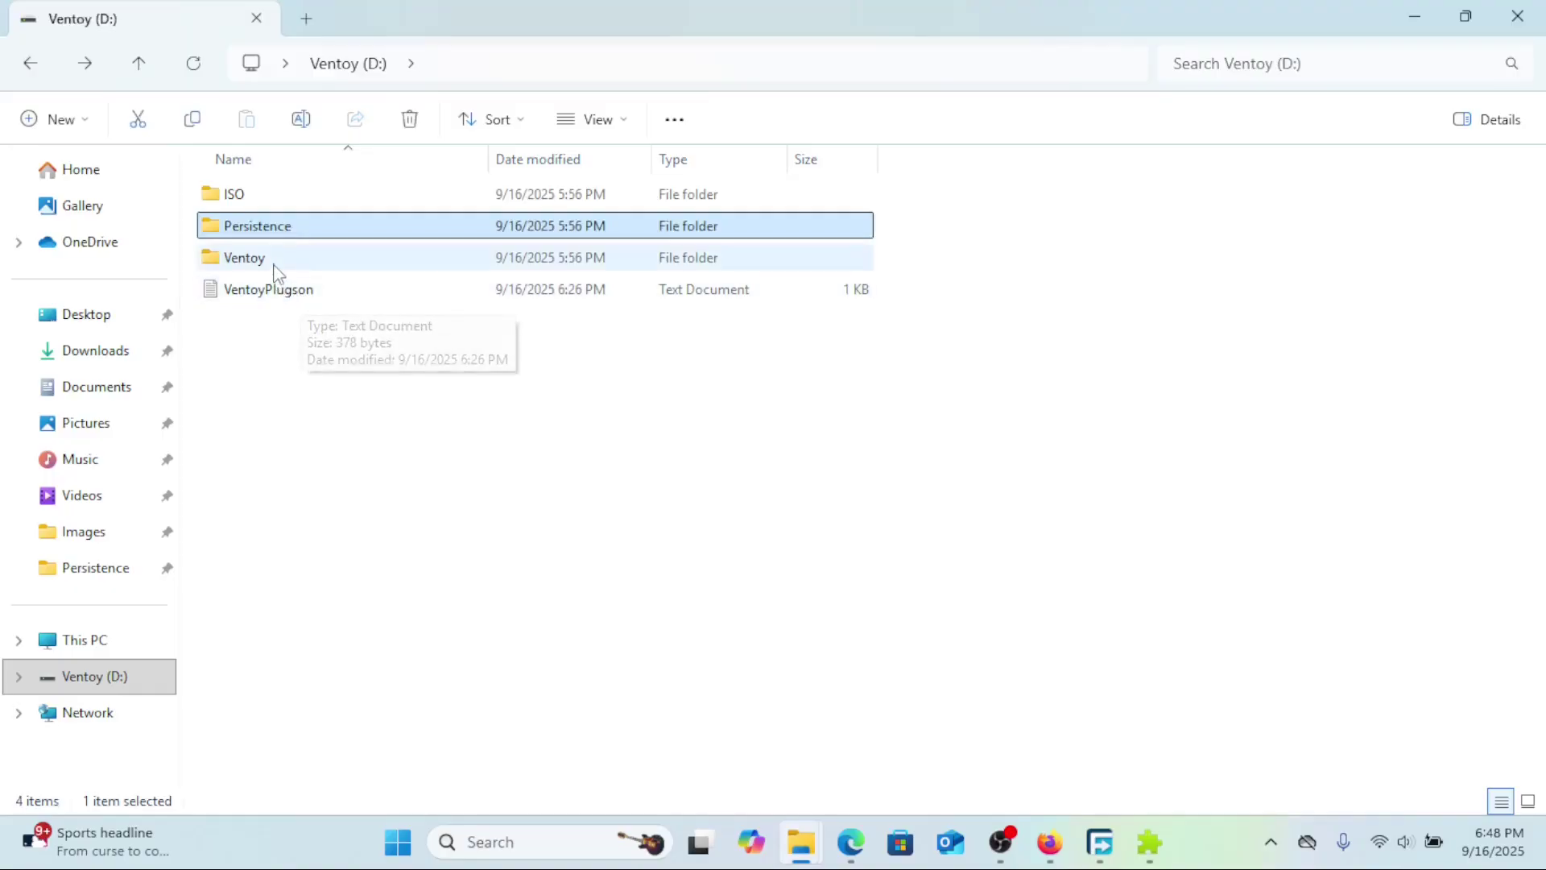
Open ventoy.json from the drive's Ventoy folder in Notepad.
double_click(273, 257)
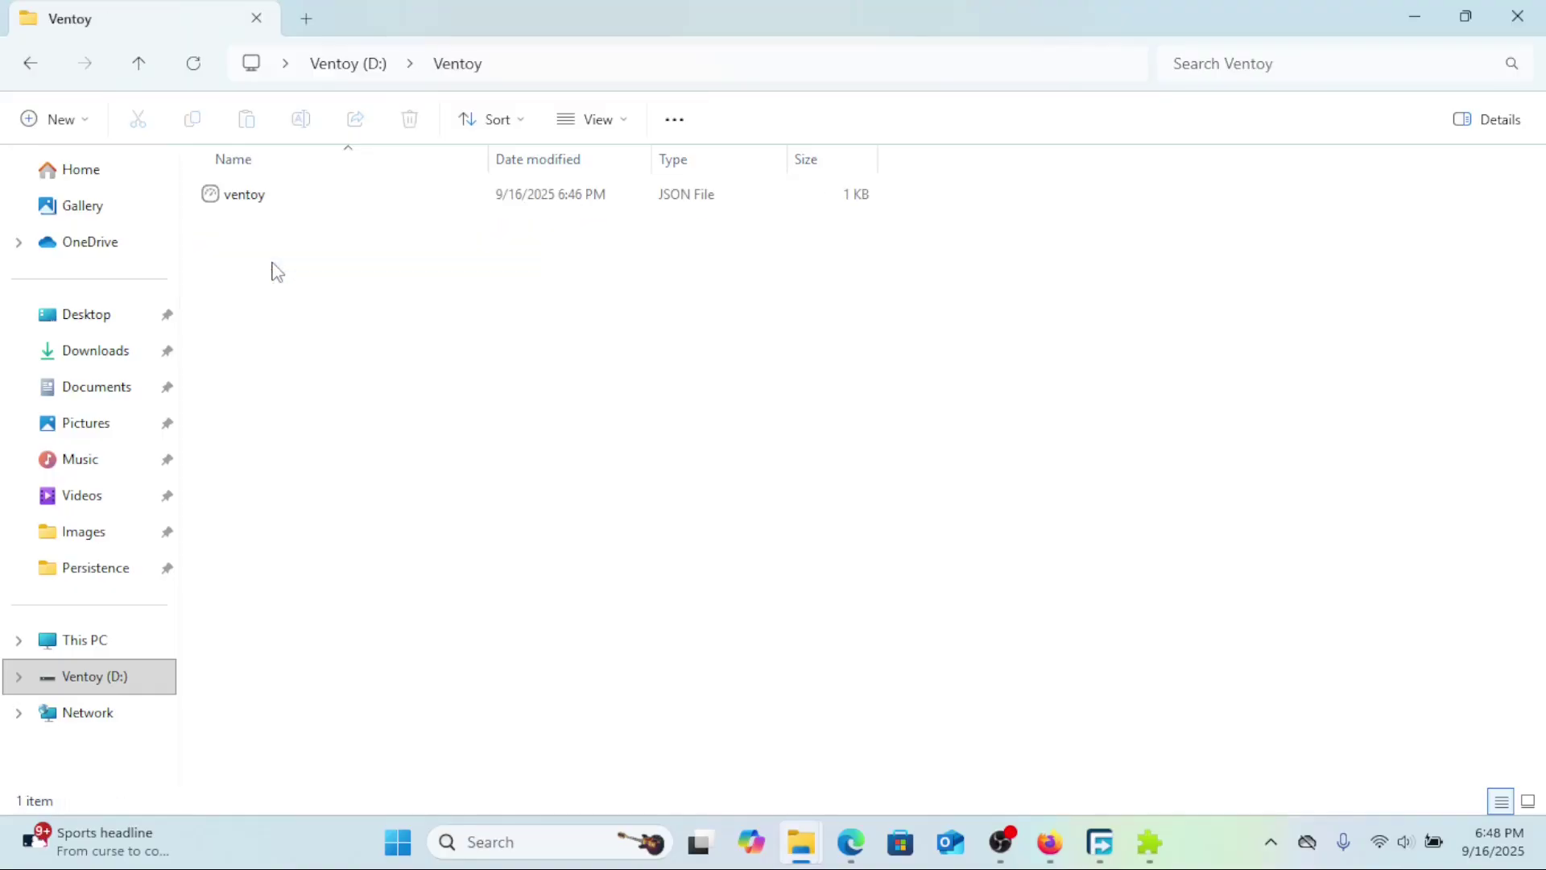
left_click(340, 200)
right_click(340, 203)
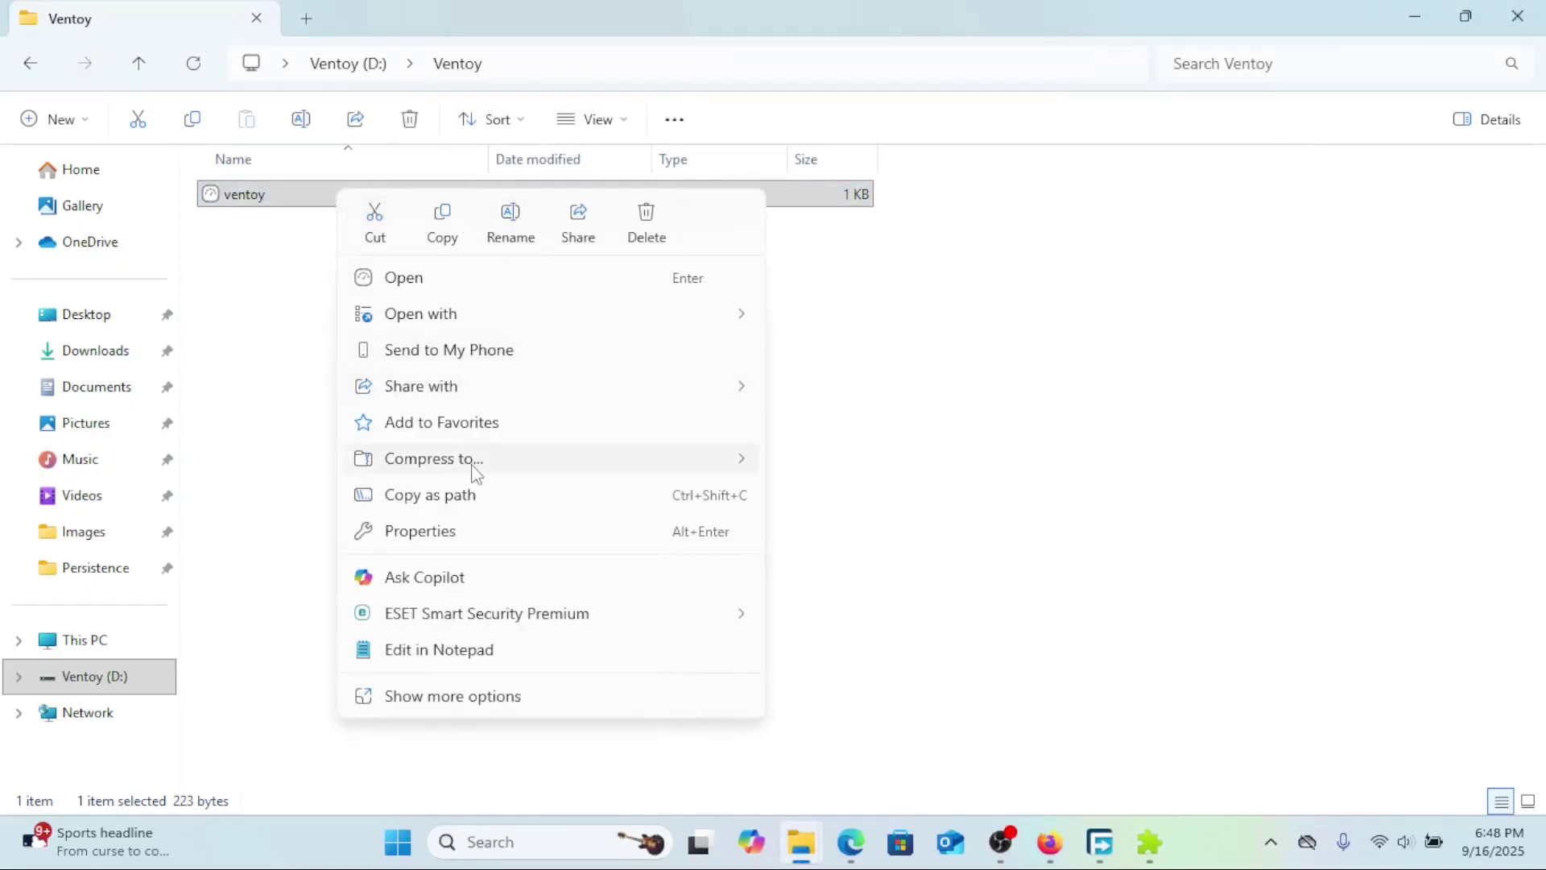
left_click(478, 653)
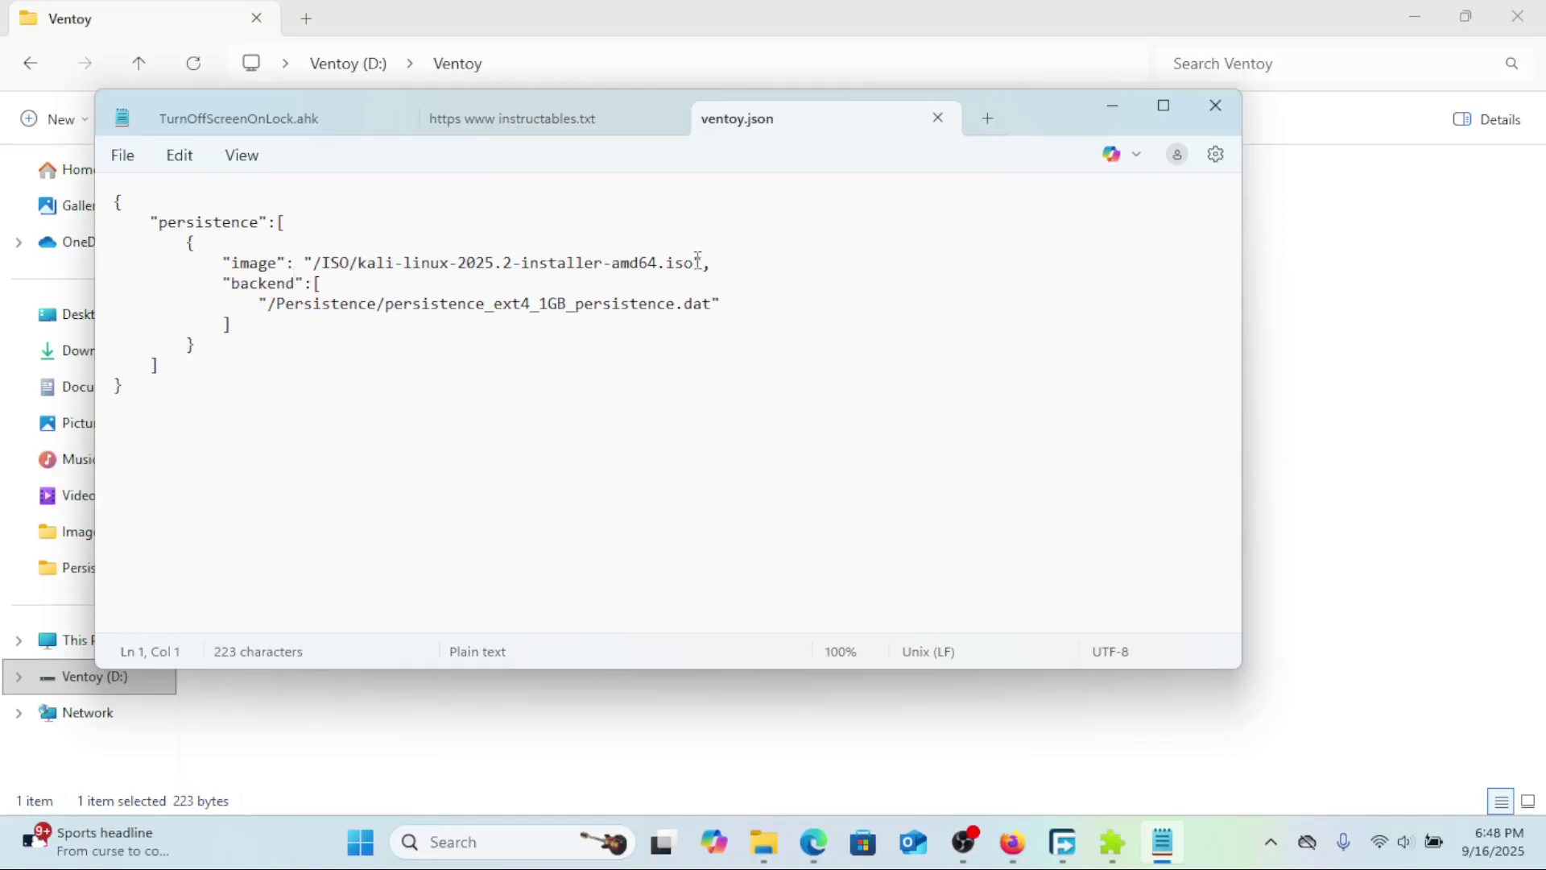
Review the Kali persistence entry in ventoy.json and close Notepad.
left_click(484, 421)
left_click(1215, 106)
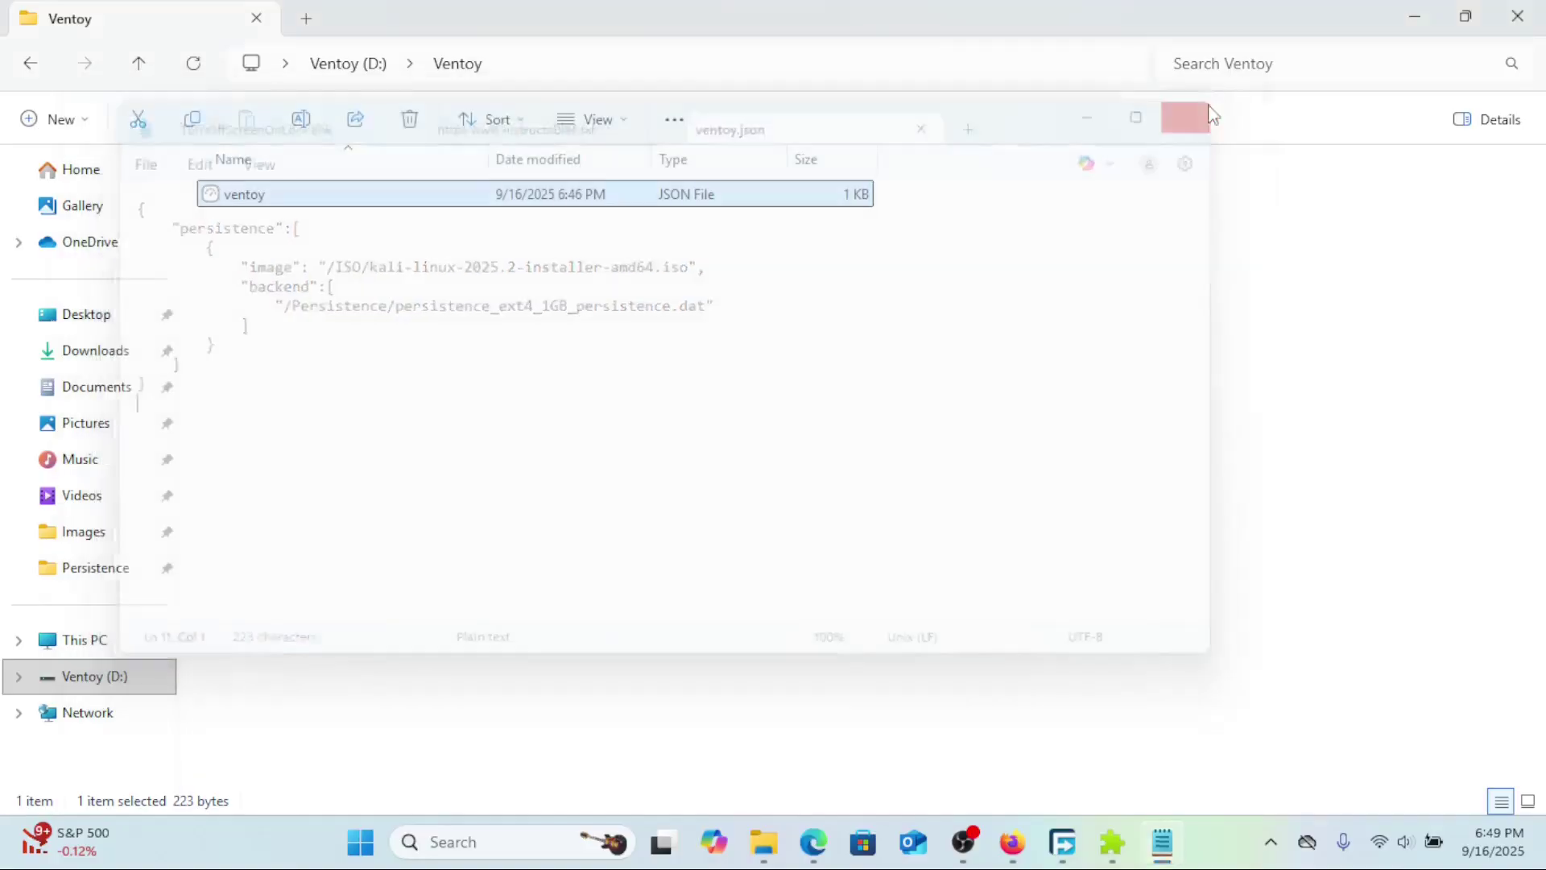
left_click(1102, 374)
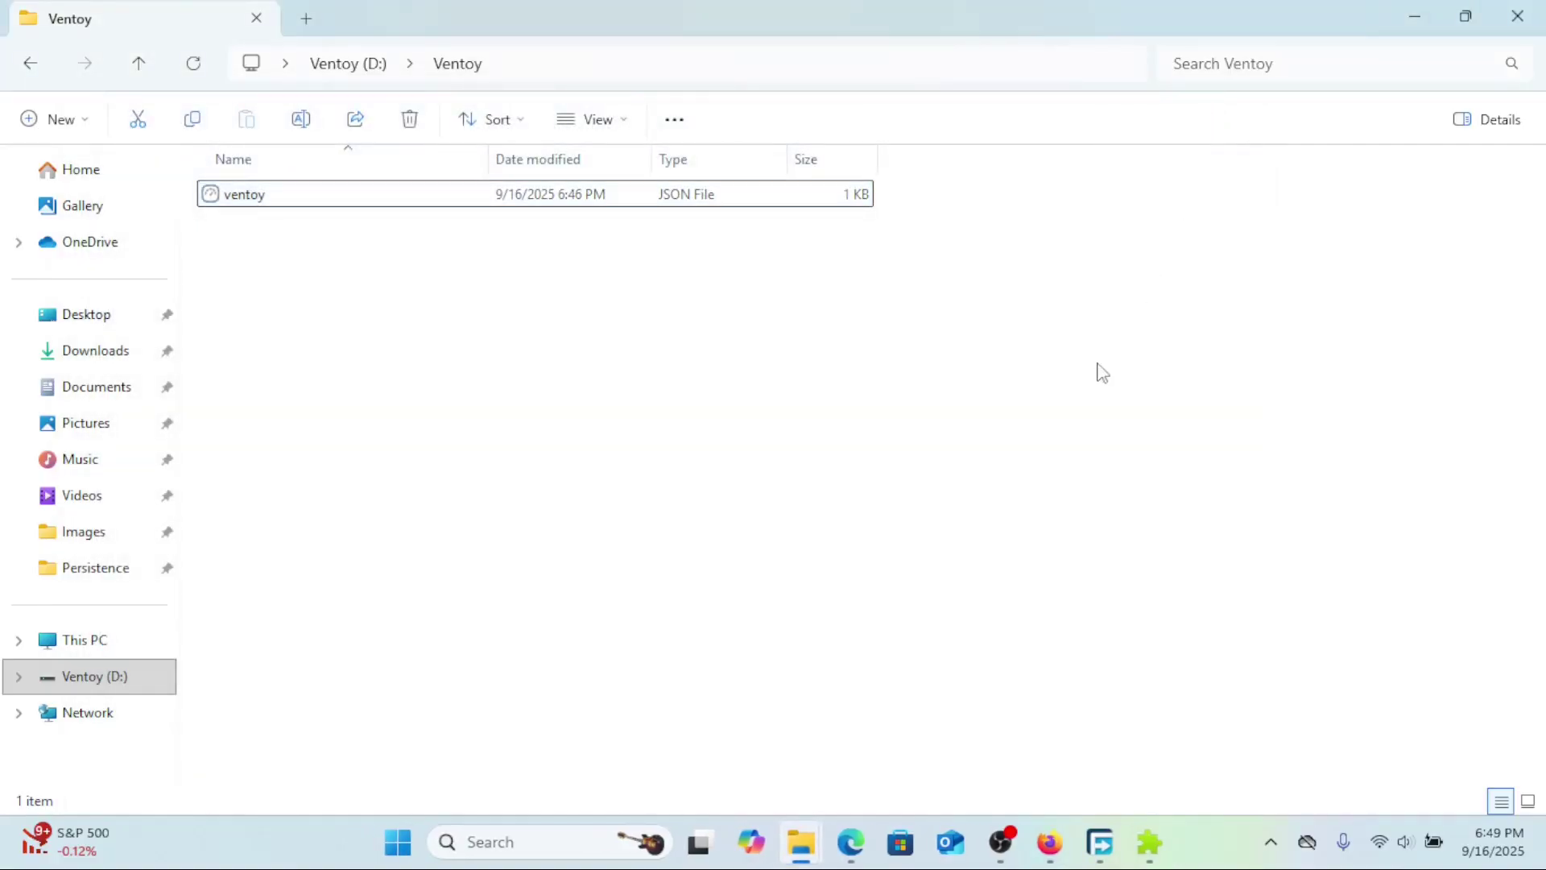
Stop the VentoyPlugson server and confirm Yes in the Info dialog.
left_click(29, 63)
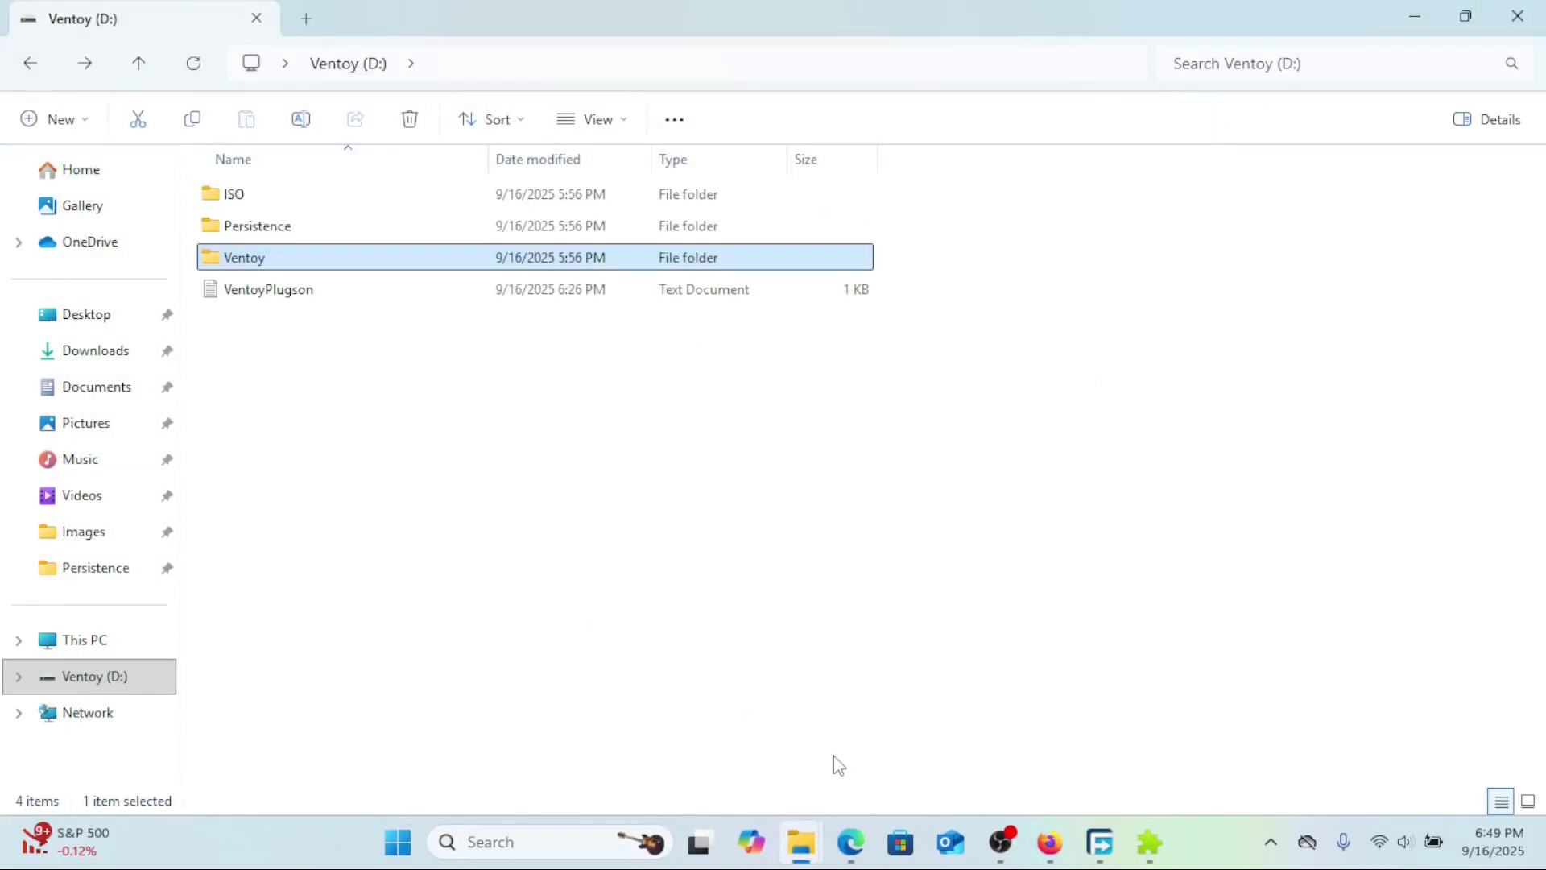
left_click(851, 841)
left_click(725, 447)
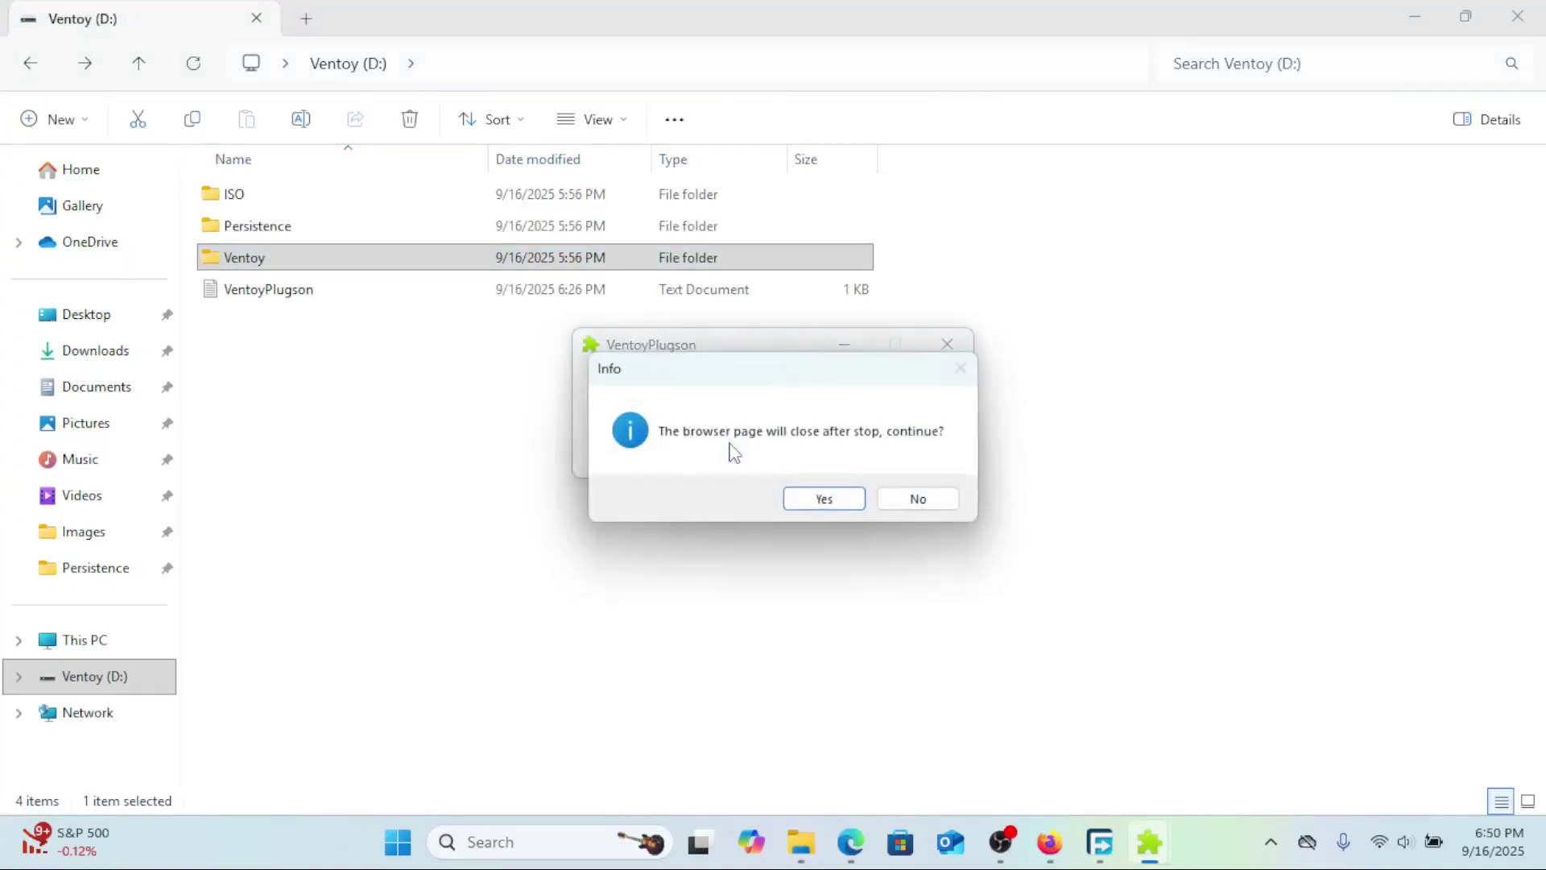
left_click(821, 499)
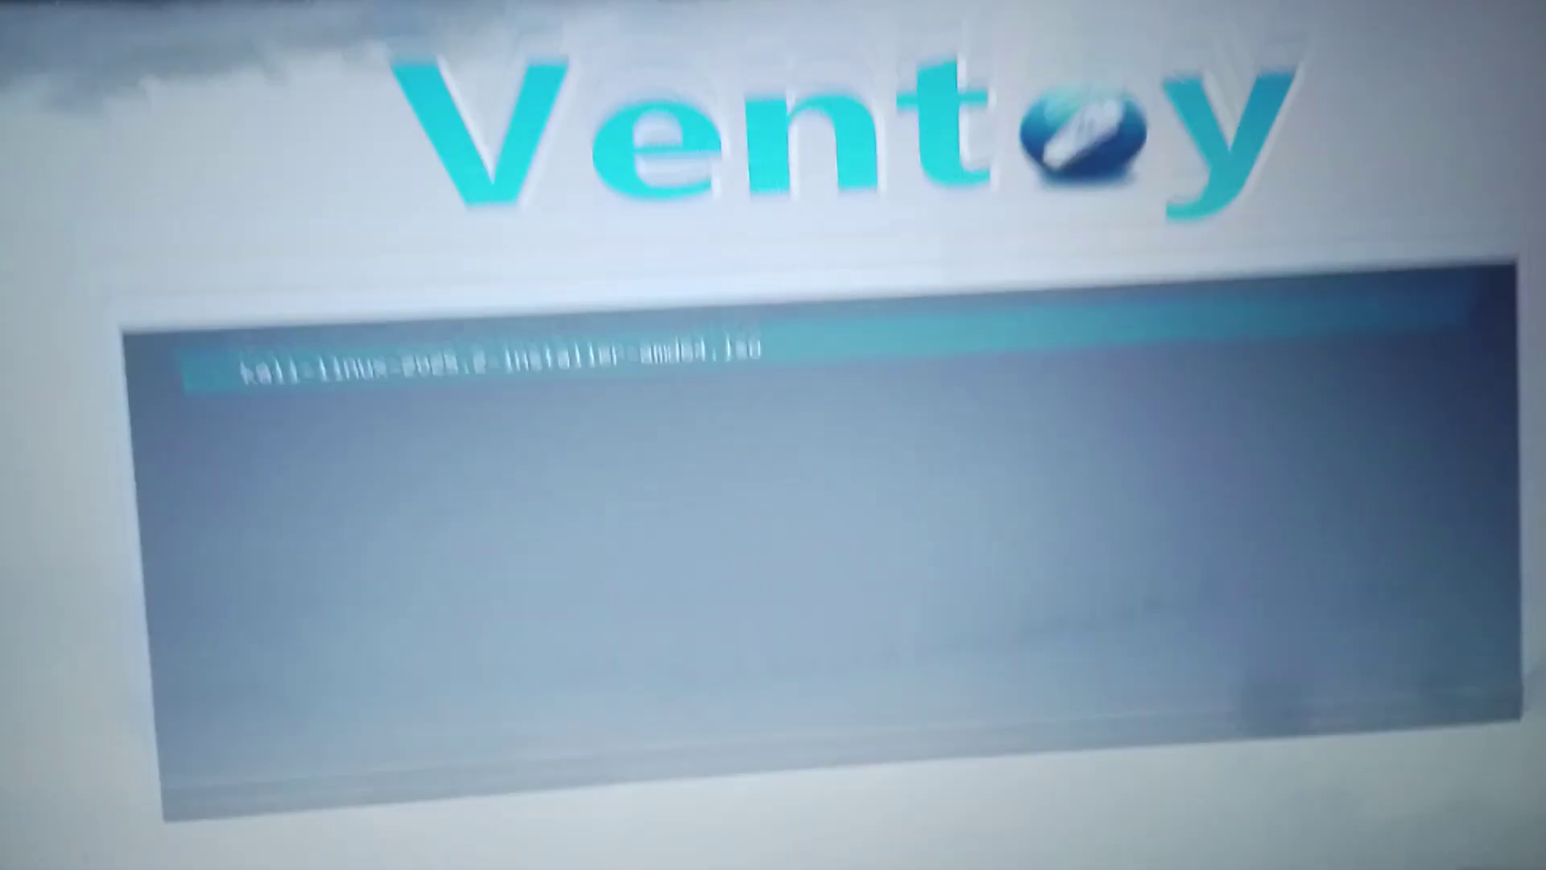
Boot the Kali ISO in normal mode and pick the 1GB persistence .dat option.
key("Return")
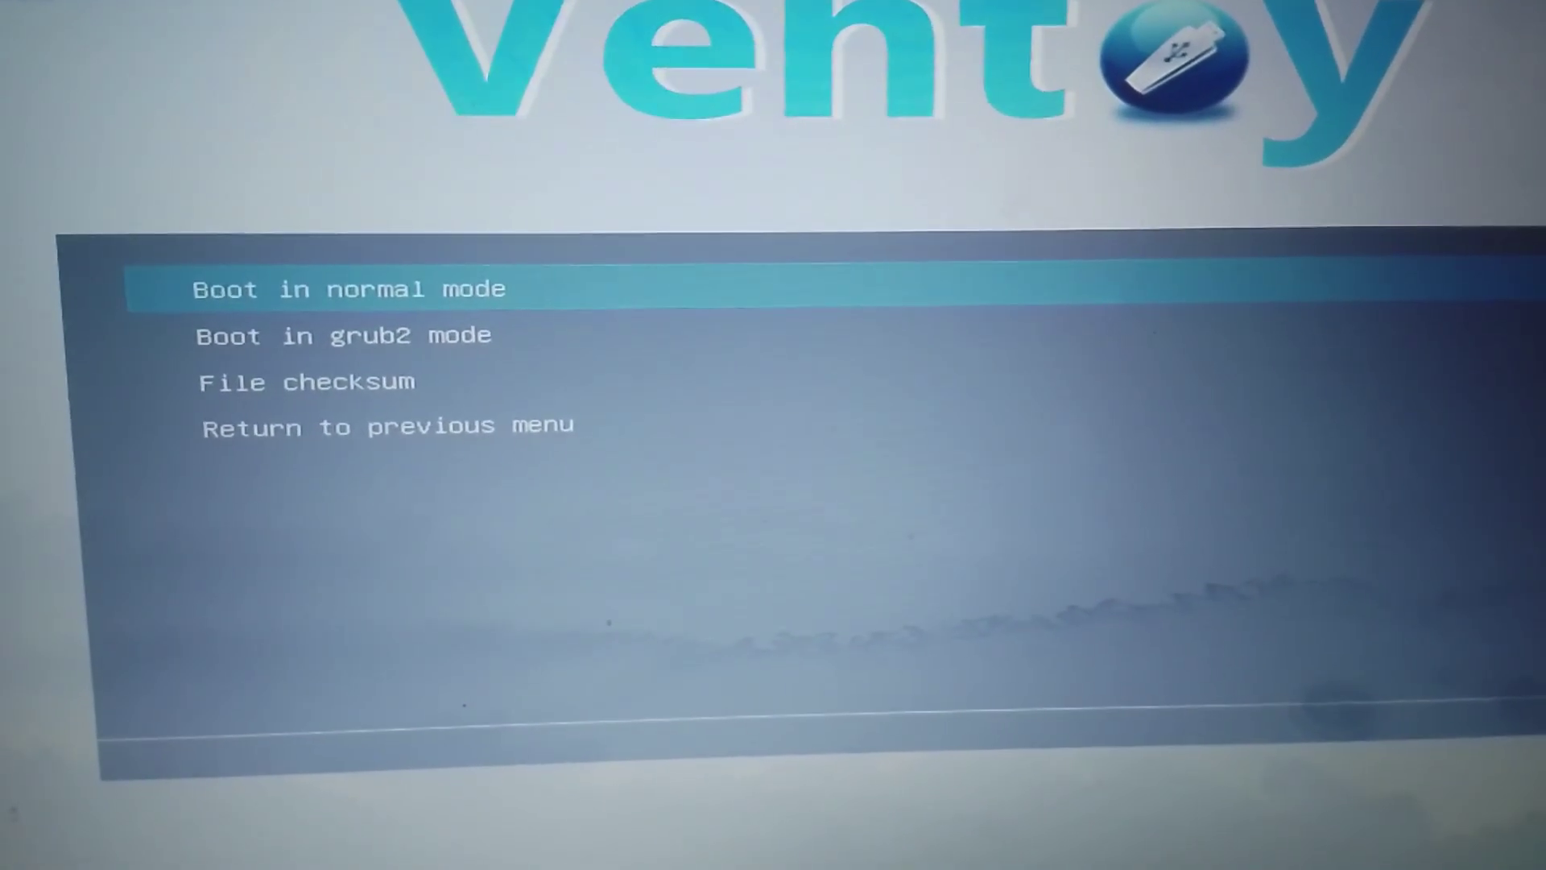
key("Return")
key("Down")
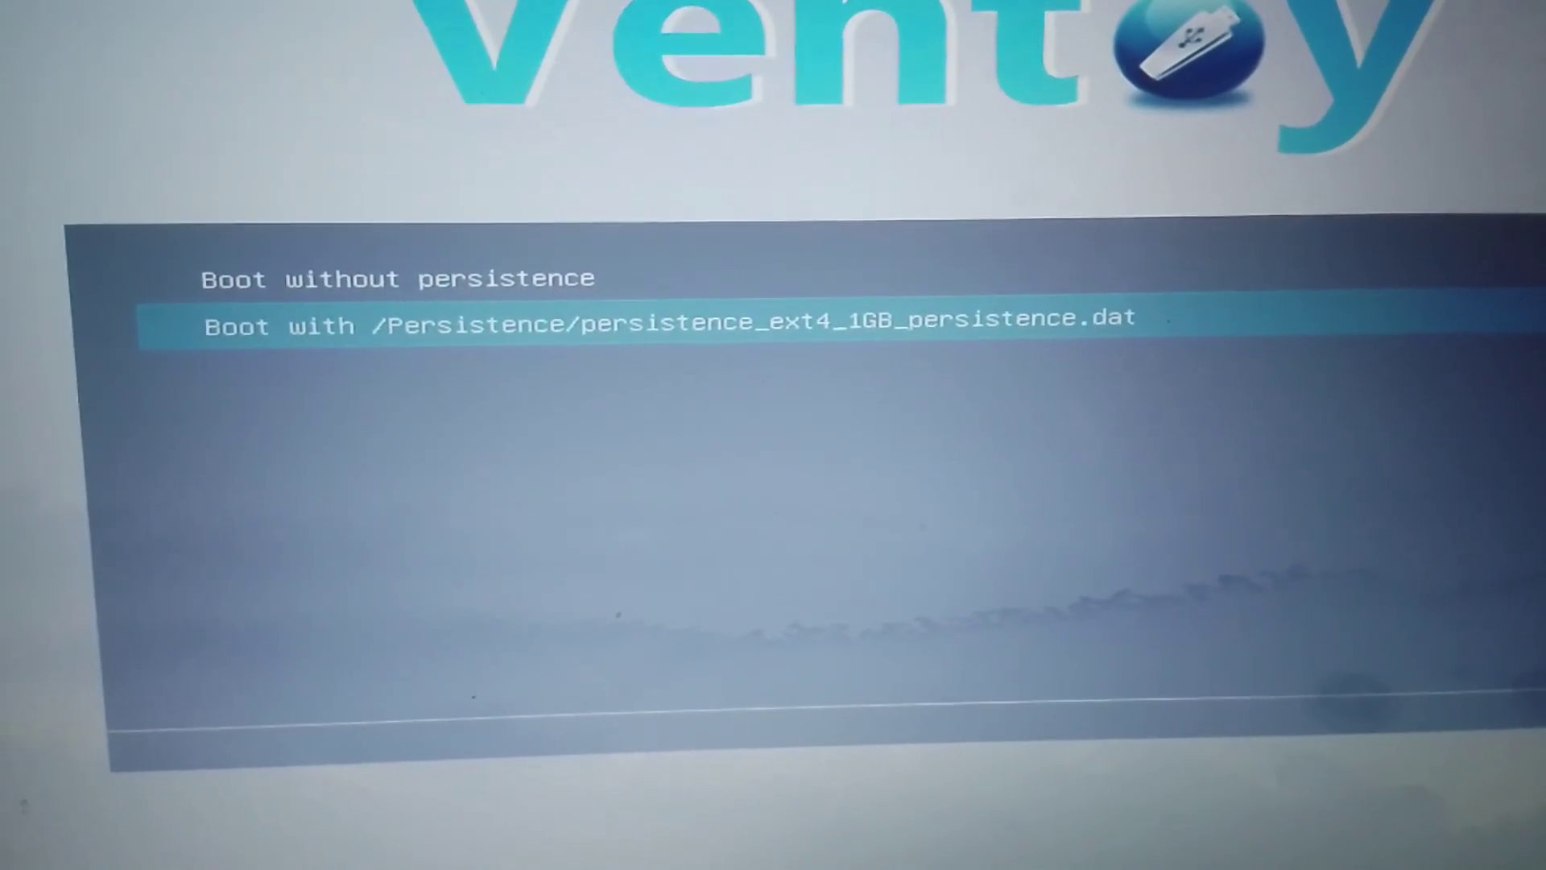